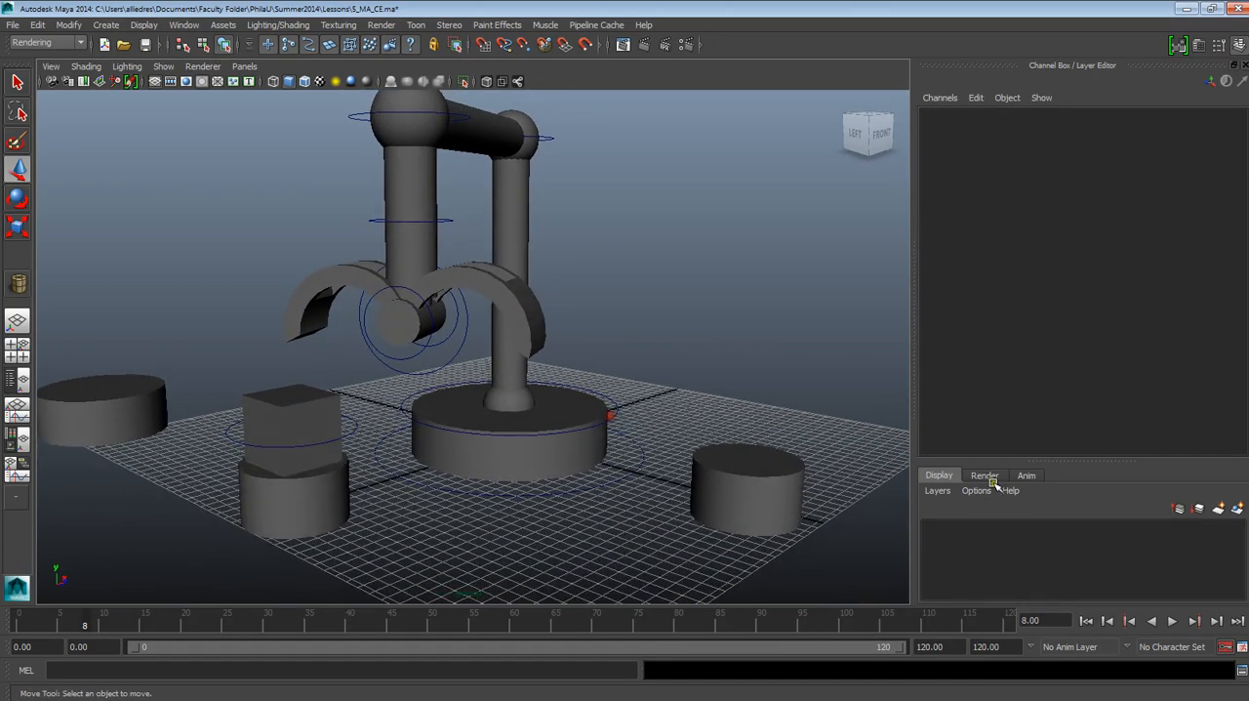
# Step: Play the robot arm animation and scrub the timeline to frame 117 to review the box being moved
pyautogui.click(1171, 621)
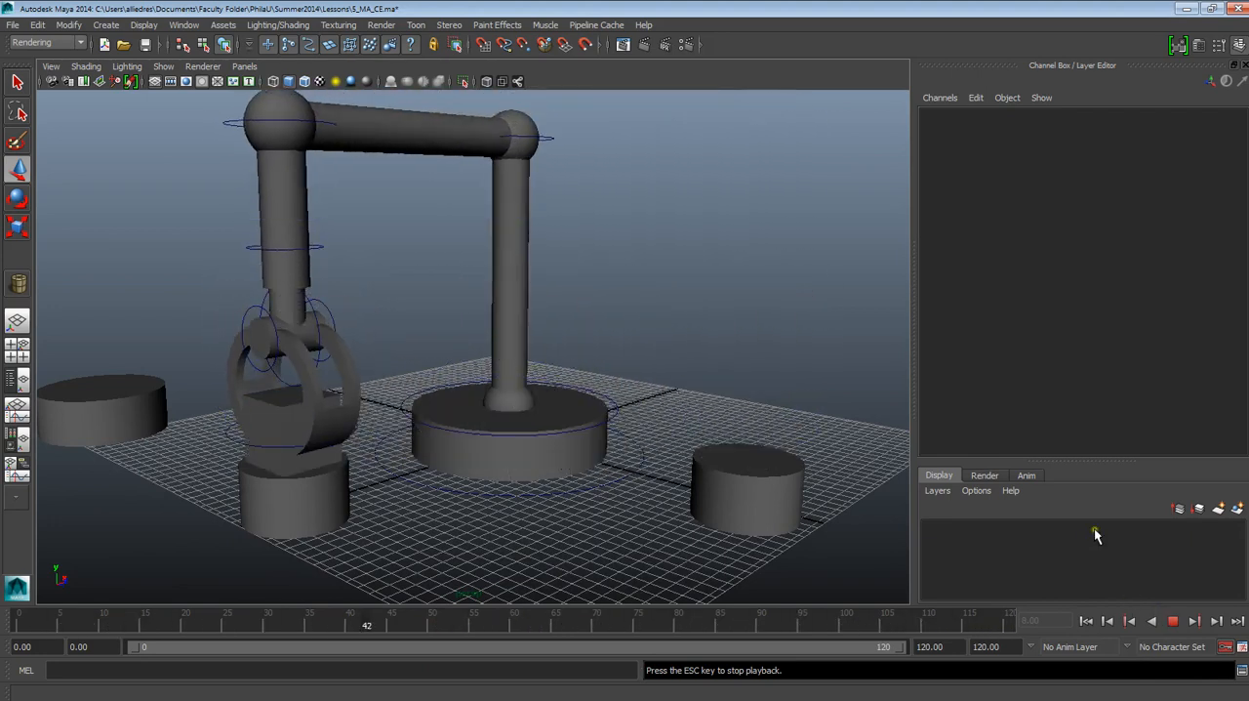
pyautogui.click(1173, 620)
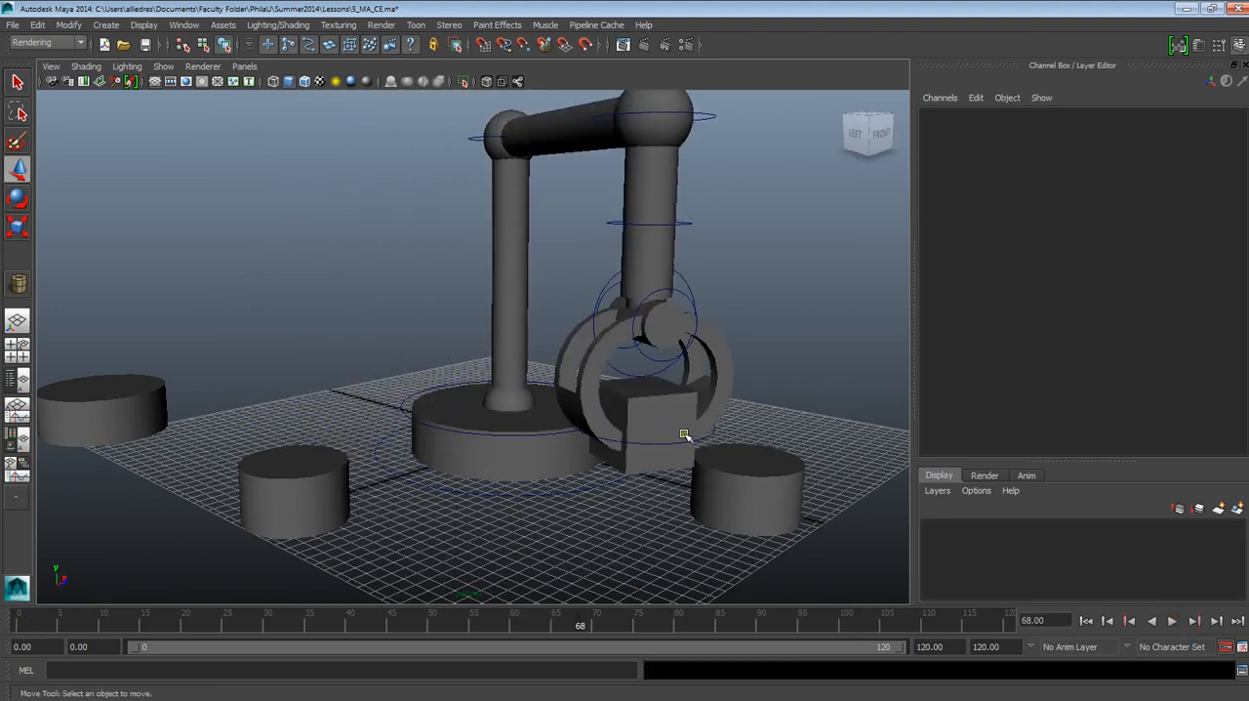
pyautogui.click(1173, 621)
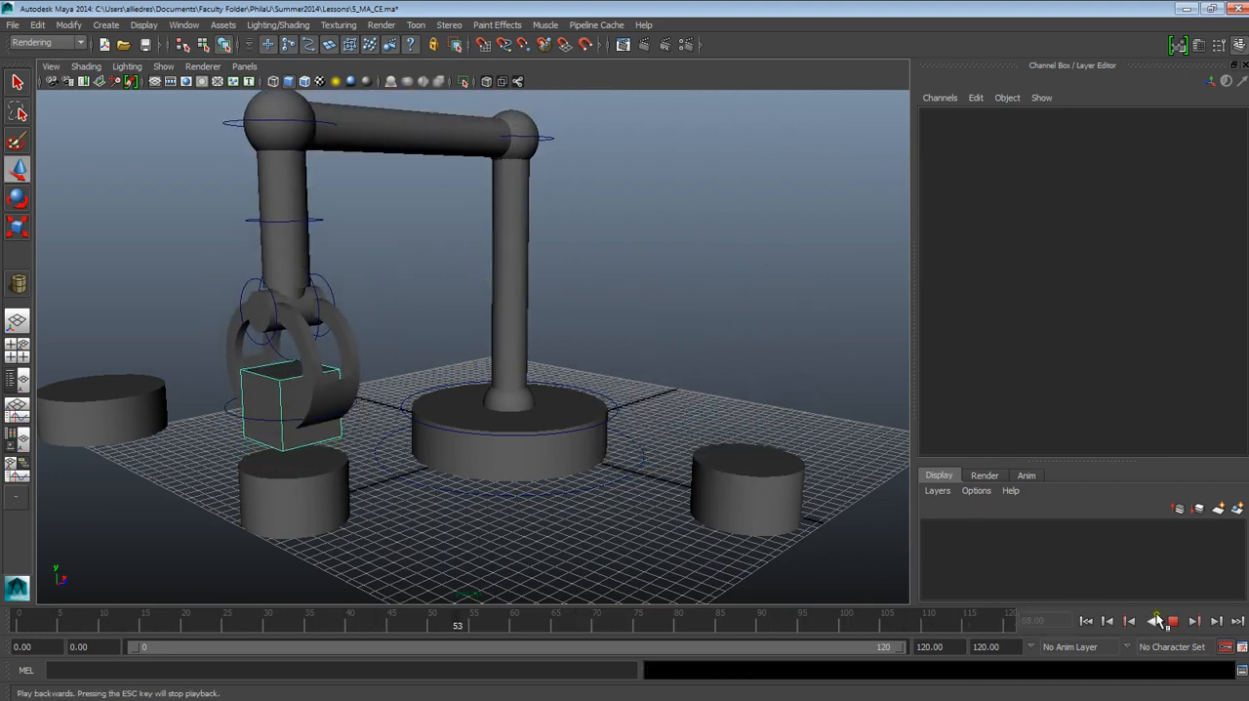
pyautogui.click(1173, 621)
pyautogui.moveTo(789, 614); pyautogui.dragTo(984, 615)
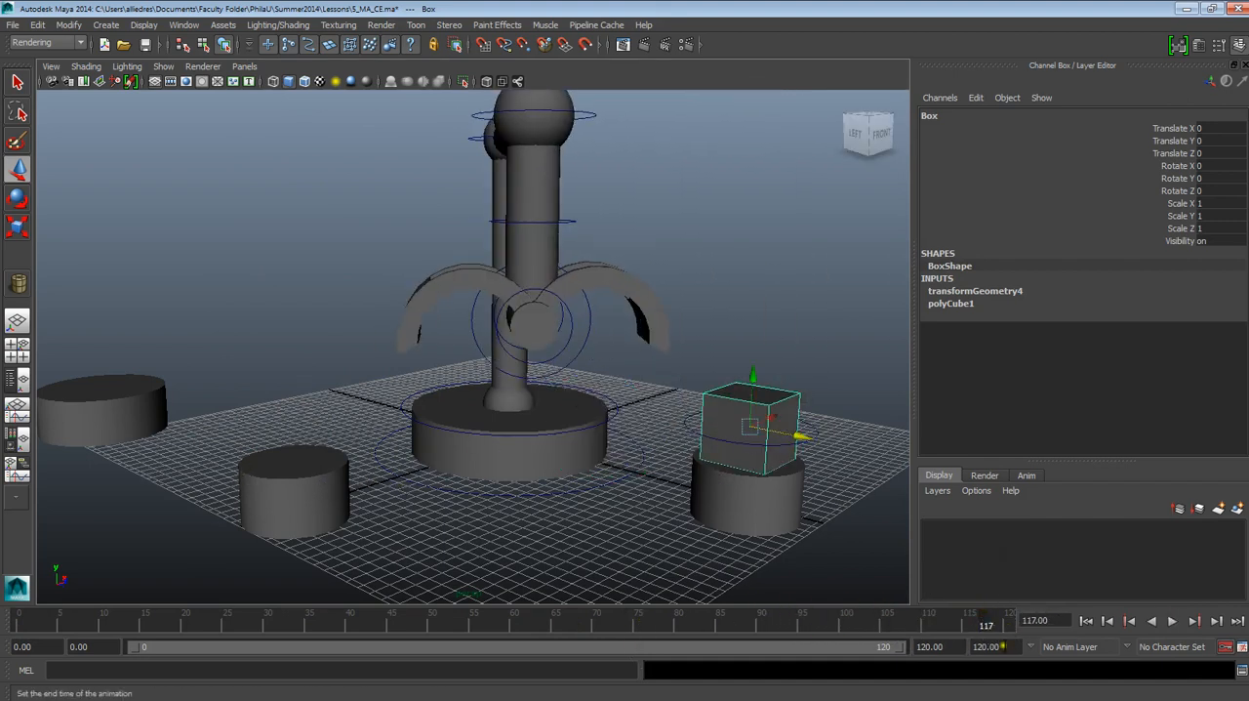
# Step: Review the finished robot arm render in an enlarged video player window, pause it, and minimize the player
pyautogui.click(943, 688)
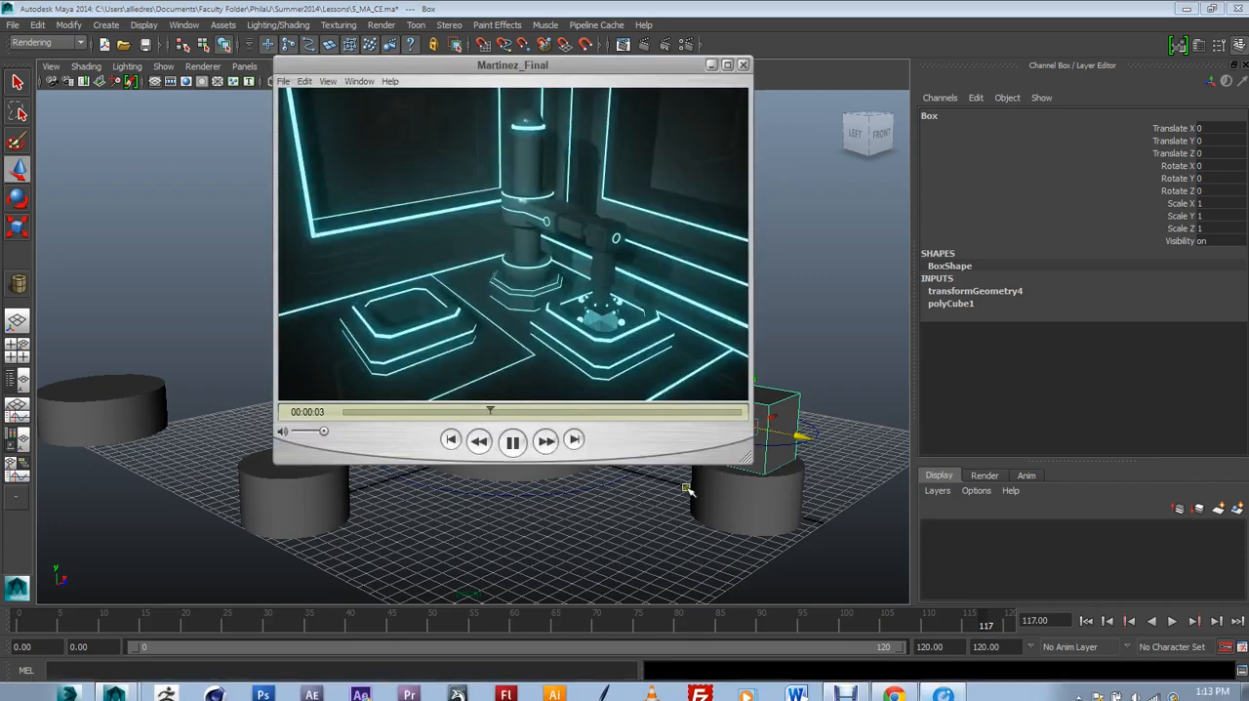
pyautogui.moveTo(745, 458); pyautogui.dragTo(935, 584)
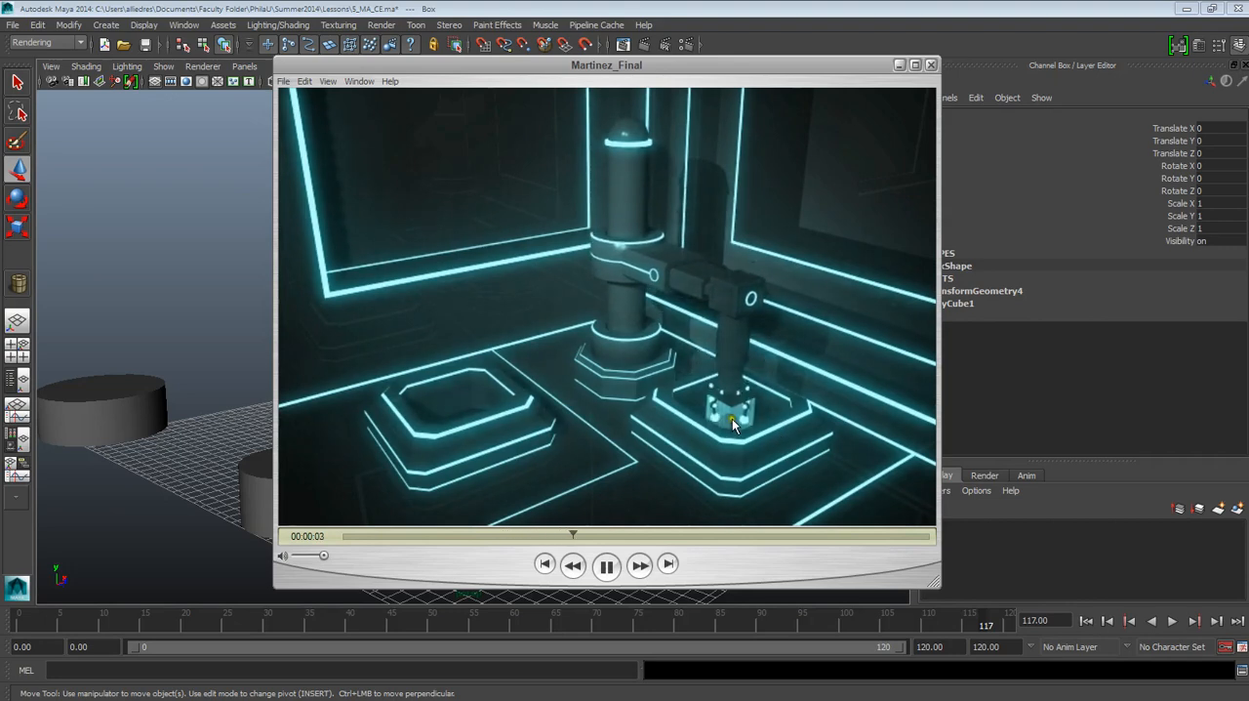
pyautogui.click(623, 567)
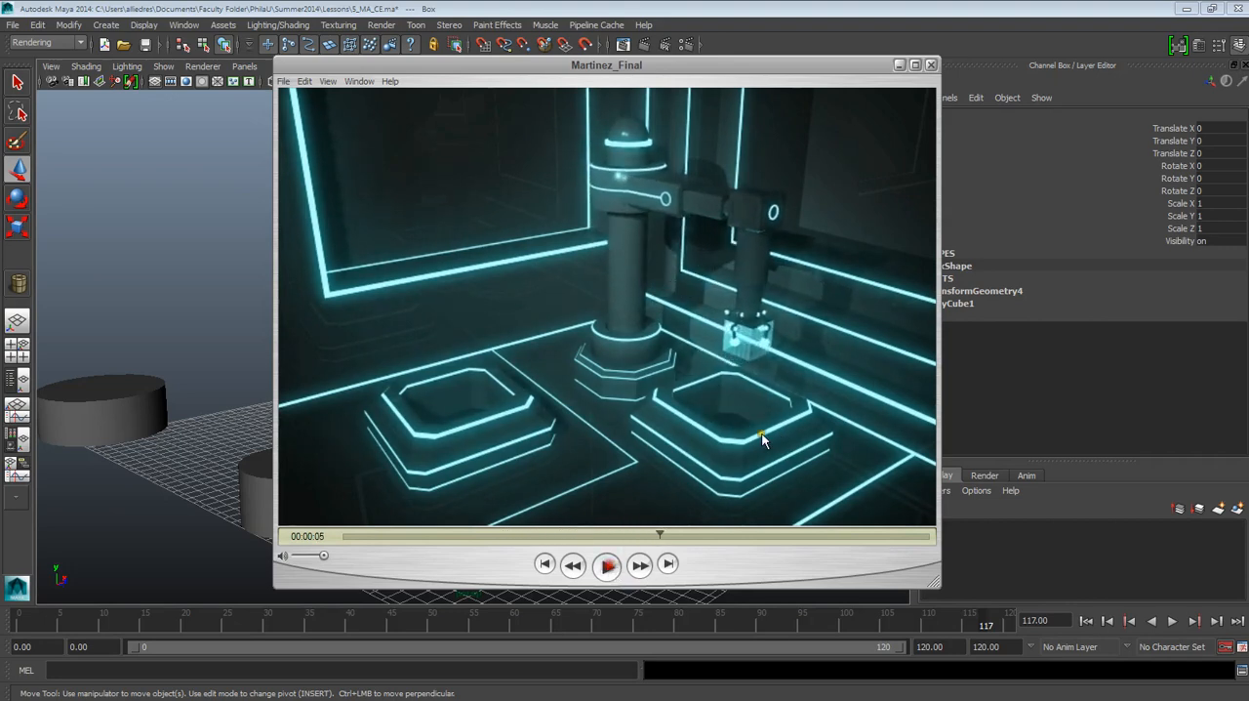
pyautogui.click(898, 65)
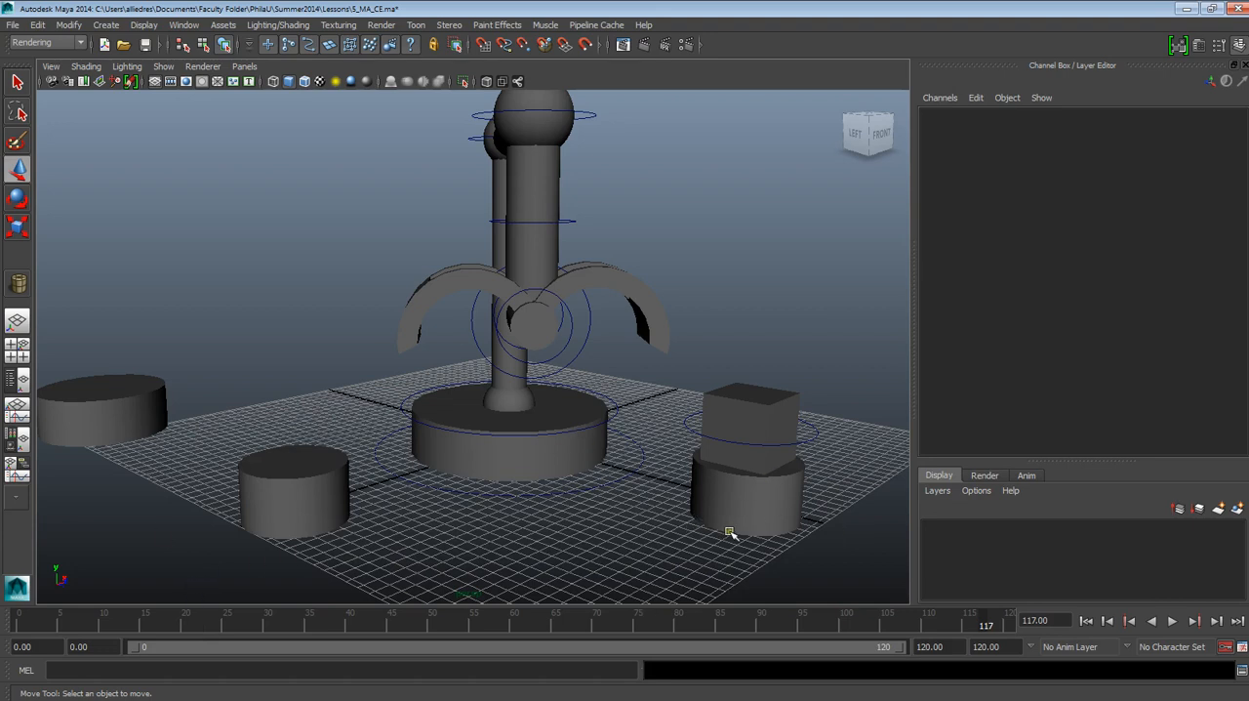
# Step: Replay the arm animation, scrub to frame 47, and inspect the base cylinders around the robot arm
pyautogui.click(1172, 621)
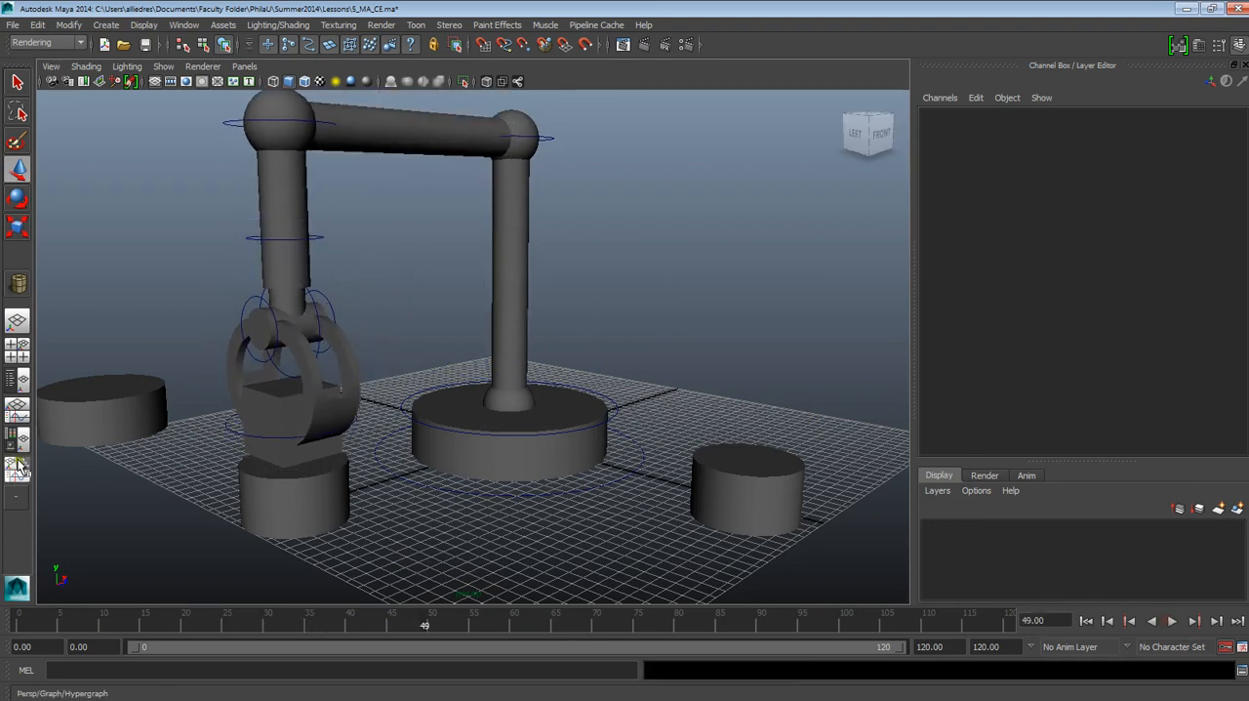
pyautogui.moveTo(278, 617); pyautogui.dragTo(409, 639)
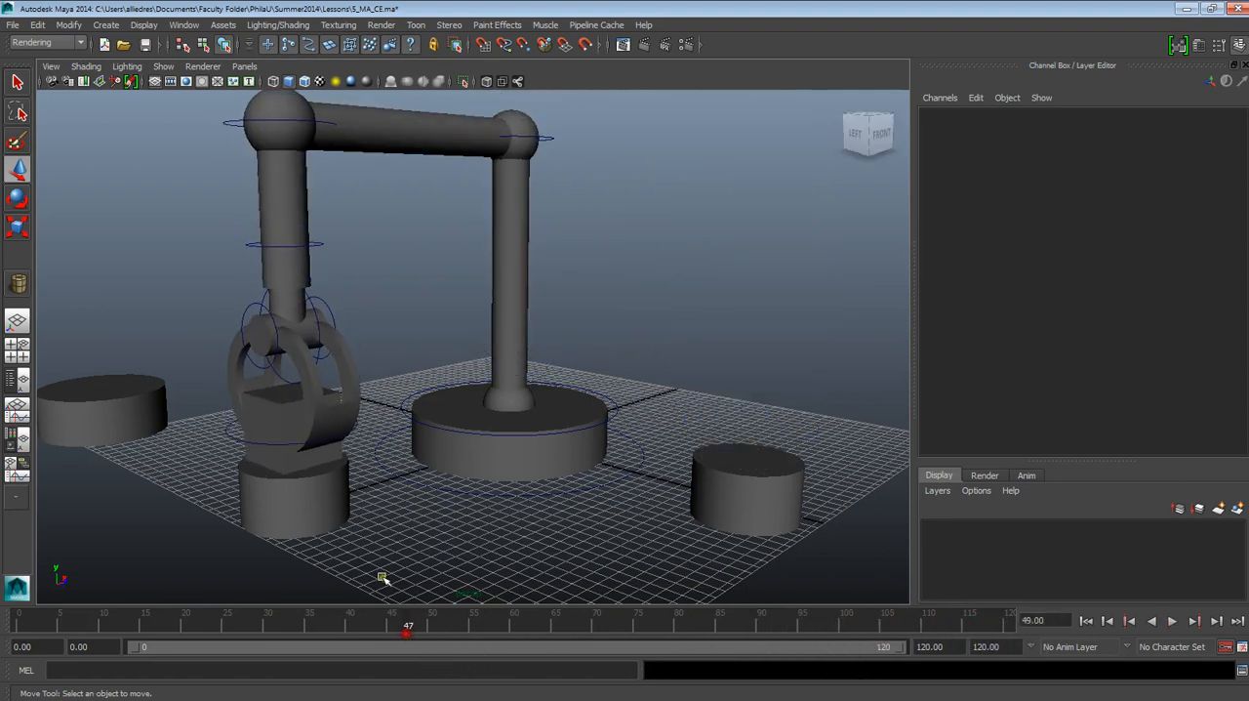
pyautogui.click(161, 417)
pyautogui.click(457, 546)
pyautogui.click(312, 489)
pyautogui.click(750, 495)
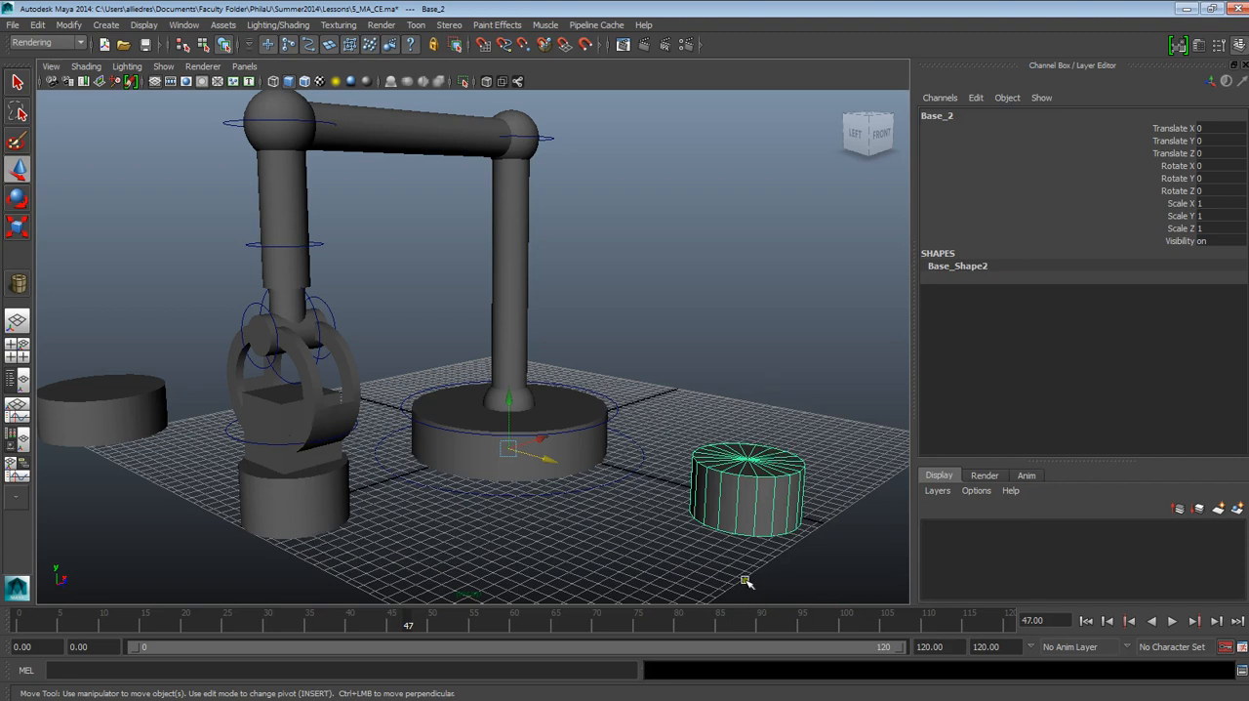
pyautogui.click(702, 435)
# Step: Return to frame 0 and move the large closed pipe in front of the arm, to about 6.31 in Translate Z
pyautogui.moveTo(291, 628); pyautogui.dragTo(14, 627)
pyautogui.click(83, 416)
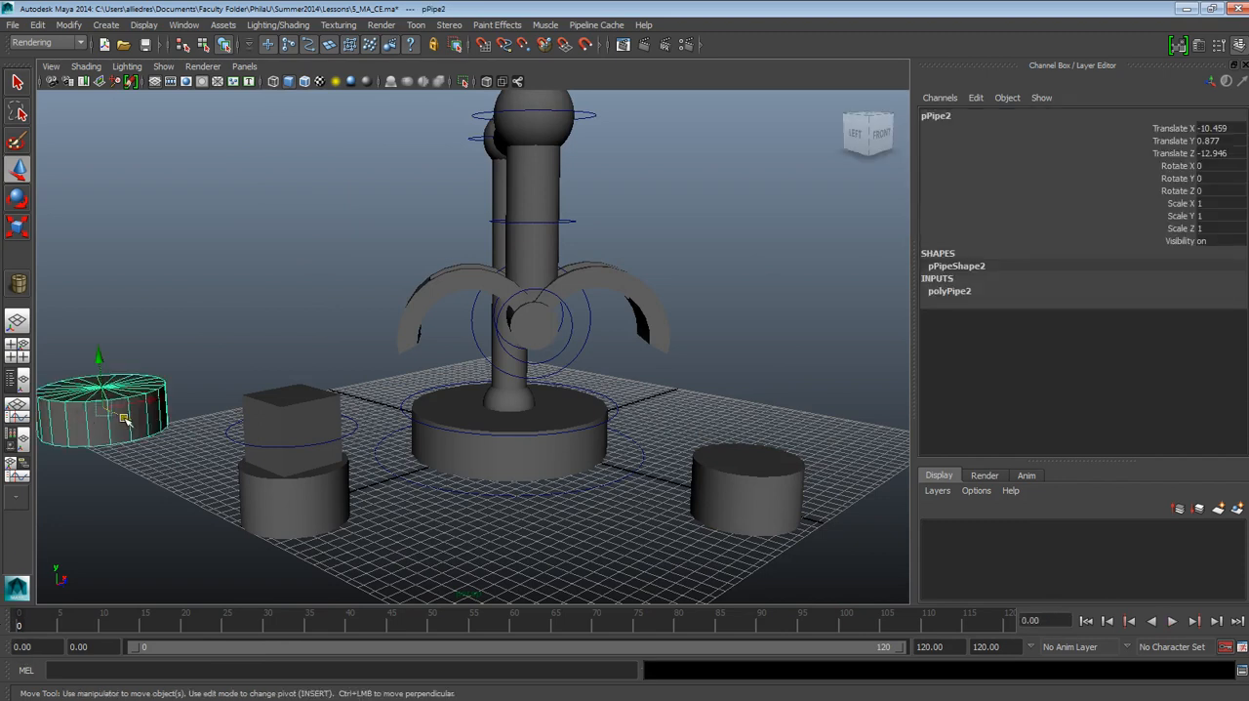
pyautogui.moveTo(124, 418); pyautogui.dragTo(490, 548)
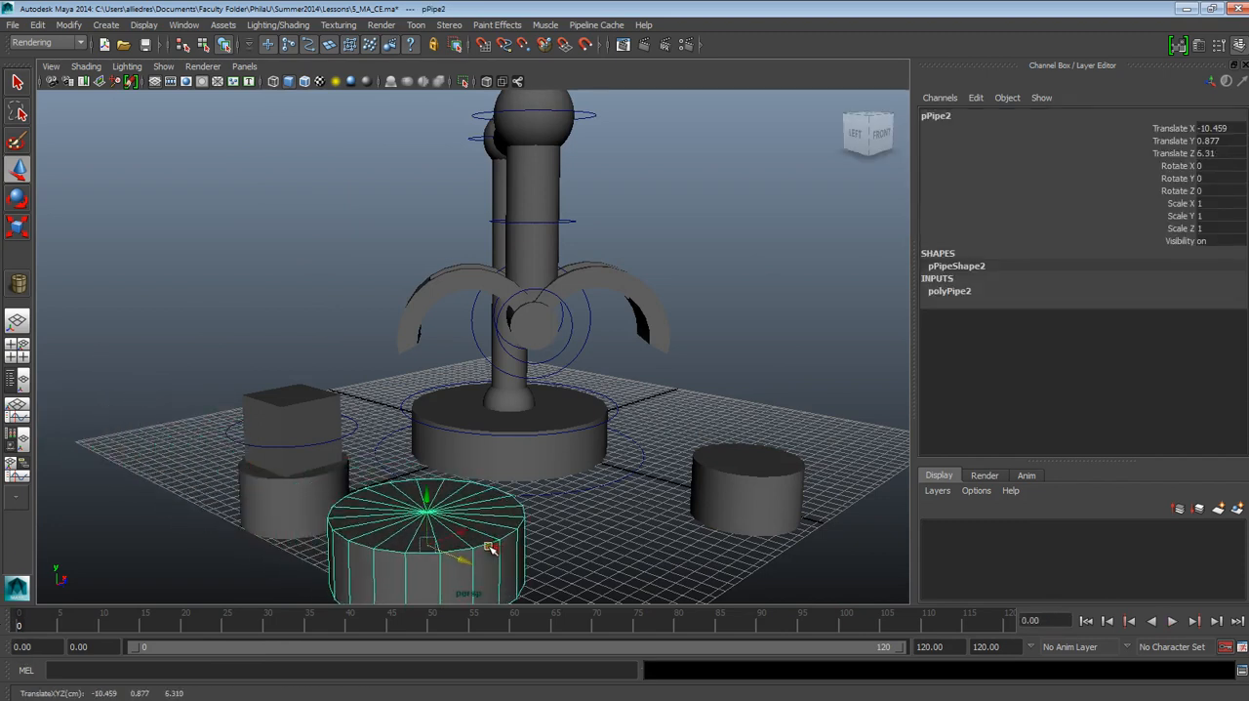
pyautogui.click(297, 501)
pyautogui.click(408, 515)
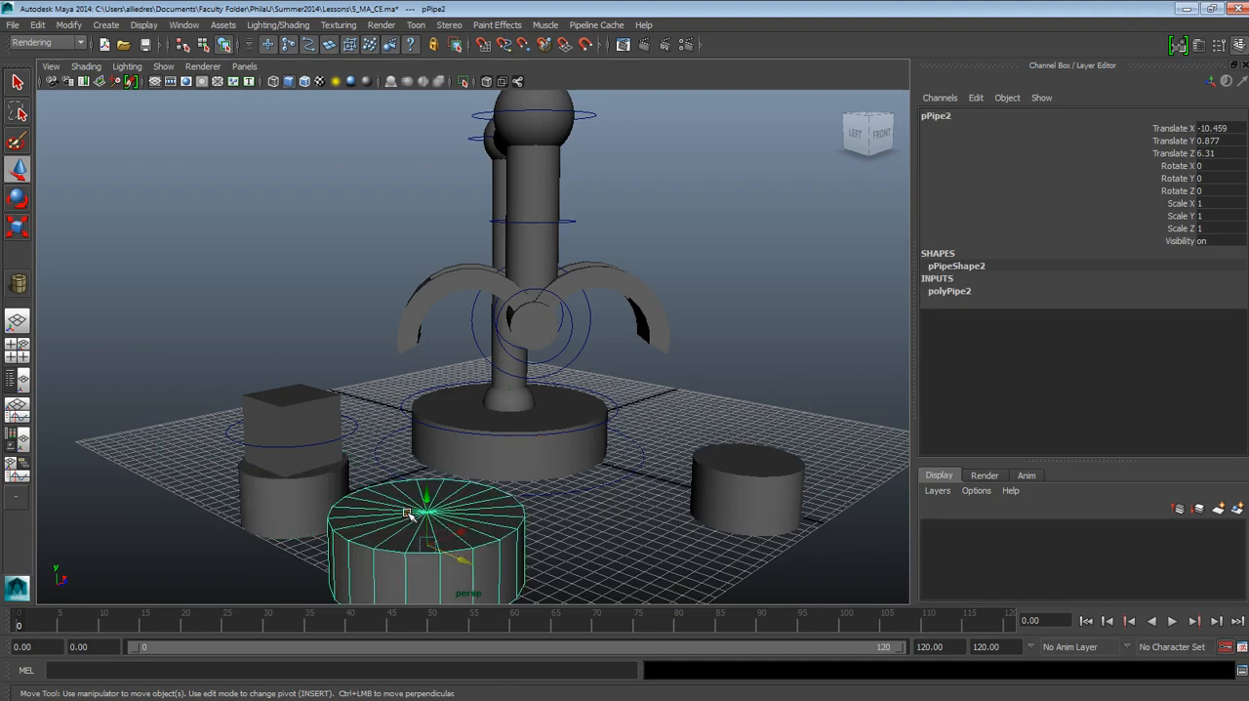
# Step: Adjust the large closed pipe's thickness to 3.1 in its polyPipe2 construction settings
pyautogui.keyDown('alt'); pyautogui.moveTo(439, 475); pyautogui.dragTo(481, 373, button='middle'); pyautogui.keyUp('alt')
pyautogui.keyDown('alt'); pyautogui.moveTo(480, 375); pyautogui.dragTo(493, 449); pyautogui.keyUp('alt')
pyautogui.keyDown('alt'); pyautogui.moveTo(493, 451); pyautogui.dragTo(505, 420, button='middle'); pyautogui.keyUp('alt')
pyautogui.keyDown('alt'); pyautogui.moveTo(504, 423); pyautogui.dragTo(515, 559, button='right'); pyautogui.keyUp('alt')
pyautogui.keyDown('alt'); pyautogui.moveTo(515, 559); pyautogui.dragTo(511, 447, button='middle'); pyautogui.keyUp('alt')
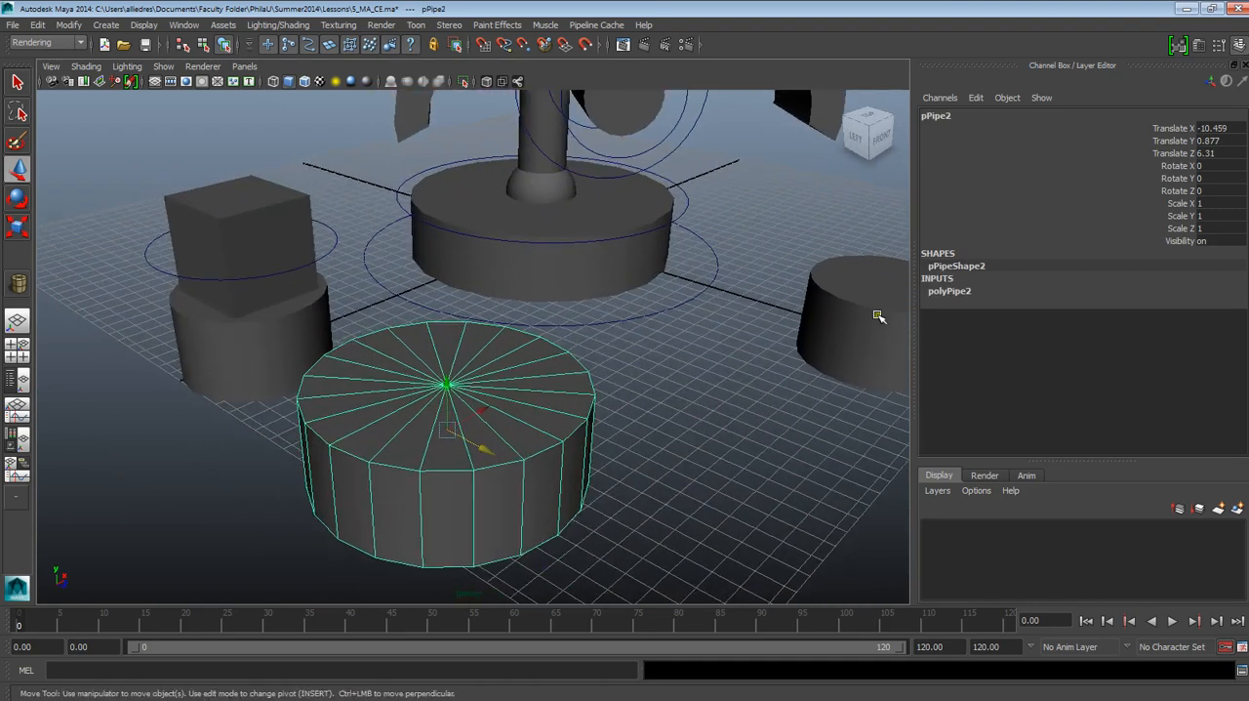
pyautogui.click(949, 293)
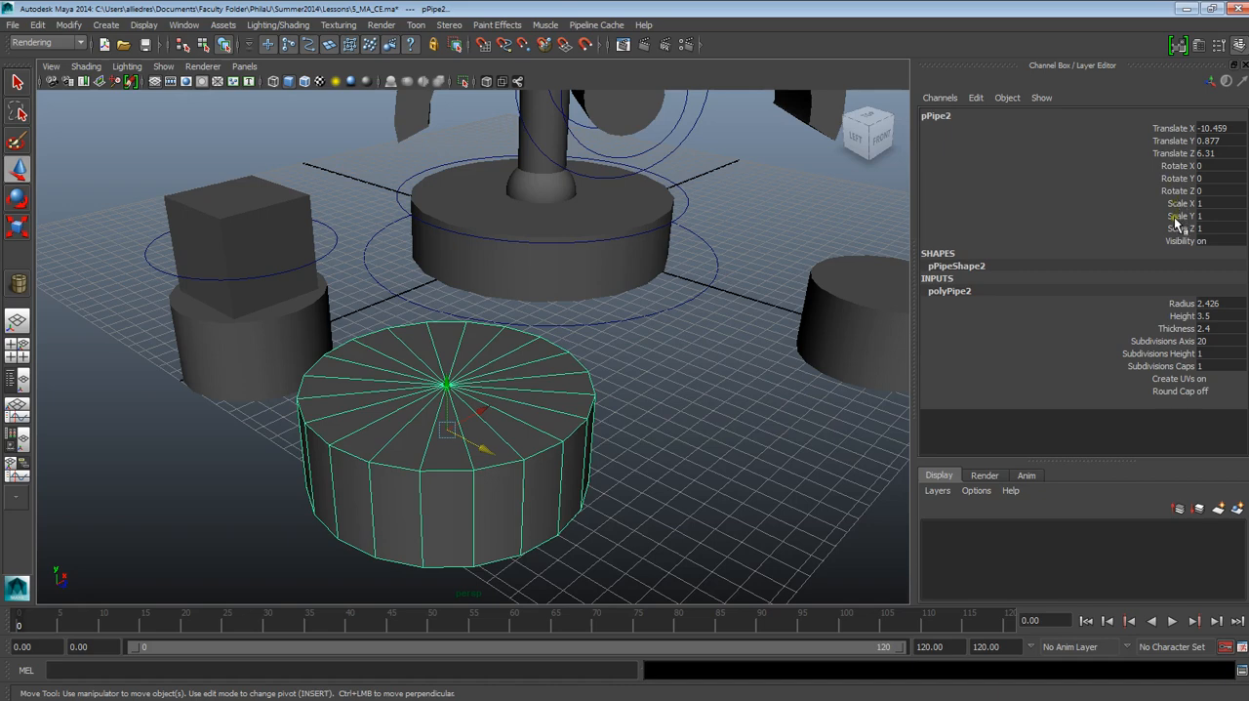
pyautogui.click(1179, 329)
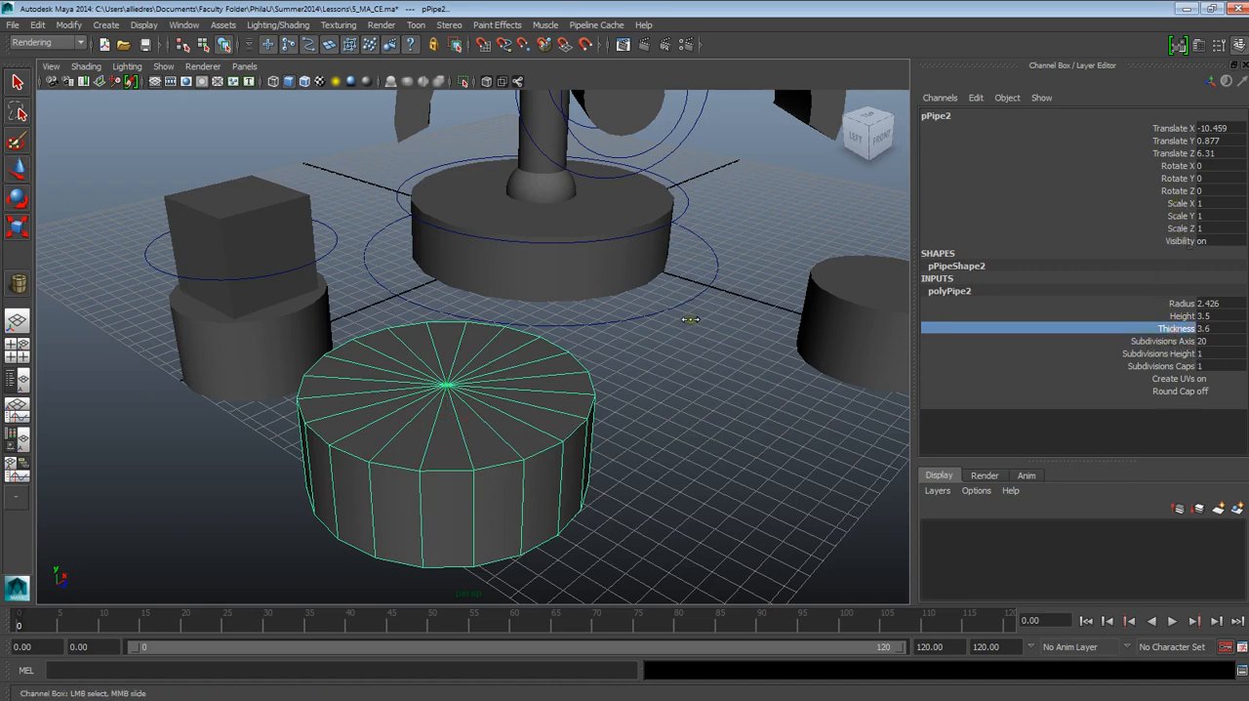
pyautogui.moveTo(731, 315); pyautogui.dragTo(676, 316, button='middle')
pyautogui.press('w')
pyautogui.click(654, 365)
pyautogui.scroll(-4, 653, 368)
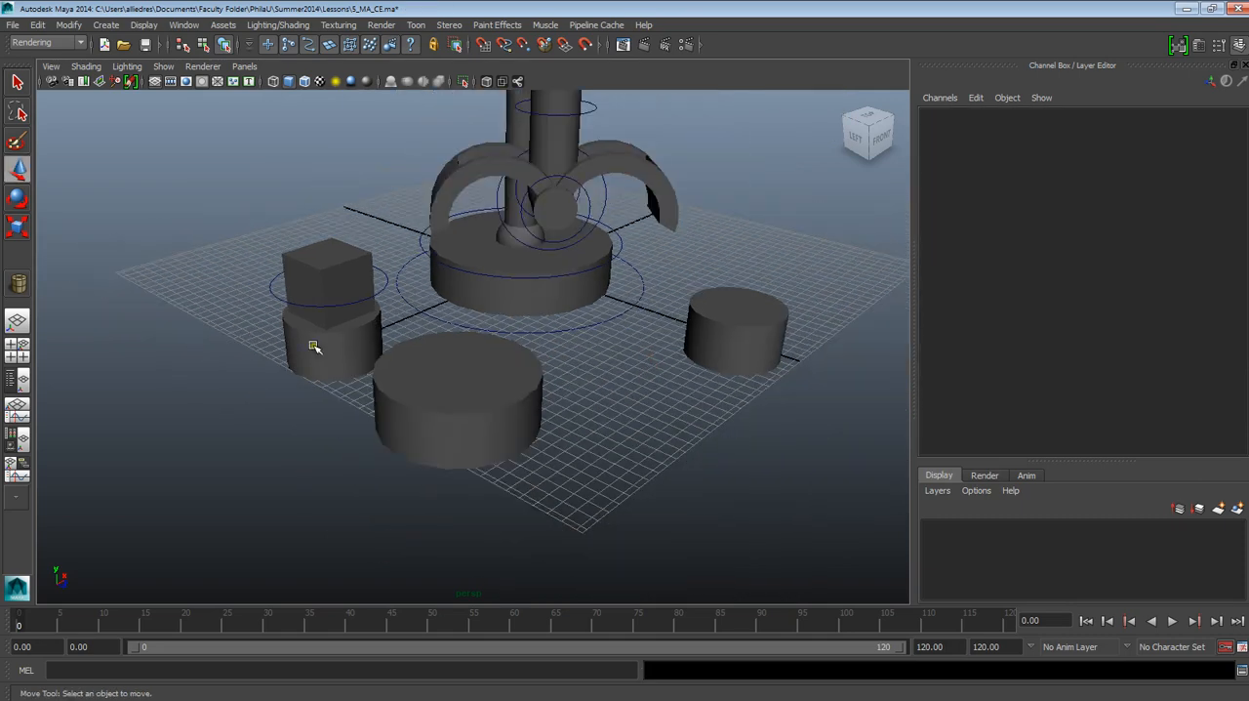
# Step: Duplicate the large closed pipe and move the copy beside it, to about 11.5 in Translate Z
pyautogui.click(312, 346)
pyautogui.click(480, 409)
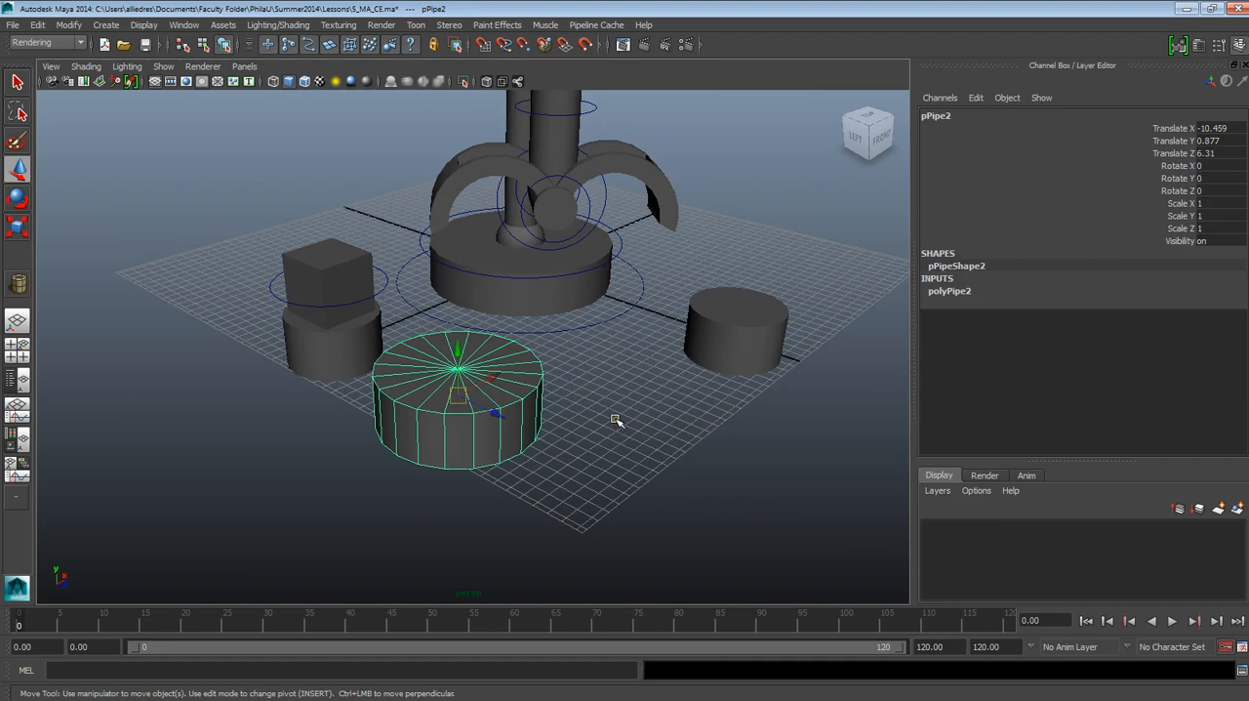
pyautogui.keyDown('alt'); pyautogui.moveTo(586, 427); pyautogui.dragTo(552, 451); pyautogui.keyUp('alt')
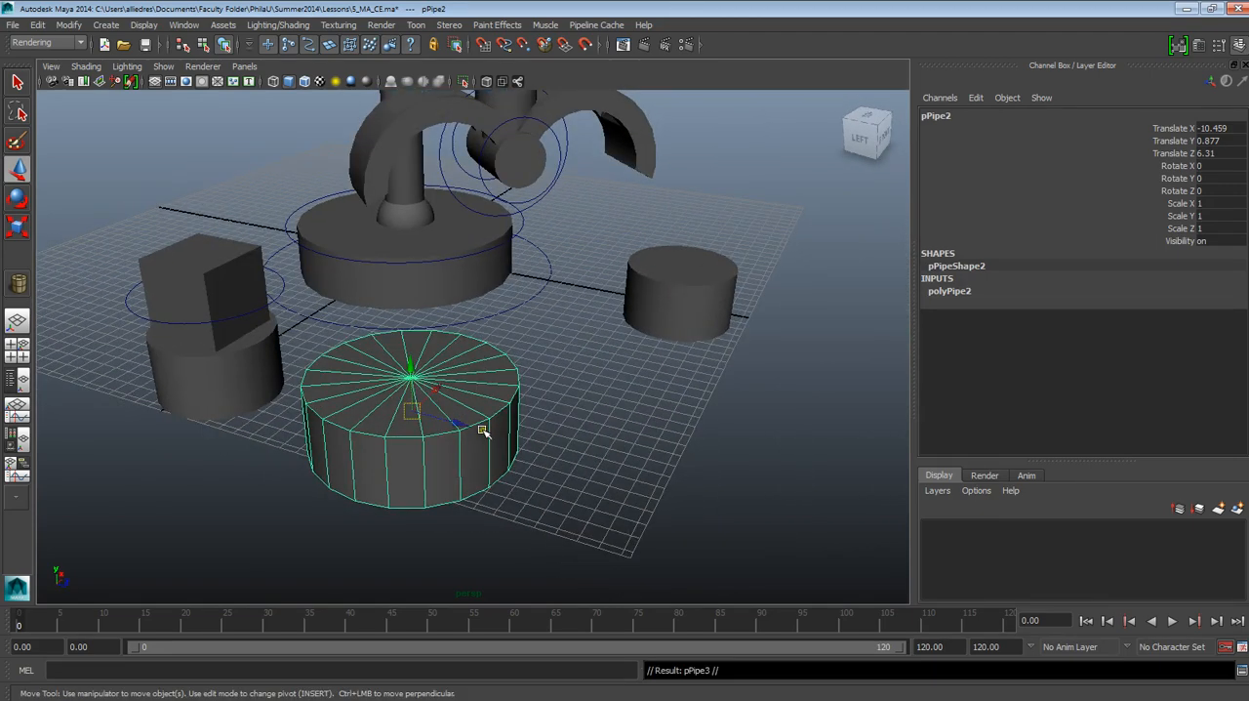
pyautogui.hotkey('ctrl', 'd')
pyautogui.moveTo(459, 424); pyautogui.dragTo(706, 454)
pyautogui.click(766, 425)
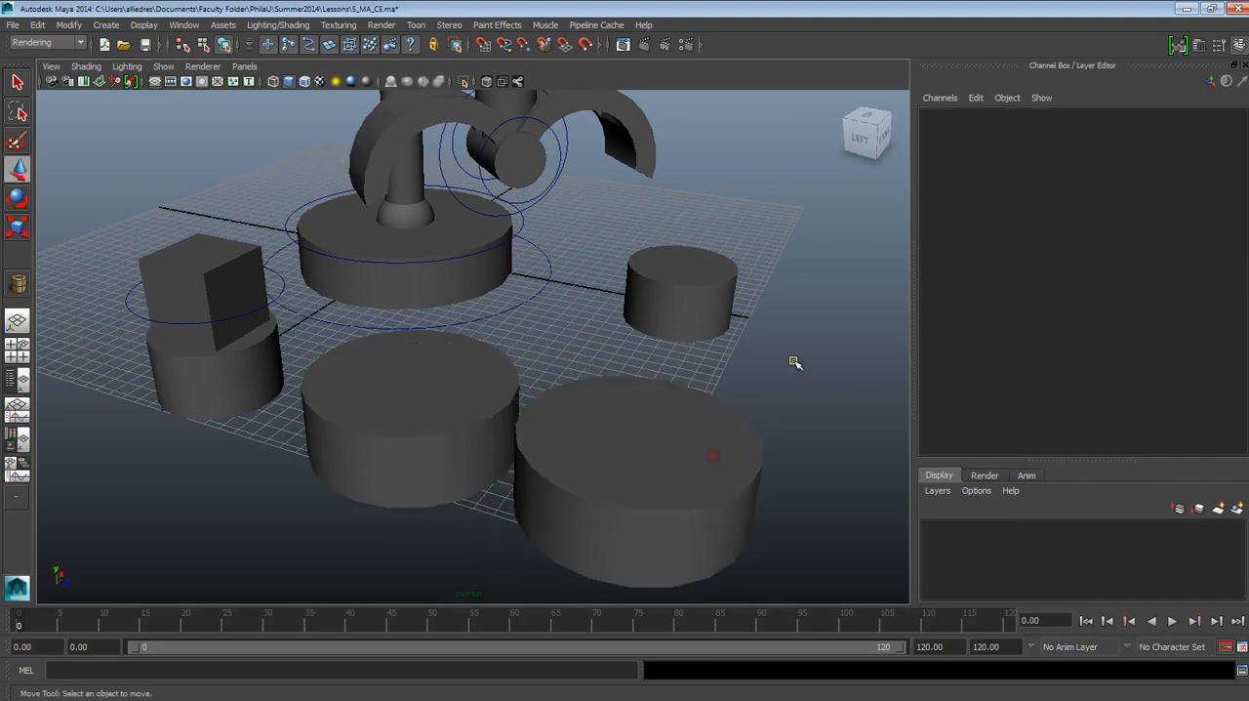
# Step: Compare the construction inputs of the duplicated and original pipes, and delete the duplicate
pyautogui.click(685, 424)
pyautogui.doubleClick(992, 268)
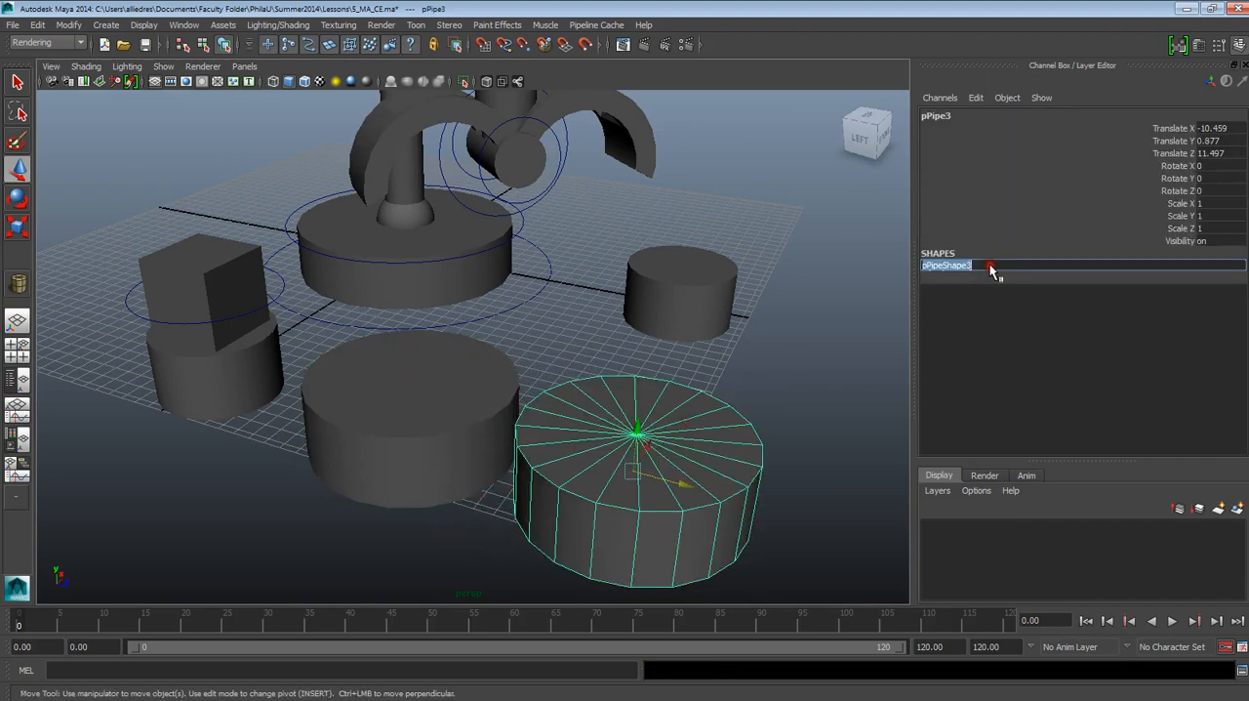
pyautogui.click(988, 314)
pyautogui.click(691, 417)
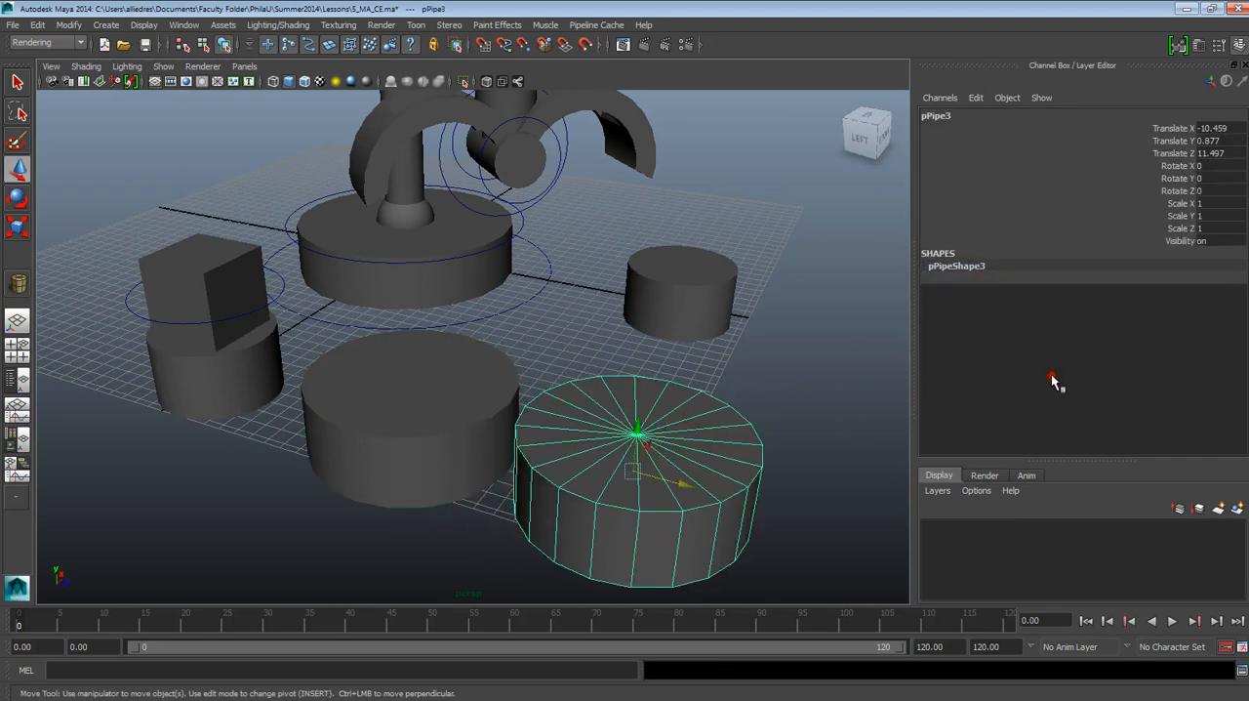
pyautogui.click(488, 366)
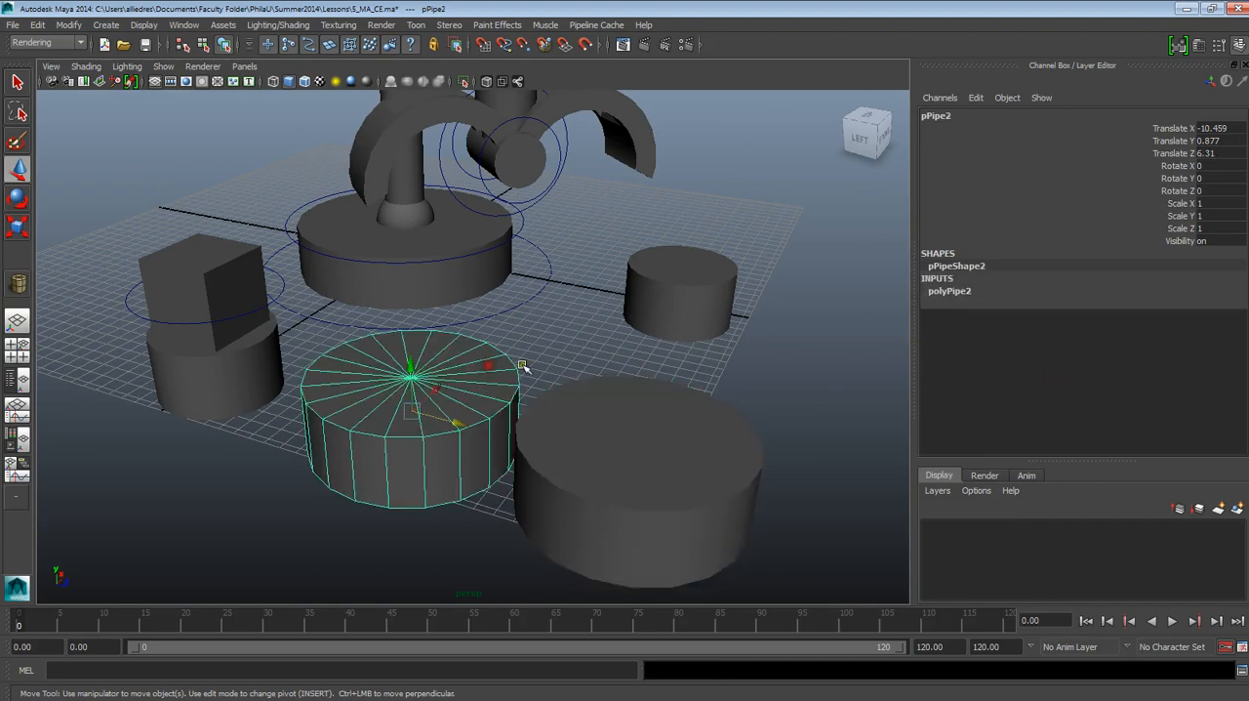
pyautogui.click(943, 296)
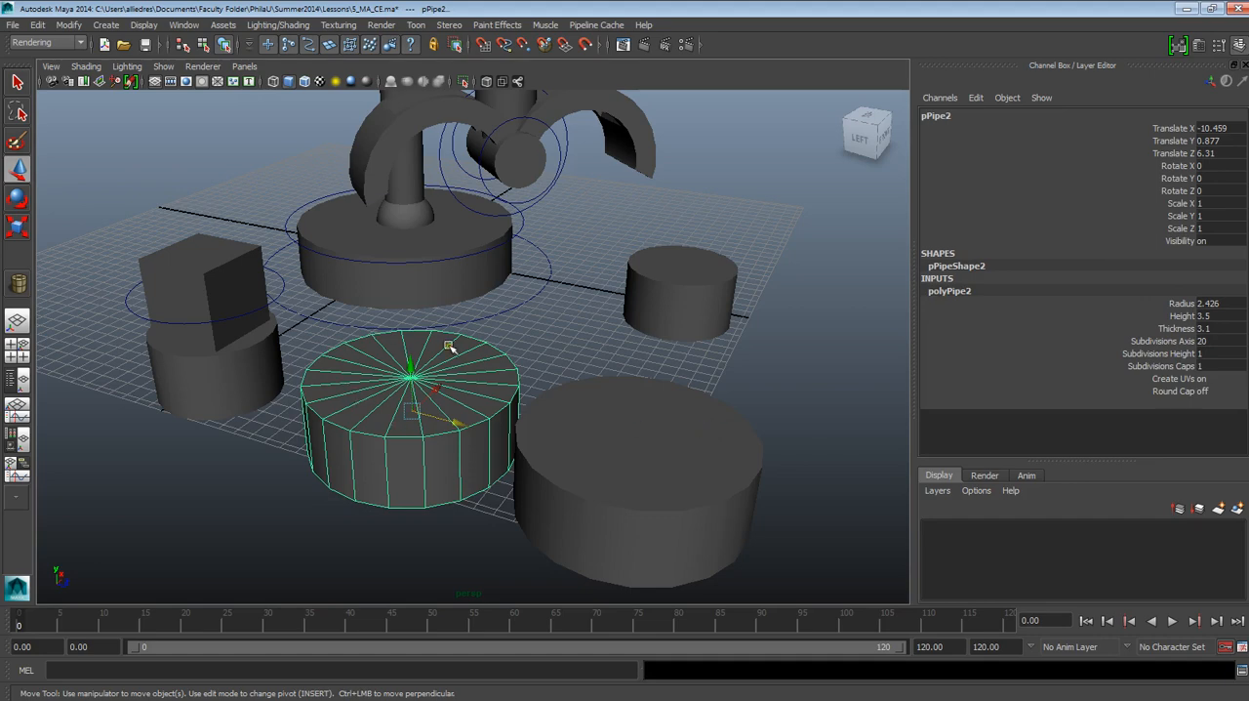
pyautogui.click(637, 452)
pyautogui.press('Delete')
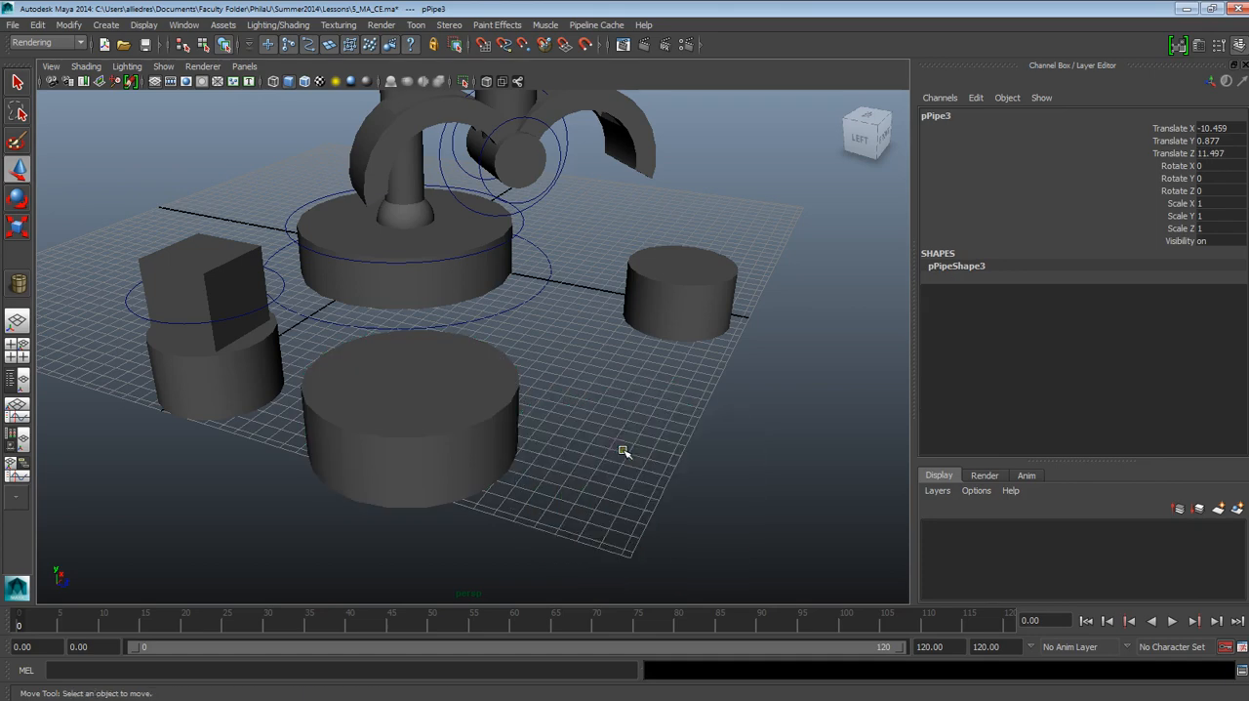
# Step: Create a polygon pipe with an open center beside the large closed pipe
pyautogui.click(105, 25)
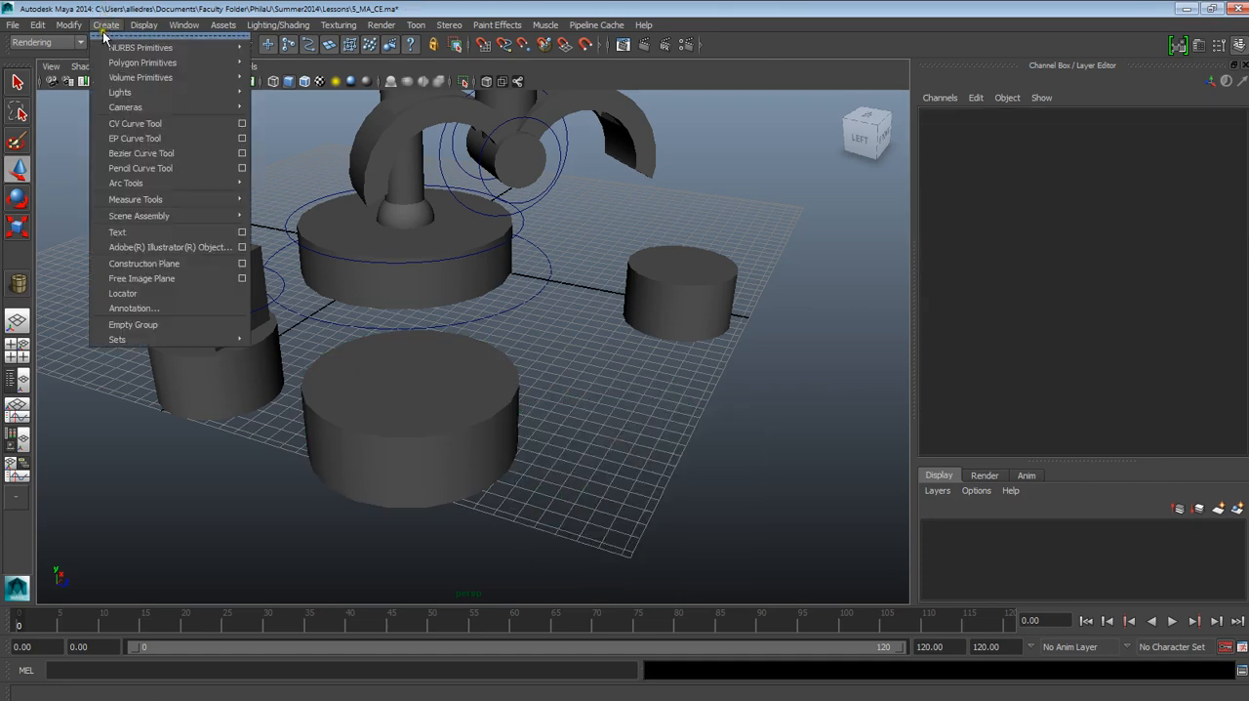
pyautogui.moveTo(118, 62)
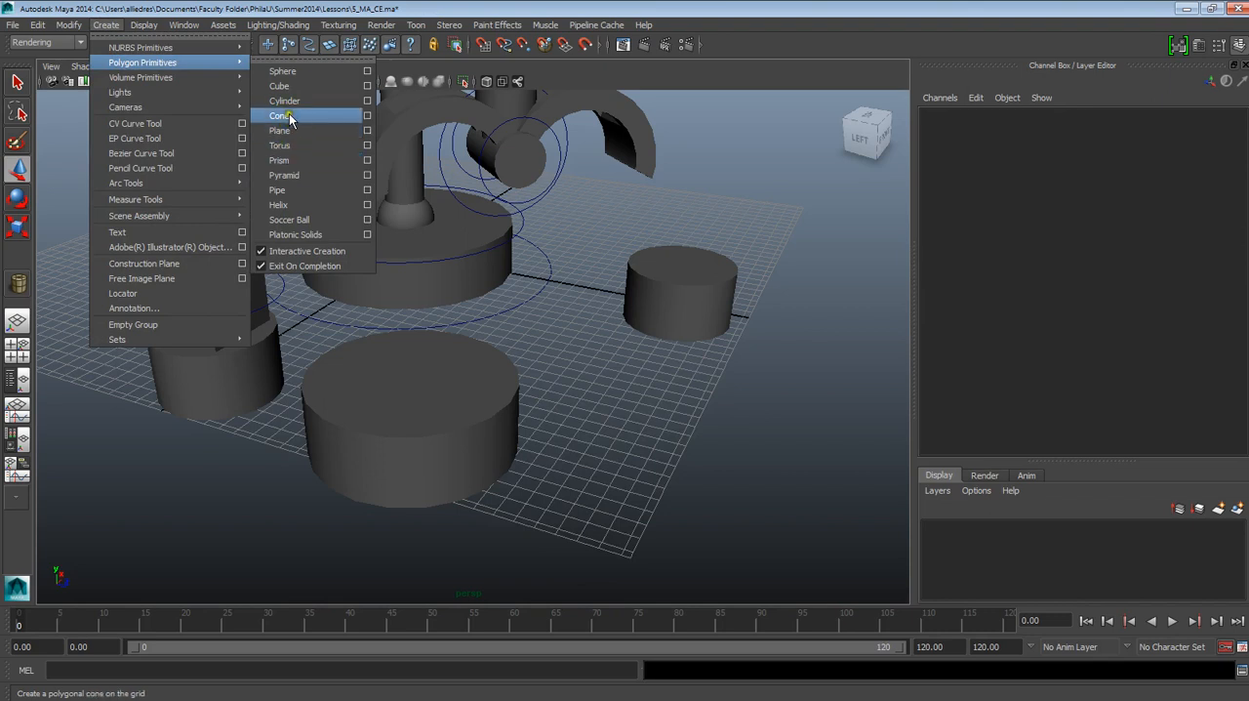
pyautogui.click(295, 188)
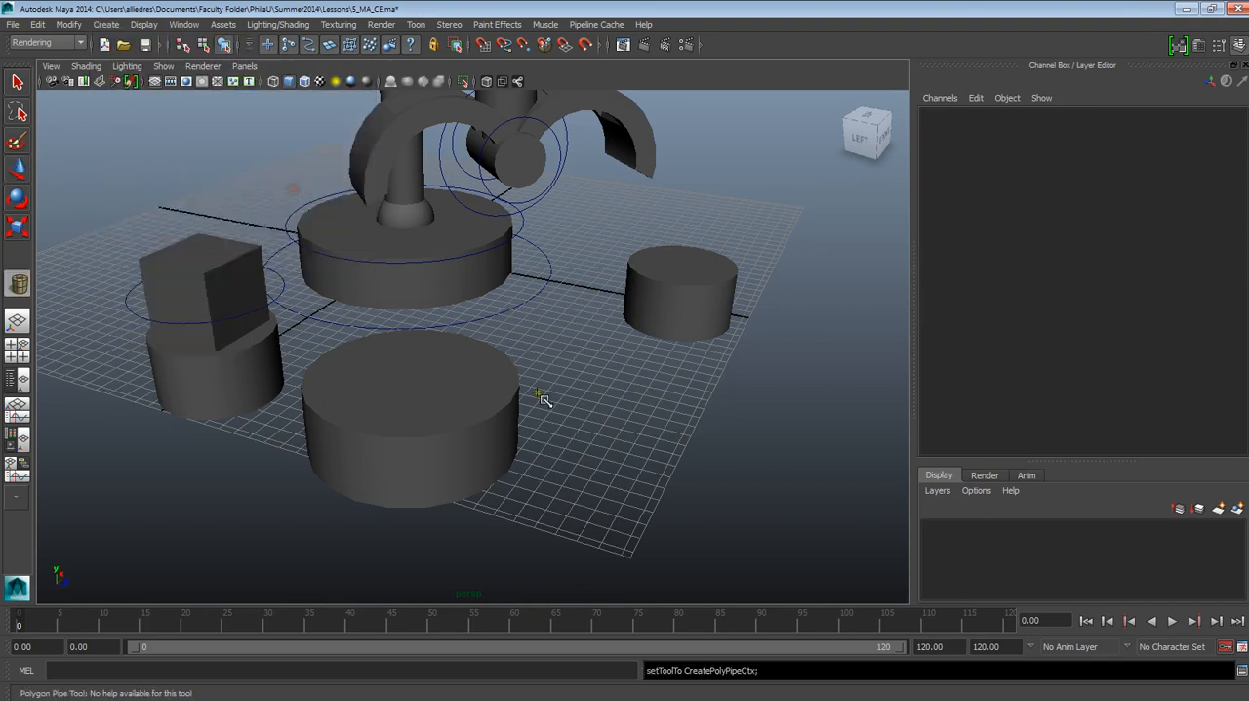
pyautogui.moveTo(627, 459)
pyautogui.mouseDown()
pyautogui.moveTo(652, 432)
pyautogui.moveTo(683, 440)
pyautogui.moveTo(664, 399)
pyautogui.moveTo(676, 378)
pyautogui.moveTo(566, 389)
pyautogui.moveTo(771, 375)
pyautogui.moveTo(679, 385)
pyautogui.moveTo(739, 391)
pyautogui.moveTo(730, 399)
pyautogui.moveTo(546, 387)
pyautogui.mouseUp()
# Step: Match the open pipe's height to the closed pipe by setting its Translate Y to 0.877
pyautogui.click(446, 391)
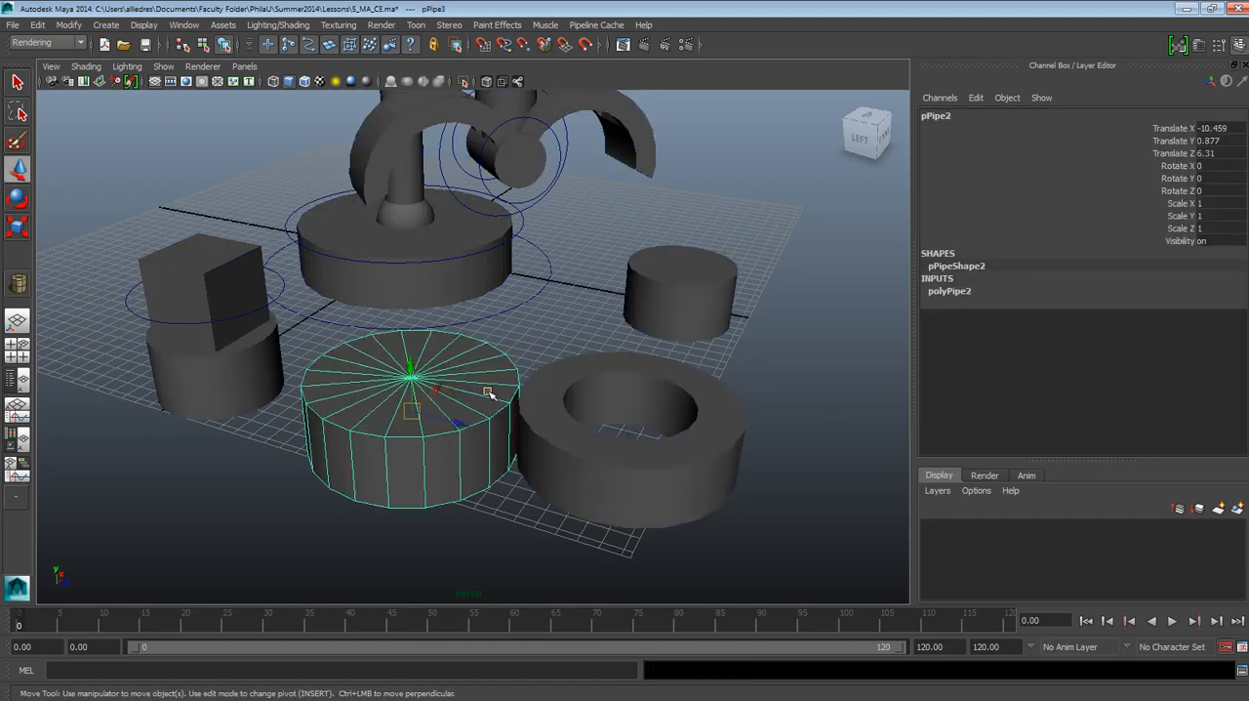
pyautogui.moveTo(586, 503)
pyautogui.keyDown('alt'); pyautogui.mouseDown()
pyautogui.moveTo(499, 524)
pyautogui.moveTo(576, 538)
pyautogui.moveTo(555, 549)
pyautogui.moveTo(564, 517)
pyautogui.mouseUp(); pyautogui.keyUp('alt')
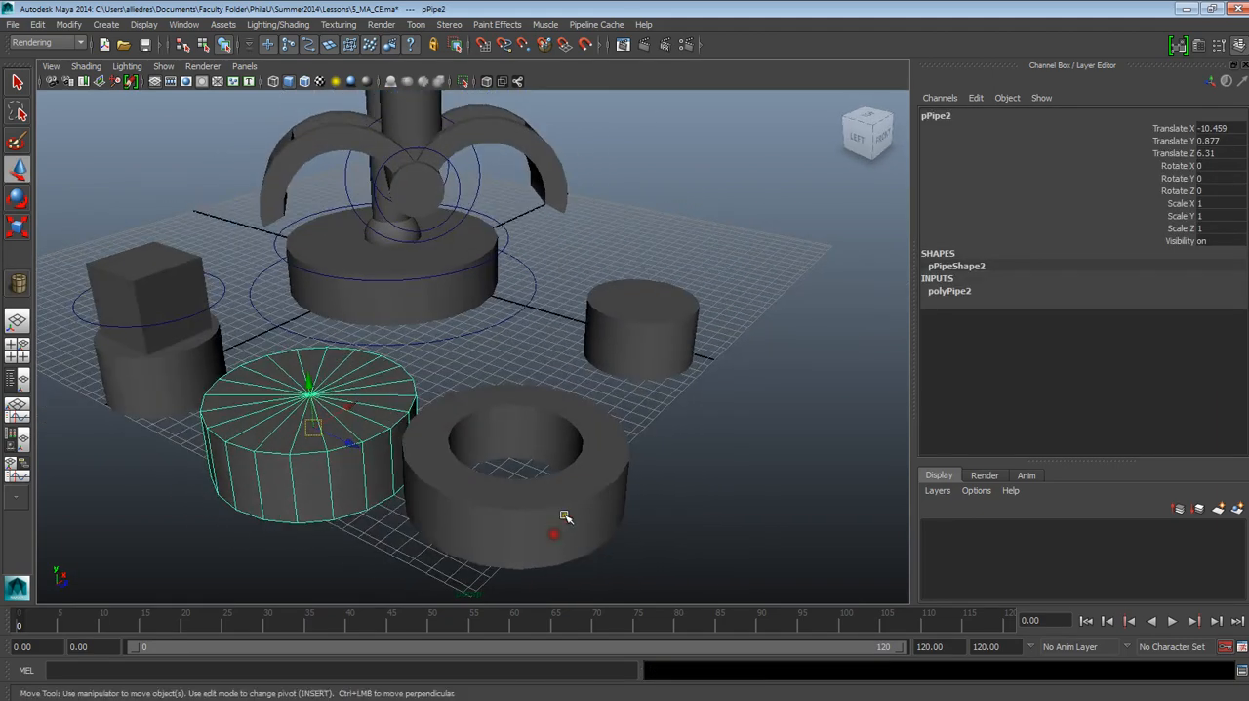
pyautogui.doubleClick(1210, 141)
pyautogui.click(615, 505)
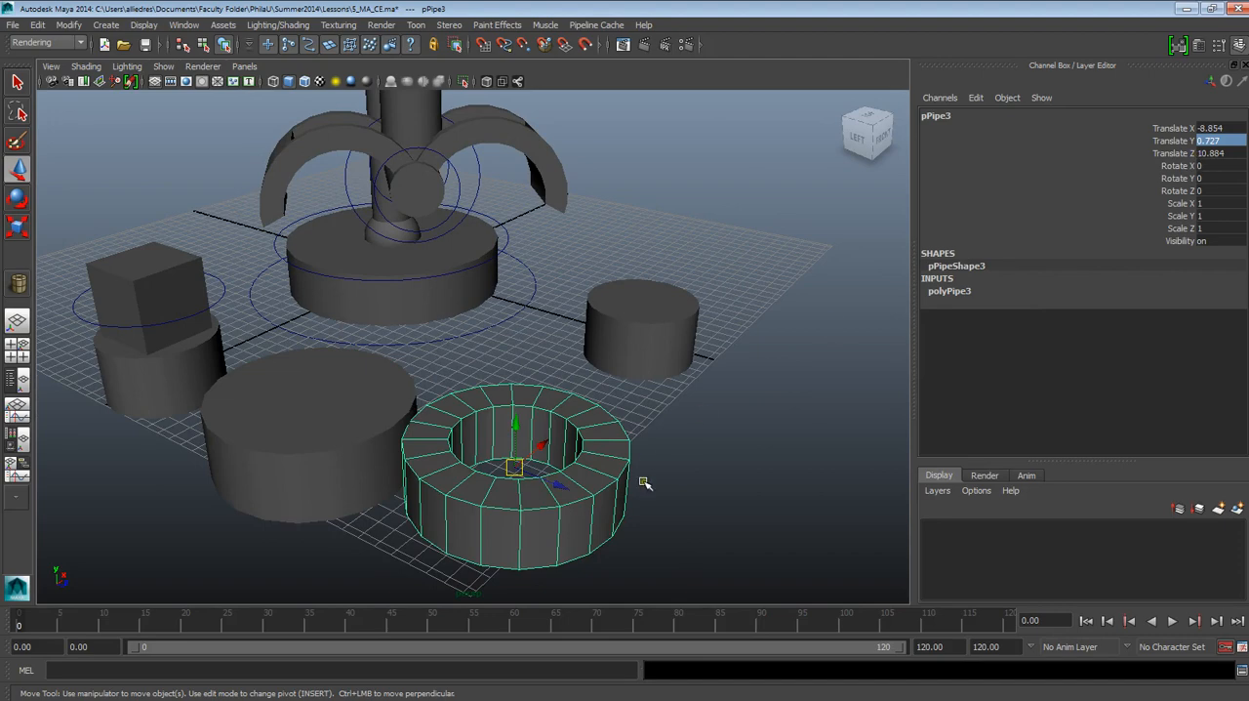
pyautogui.keyDown('alt'); pyautogui.moveTo(632, 488); pyautogui.dragTo(566, 441); pyautogui.keyUp('alt')
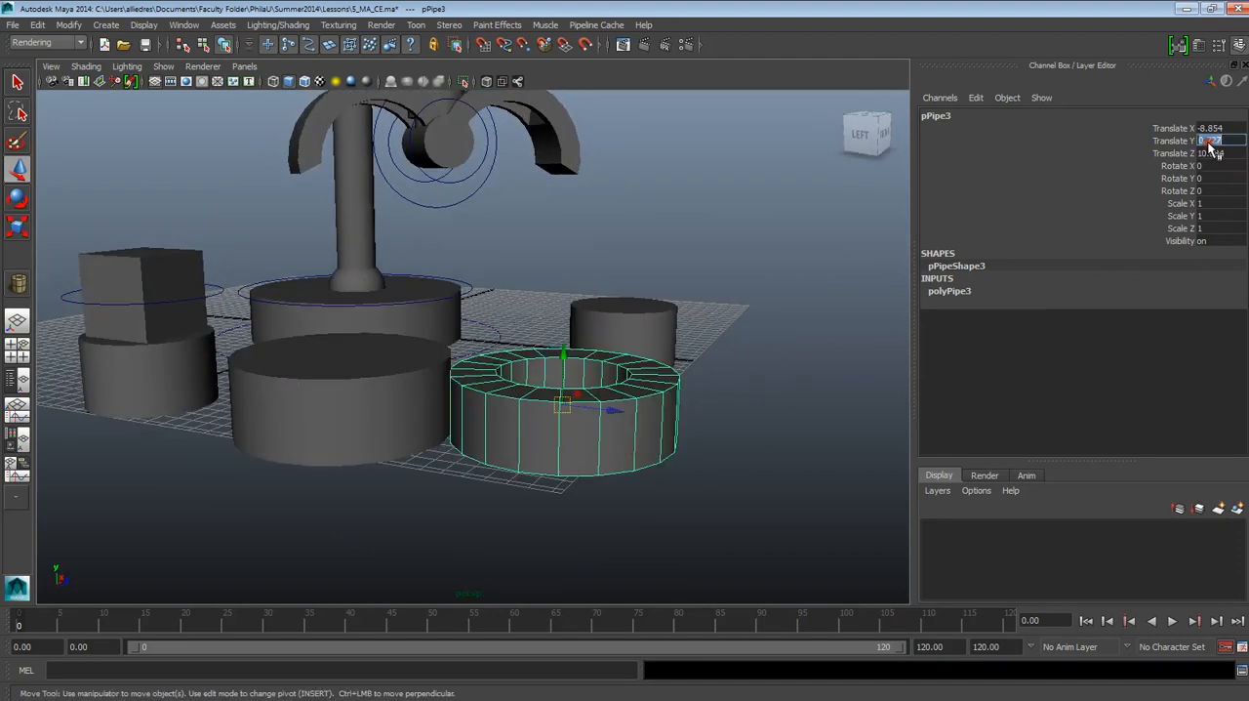
pyautogui.press('Return')
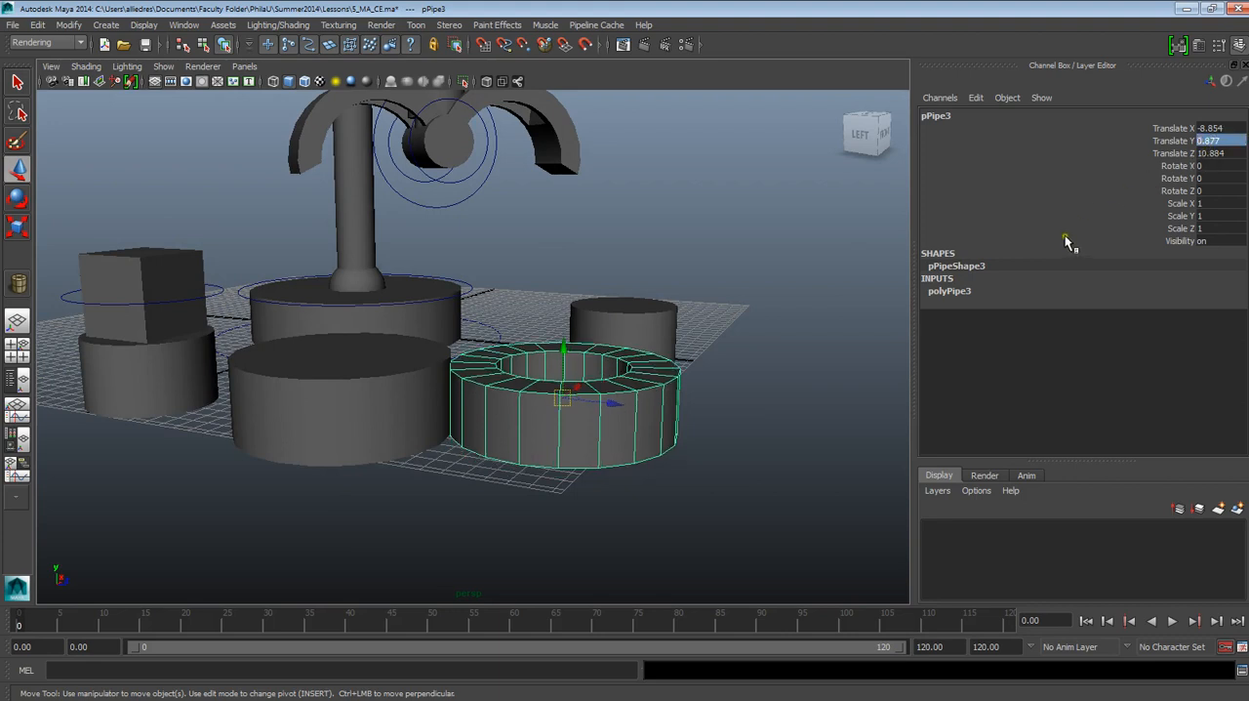
# Step: Copy the closed pipe's construction radius of 2.426 to the open pipe
pyautogui.click(731, 372)
pyautogui.click(407, 390)
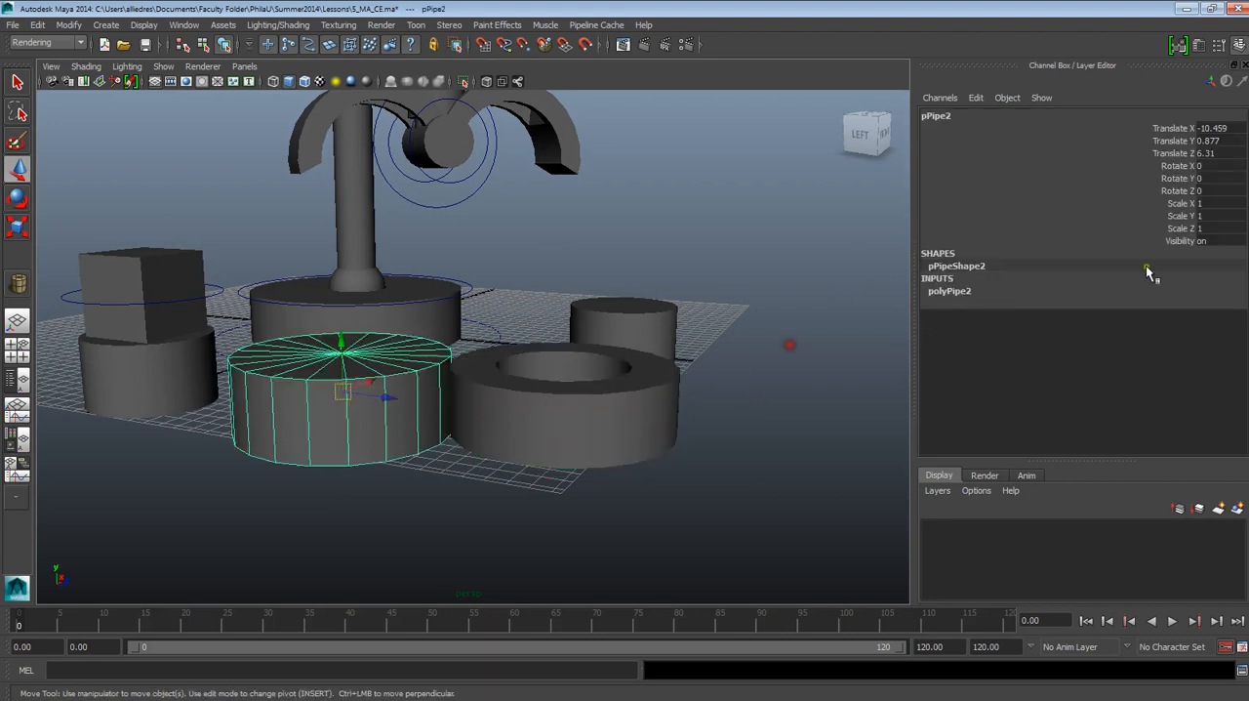
pyautogui.click(964, 289)
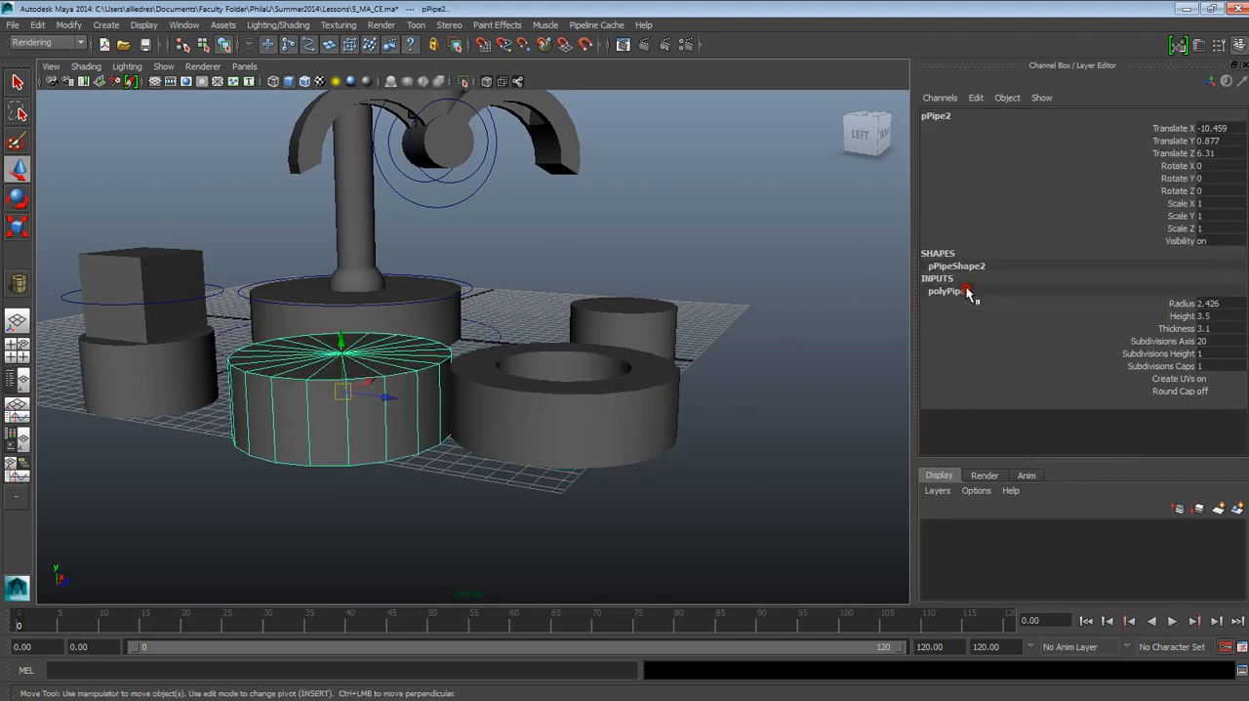
pyautogui.doubleClick(1219, 303)
pyautogui.click(524, 431)
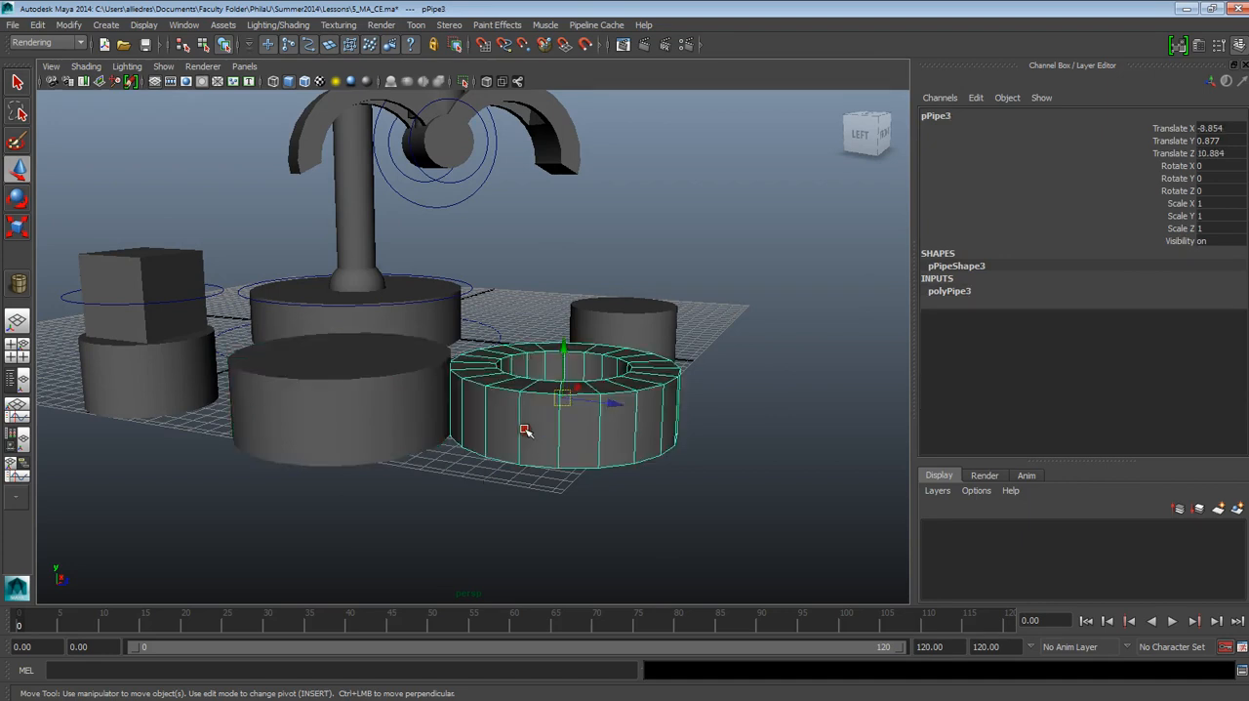
pyautogui.click(969, 291)
pyautogui.doubleClick(1208, 303)
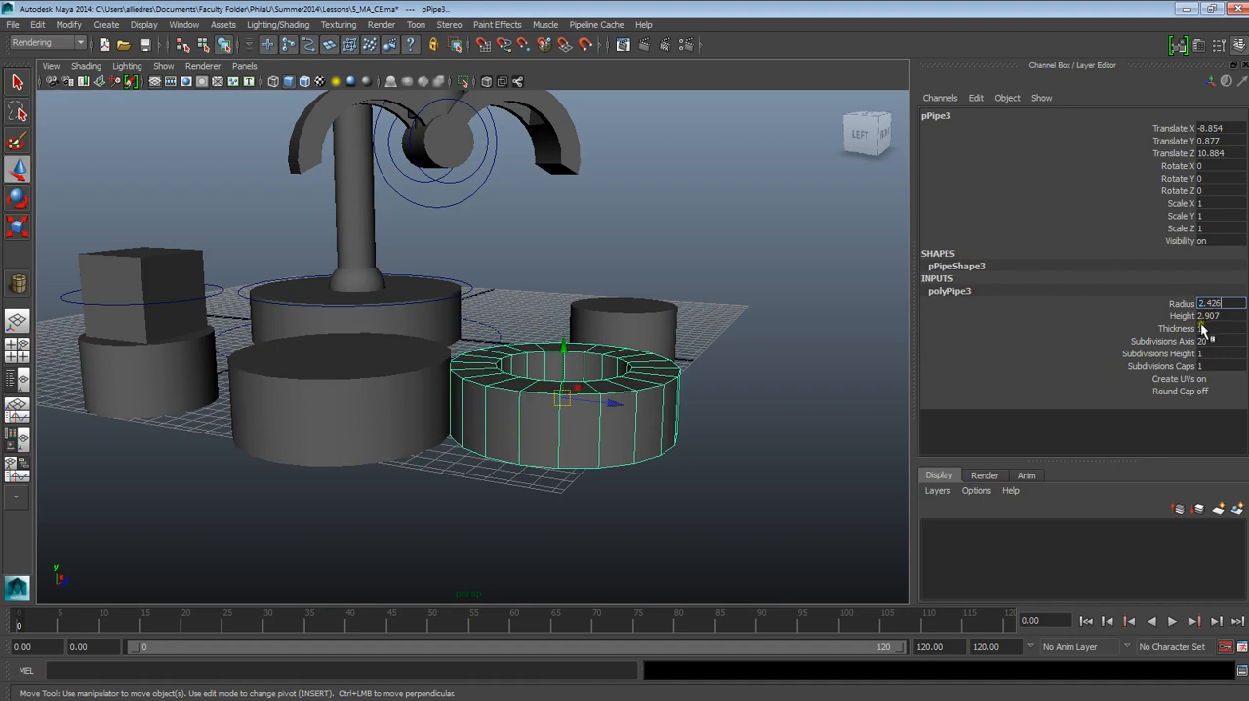
# Step: Set the open pipe's construction height to 3.5, copied from the closed pipe
pyautogui.click(437, 402)
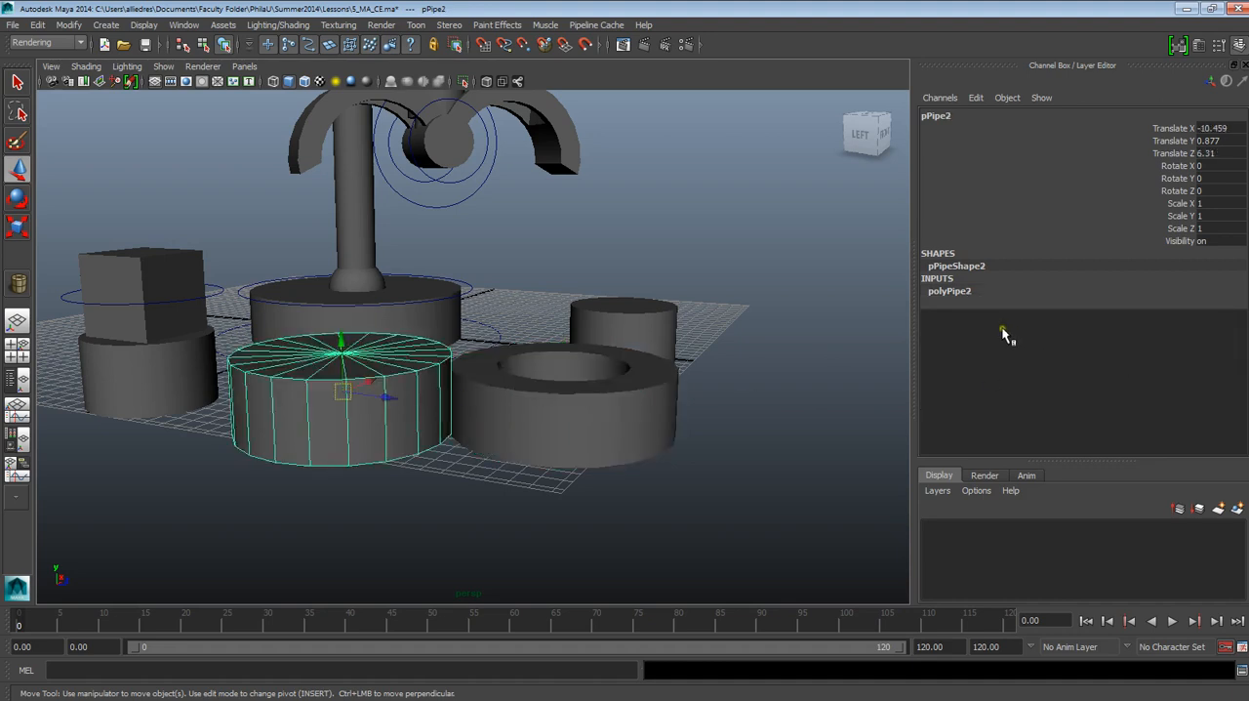
pyautogui.click(992, 292)
pyautogui.doubleClick(1202, 315)
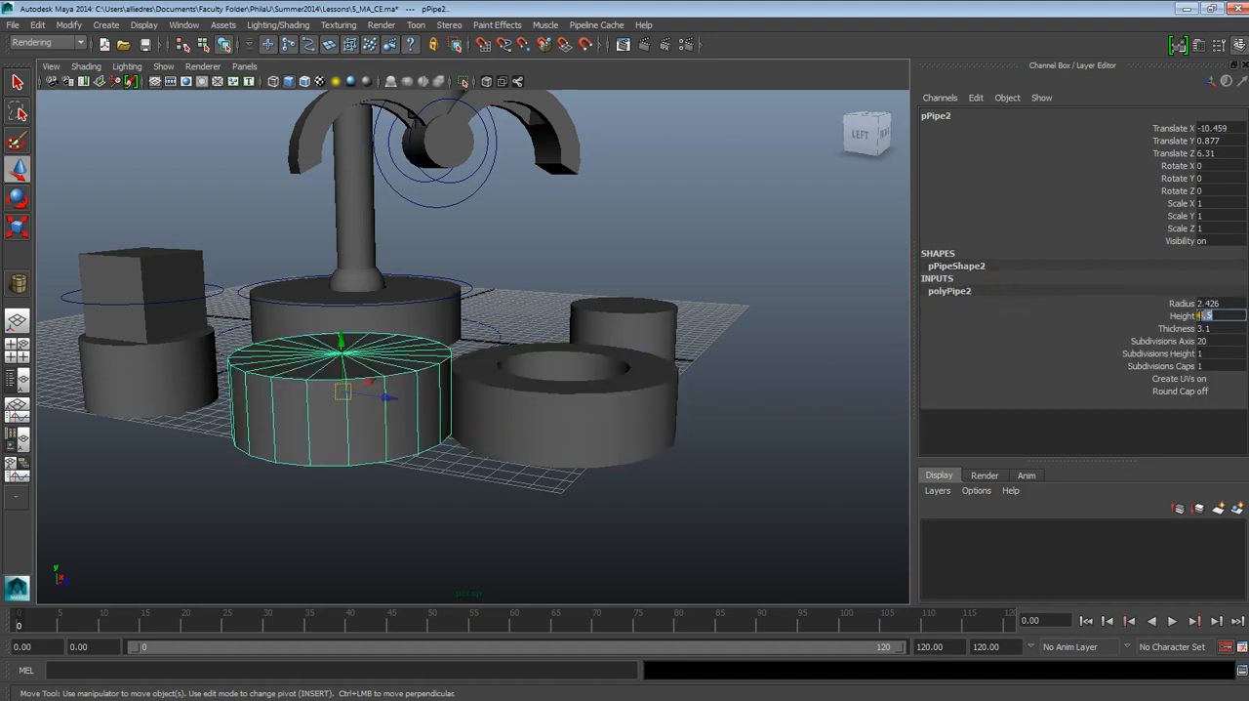
pyautogui.click(543, 410)
pyautogui.click(968, 291)
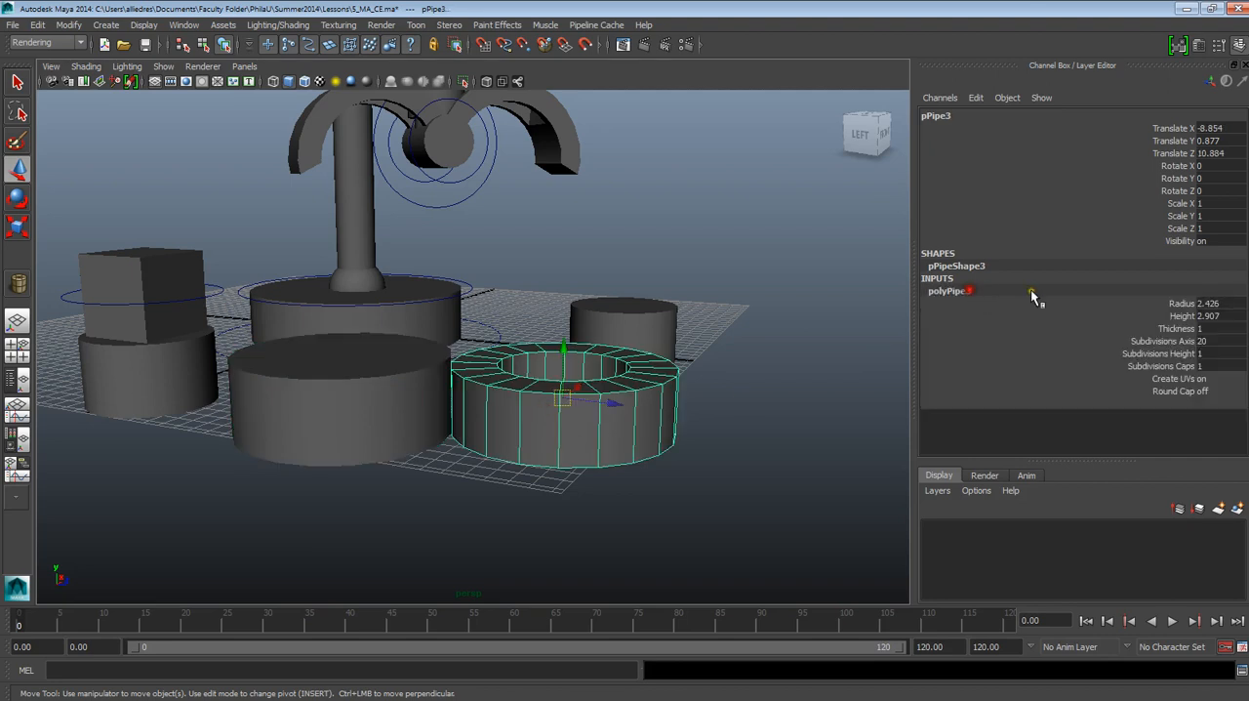
pyautogui.doubleClick(1200, 317)
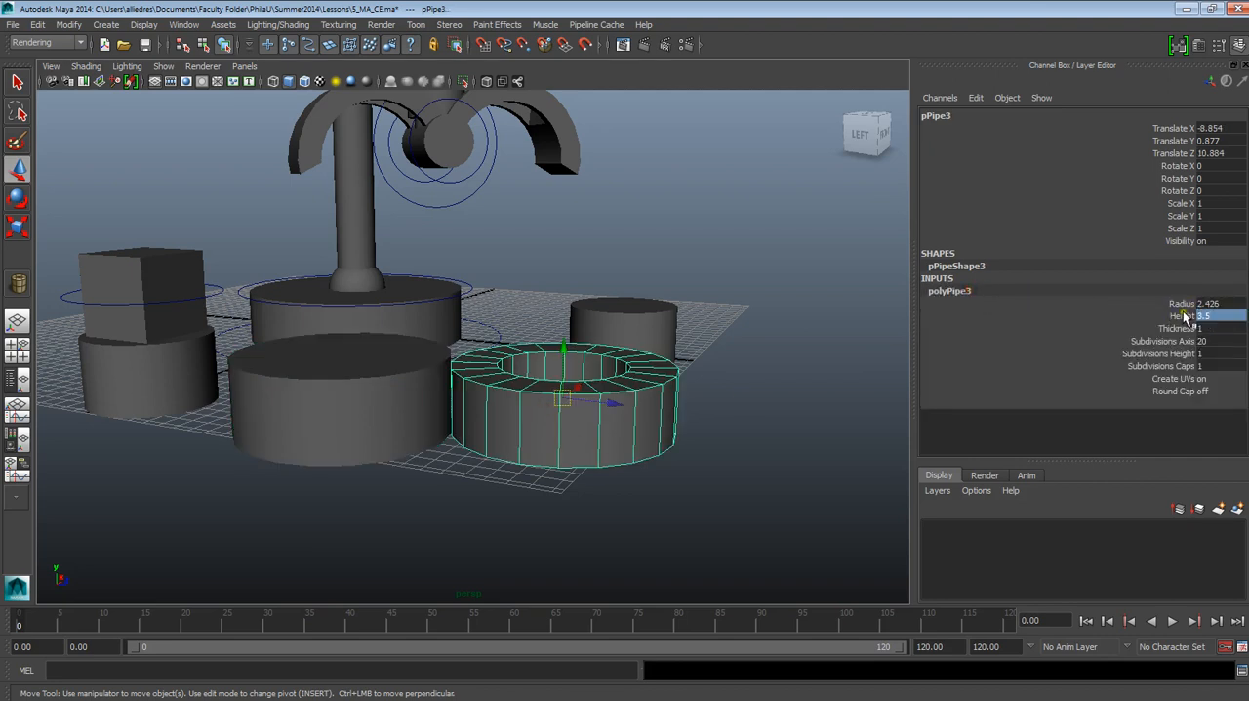
pyautogui.press('Return')
# Step: Close the open pipe's center by setting its construction thickness to 3.1, the same as the neighbouring pipe
pyautogui.click(418, 399)
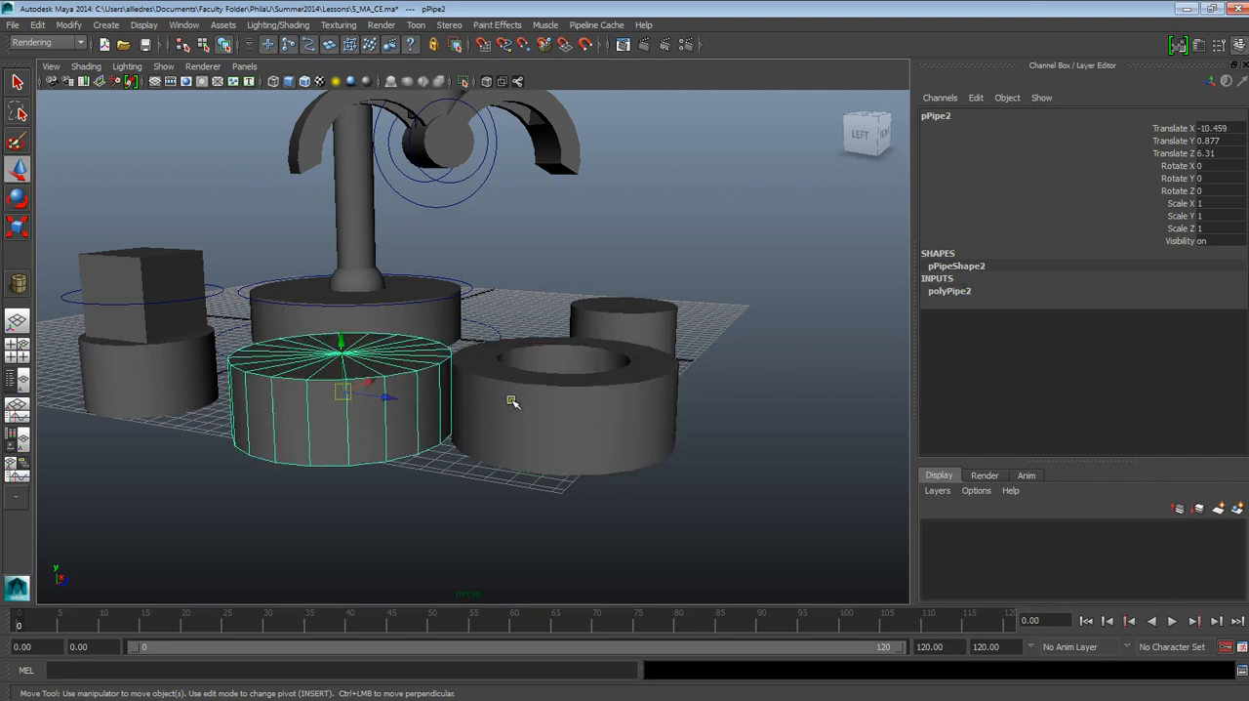
pyautogui.click(951, 291)
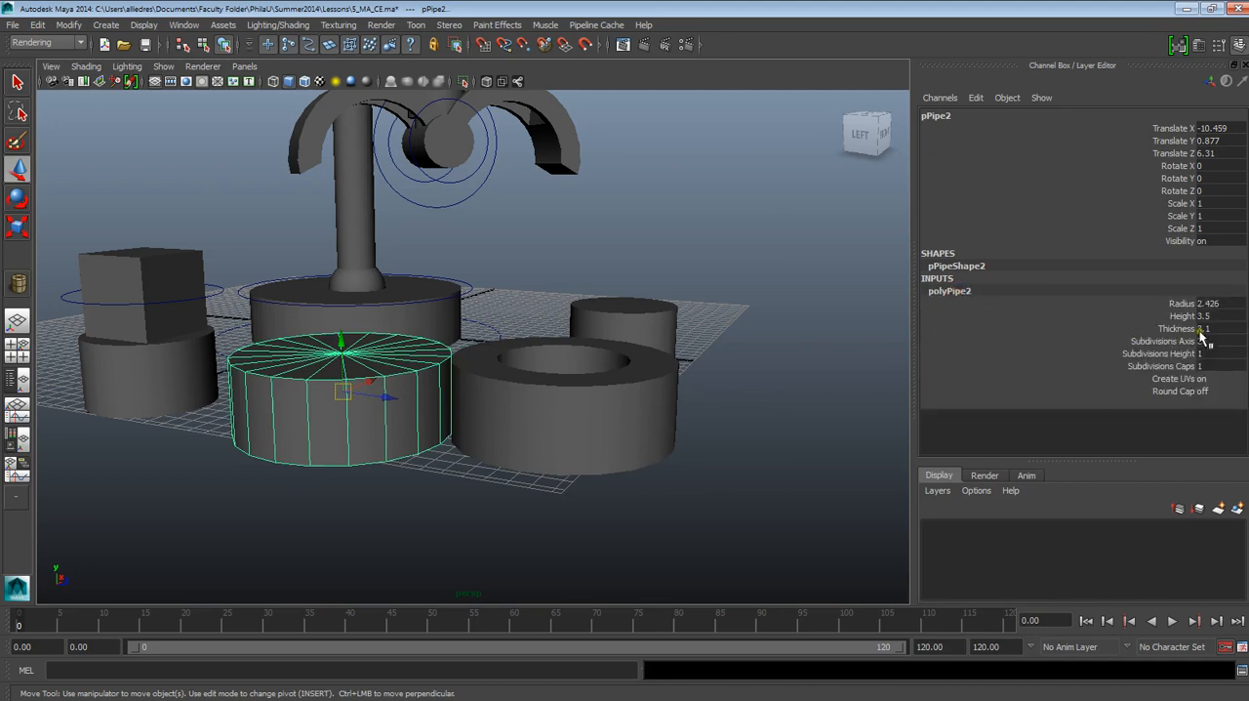
pyautogui.click(669, 414)
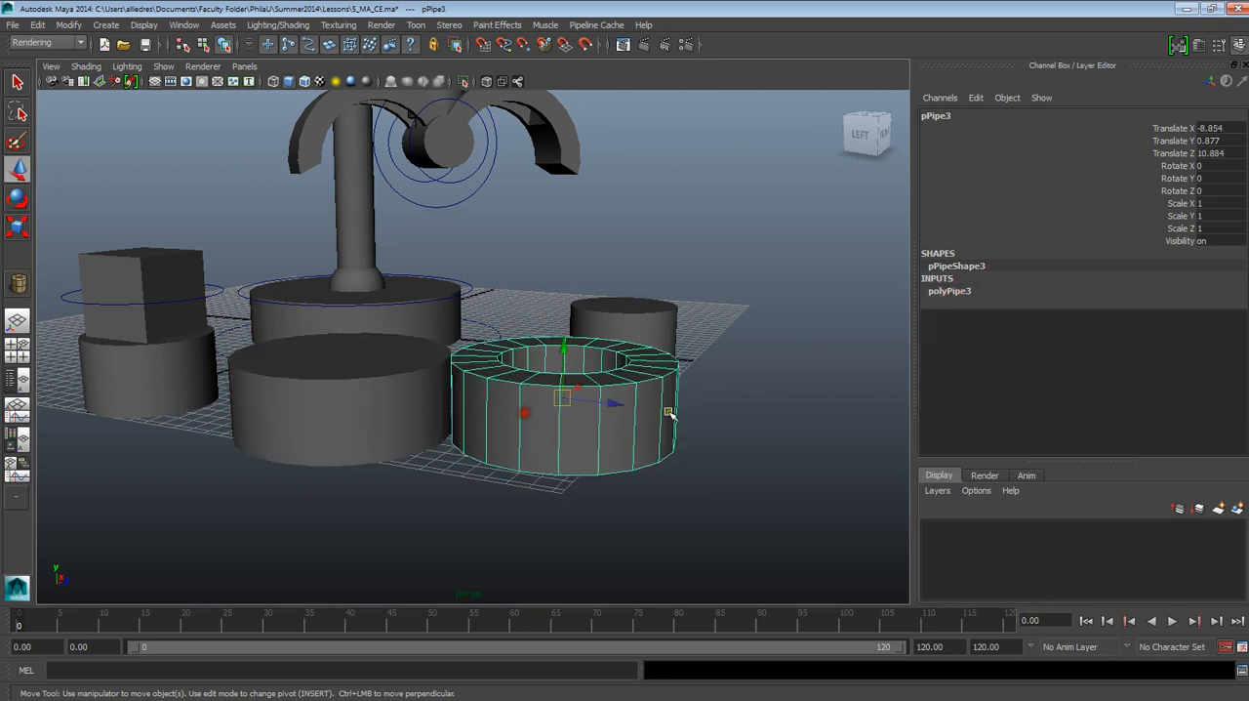
pyautogui.click(1002, 296)
pyautogui.doubleClick(1202, 328)
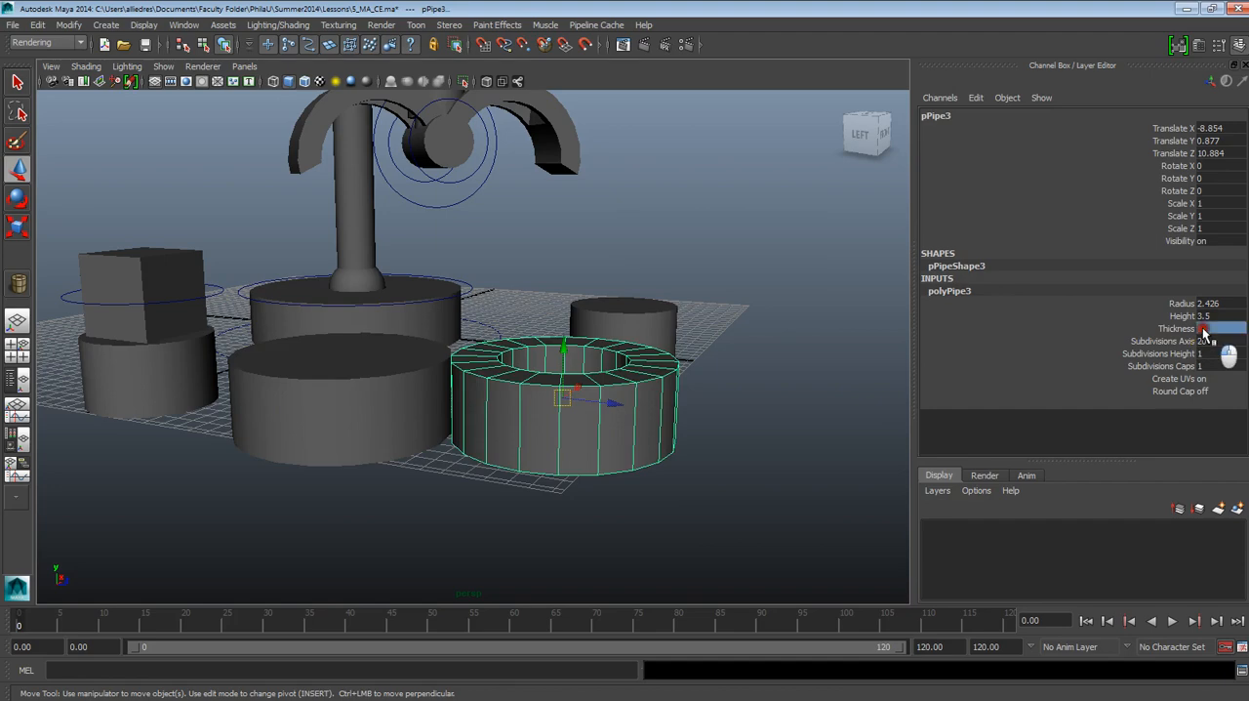
pyautogui.write('3.1')
pyautogui.press('Return')
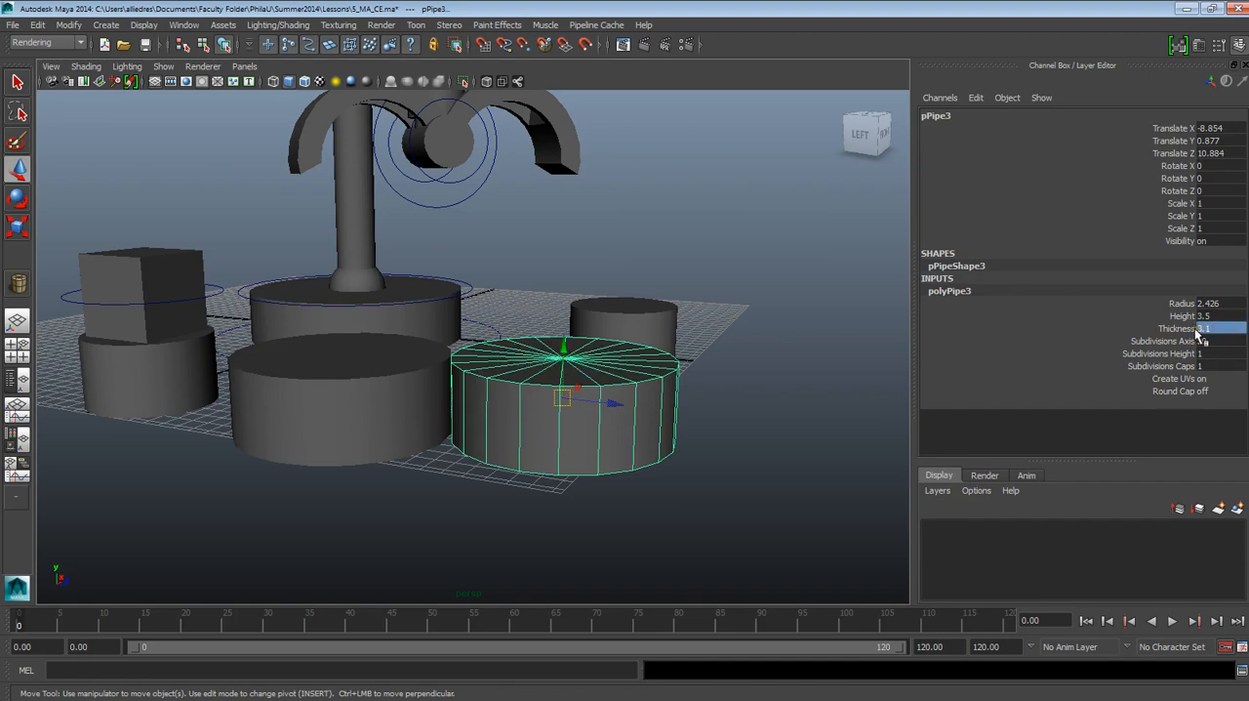
# Step: Compare the two large closed pipes with the small Base_2 cylinder from a higher angle
pyautogui.click(699, 407)
pyautogui.scroll(-2, 698, 418)
pyautogui.keyDown('alt'); pyautogui.moveTo(647, 443); pyautogui.dragTo(669, 424); pyautogui.keyUp('alt')
pyautogui.scroll(5, 549, 465)
pyautogui.click(669, 423)
pyautogui.click(496, 408)
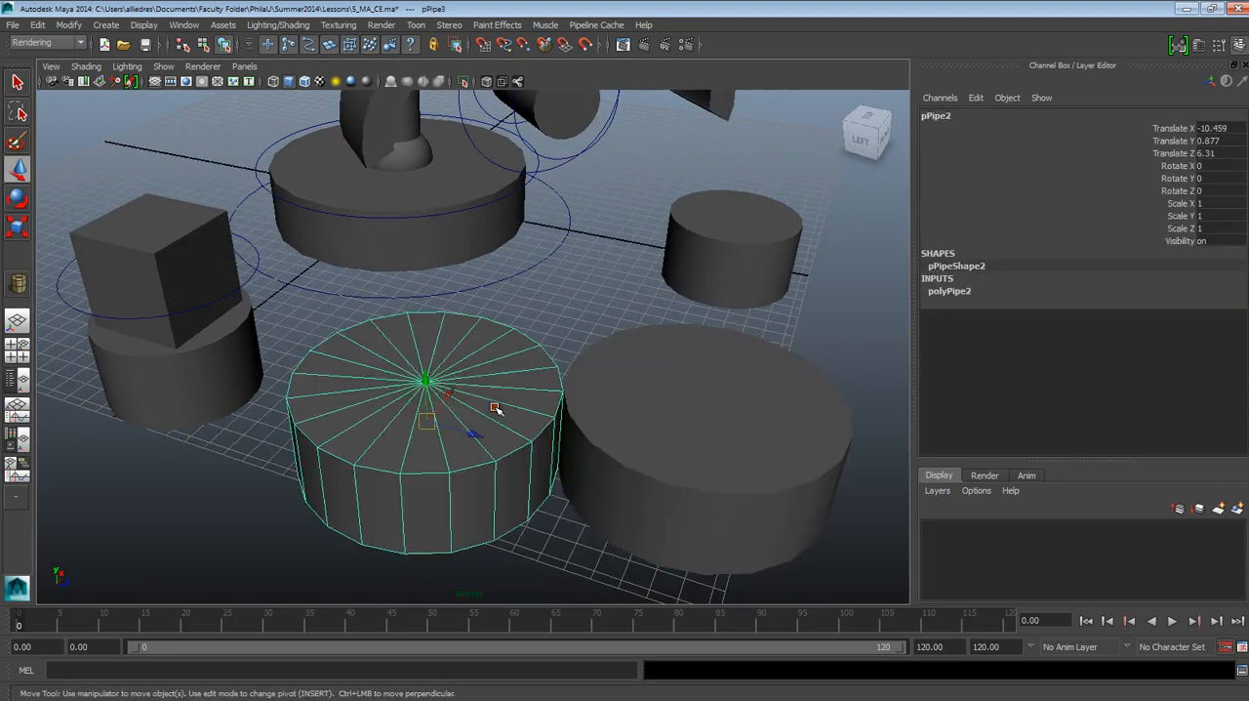
pyautogui.click(742, 245)
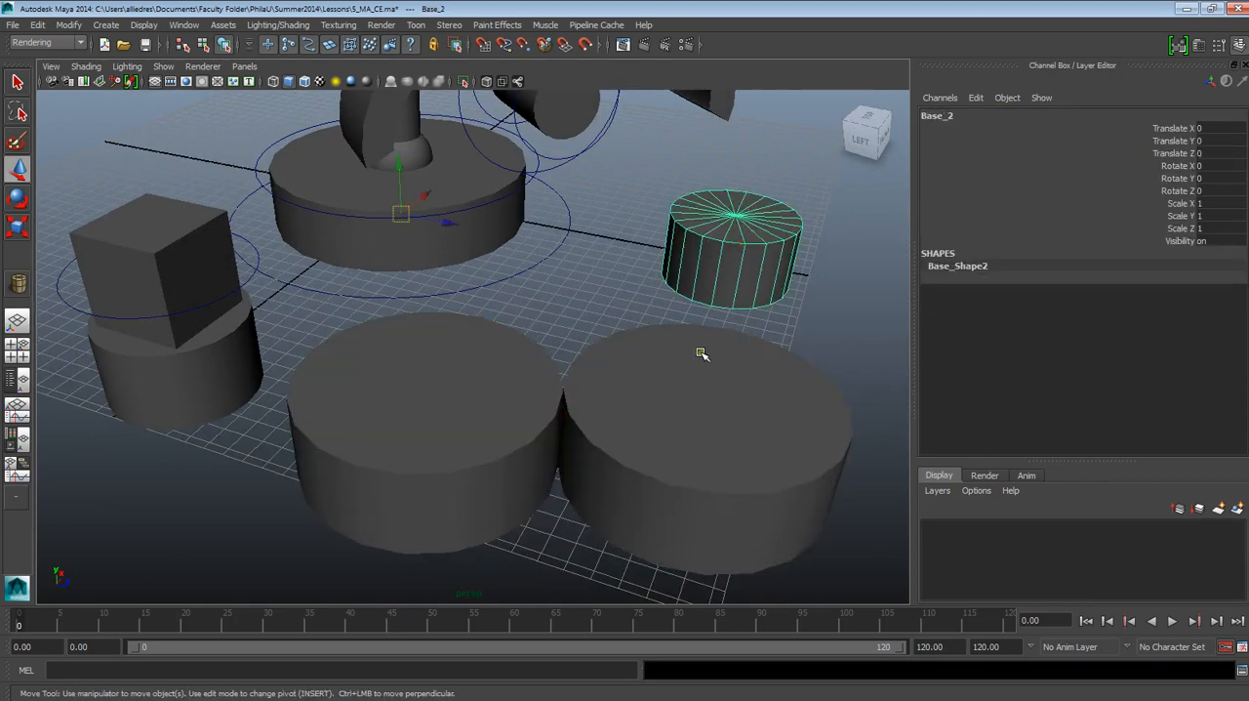
pyautogui.click(727, 405)
pyautogui.click(494, 418)
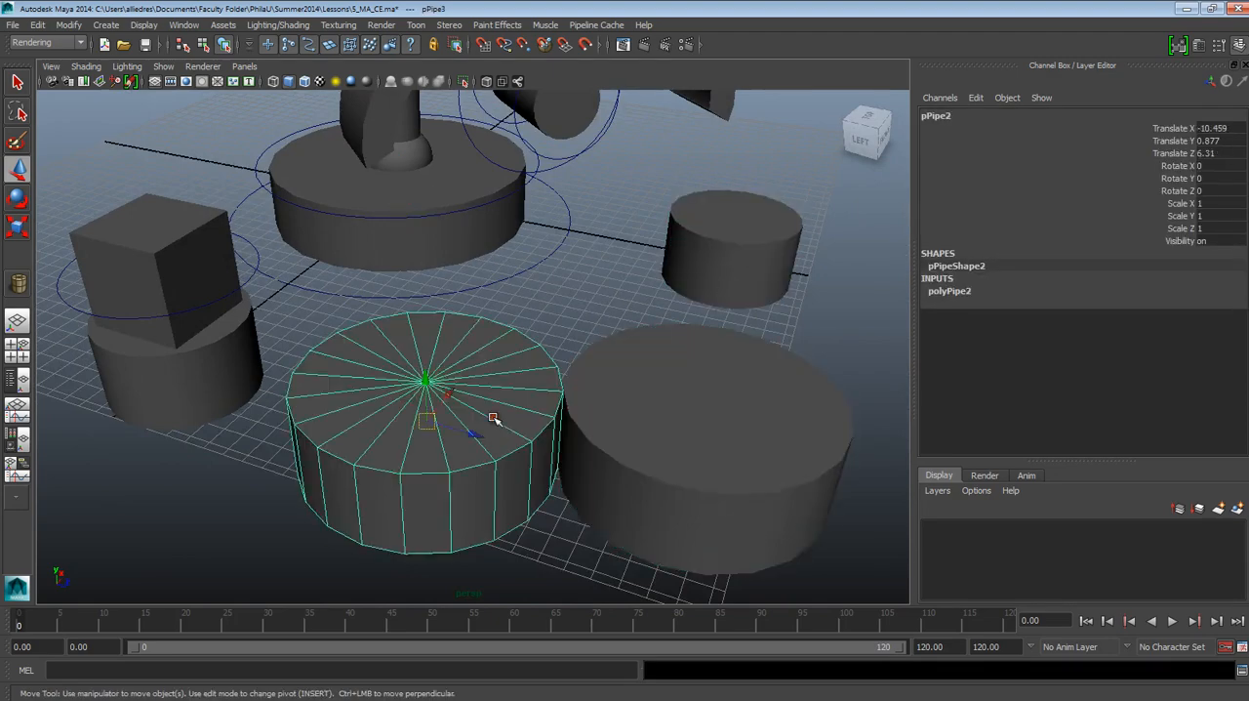
pyautogui.keyDown('alt'); pyautogui.moveTo(525, 415); pyautogui.dragTo(550, 430); pyautogui.keyUp('alt')
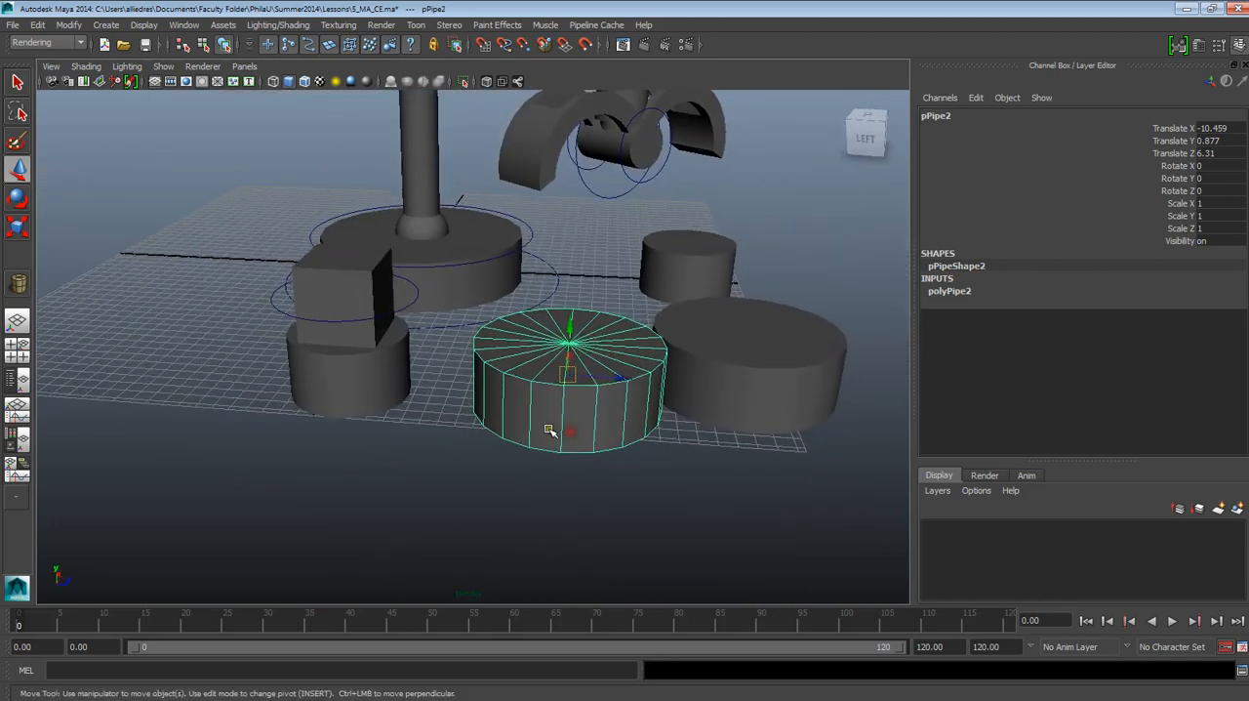
pyautogui.click(387, 395)
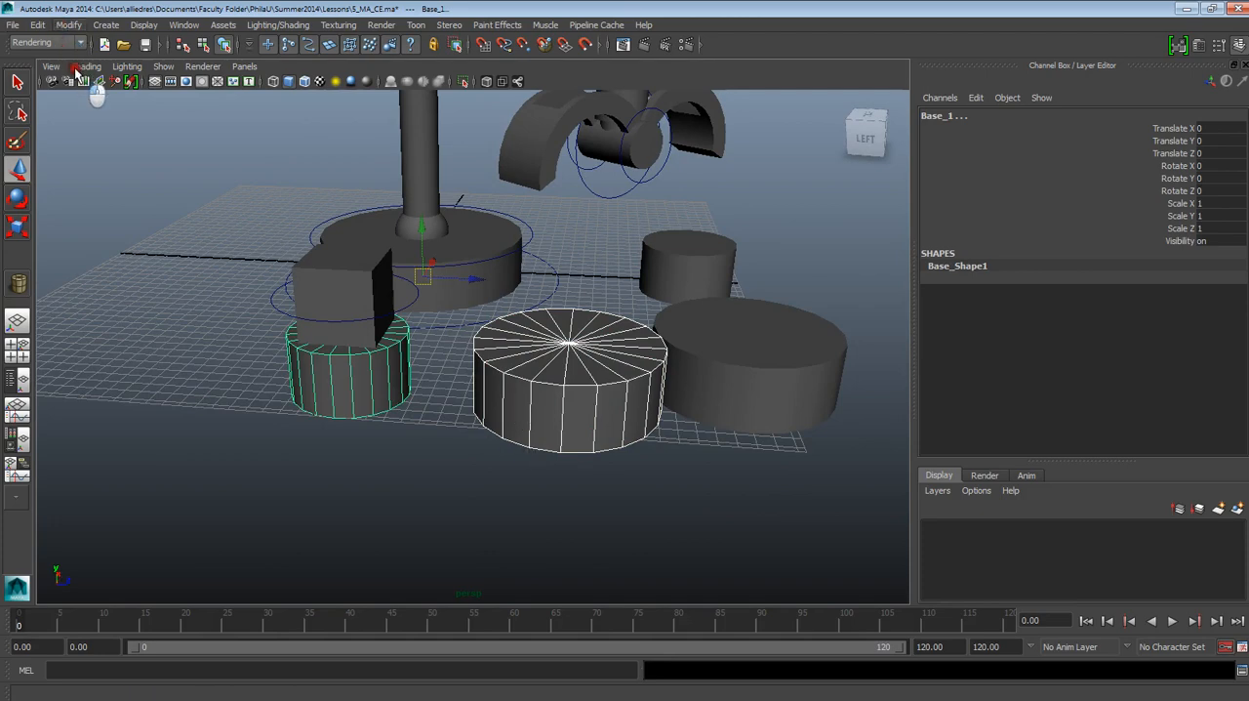
pyautogui.click(69, 25)
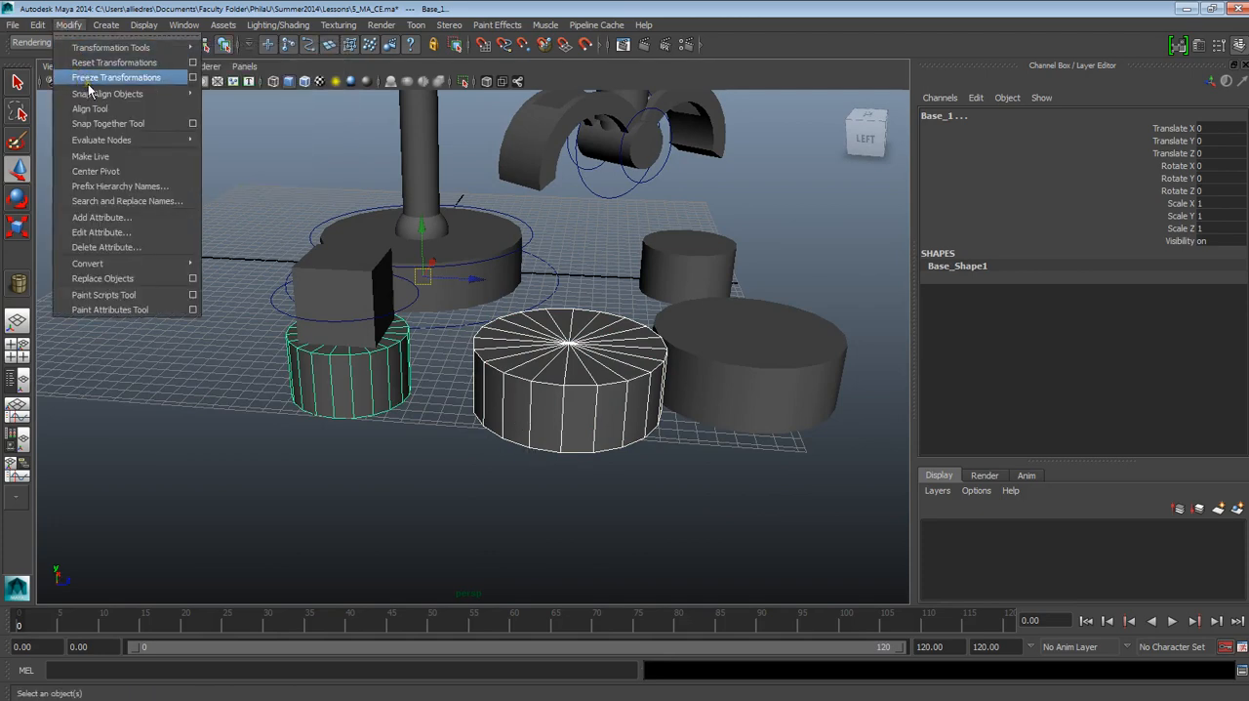
pyautogui.click(432, 518)
# Step: Move the original large pipe around the small base beneath the box, to 0.694 in Translate Z
pyautogui.click(518, 400)
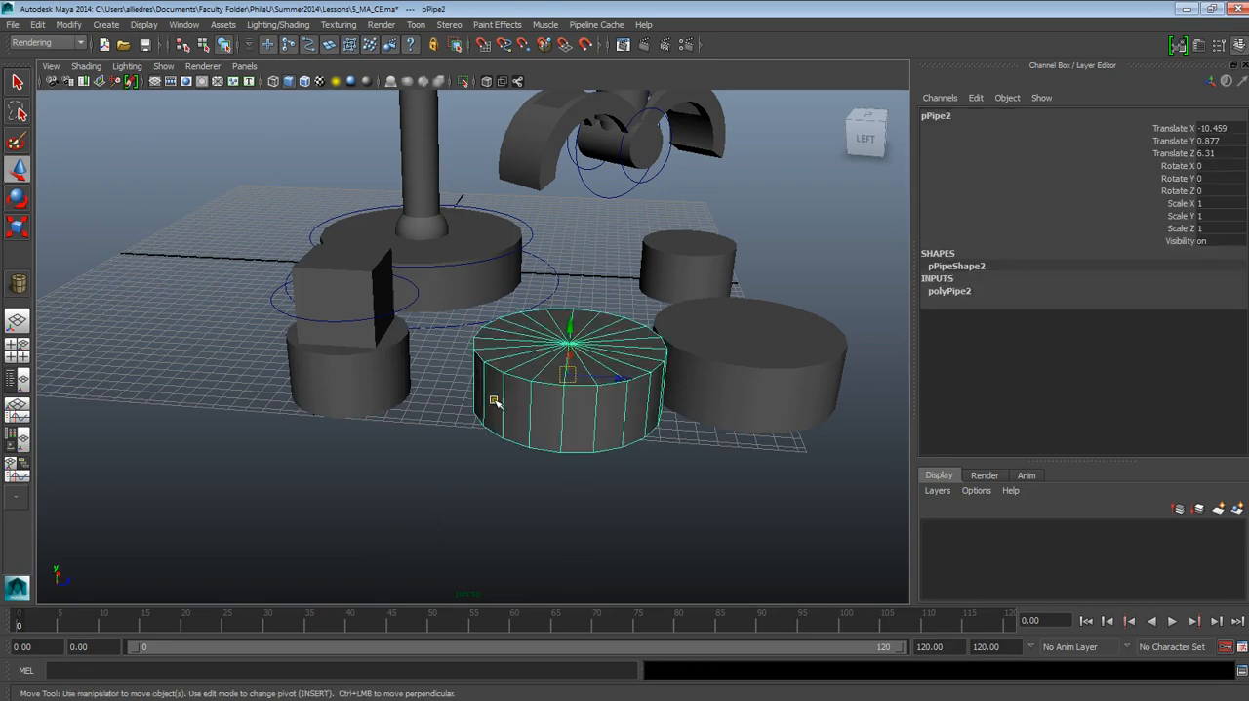
pyautogui.moveTo(641, 388); pyautogui.dragTo(483, 401)
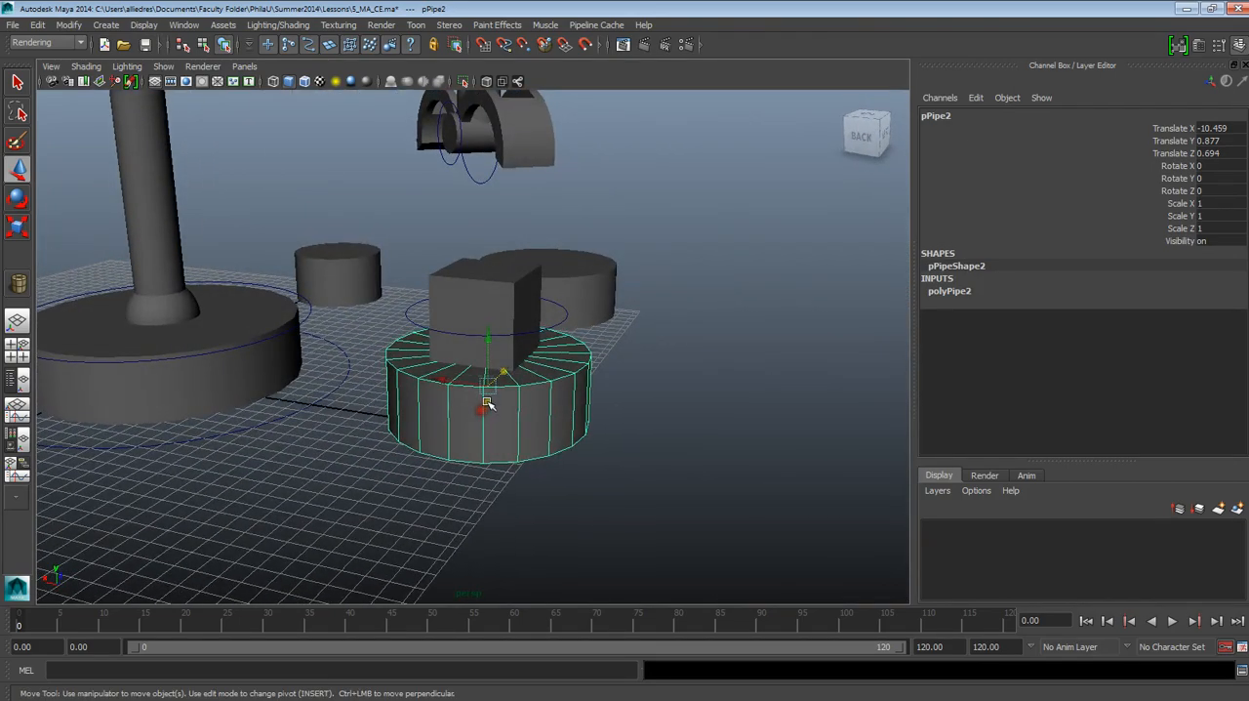
pyautogui.keyDown('alt'); pyautogui.moveTo(576, 408); pyautogui.dragTo(458, 506); pyautogui.keyUp('alt')
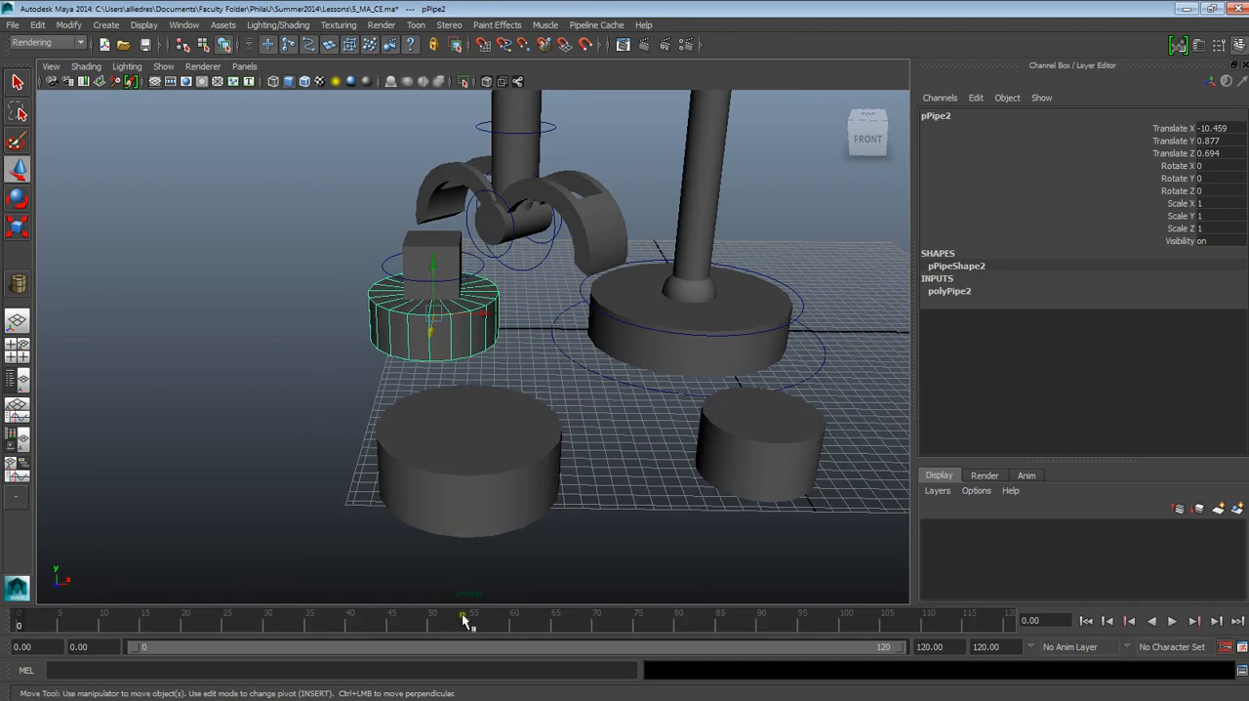
# Step: Go to frame 78 and move the other large pipe toward the box's drop-off base, to -1.154 in Translate X
pyautogui.moveTo(464, 621); pyautogui.dragTo(661, 621)
pyautogui.click(517, 473)
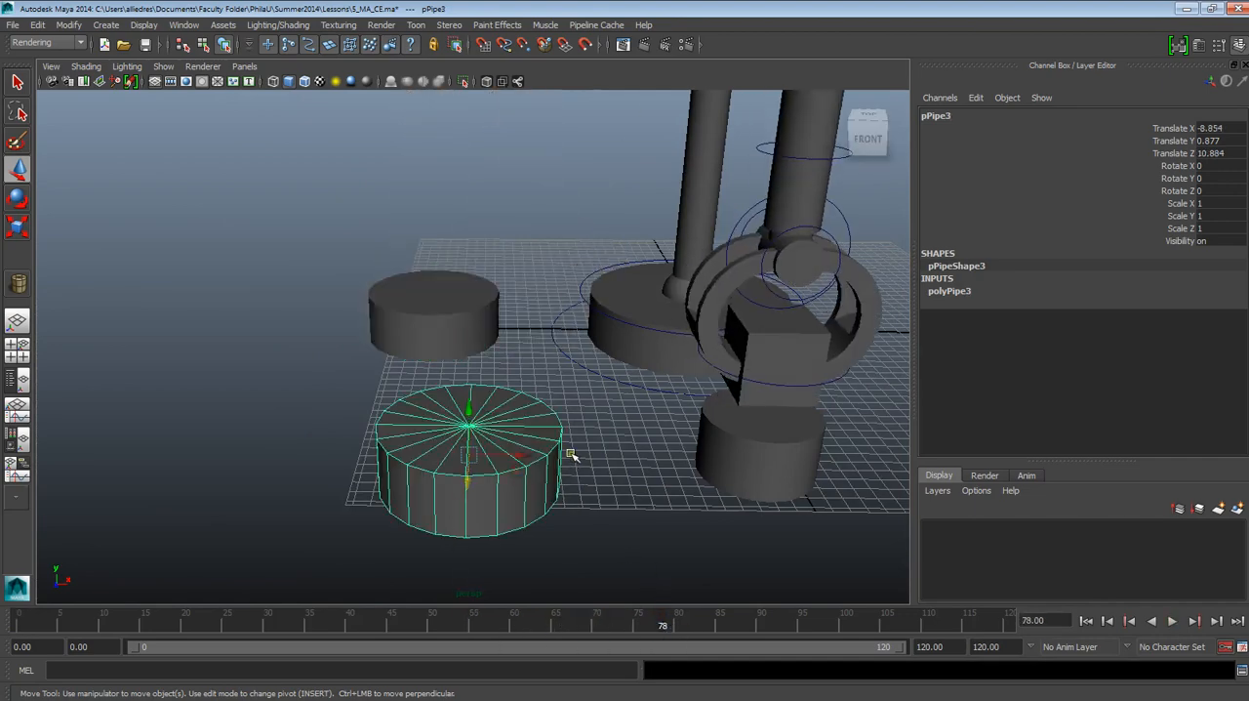
pyautogui.keyDown('alt'); pyautogui.moveTo(572, 452); pyautogui.dragTo(809, 431); pyautogui.keyUp('alt')
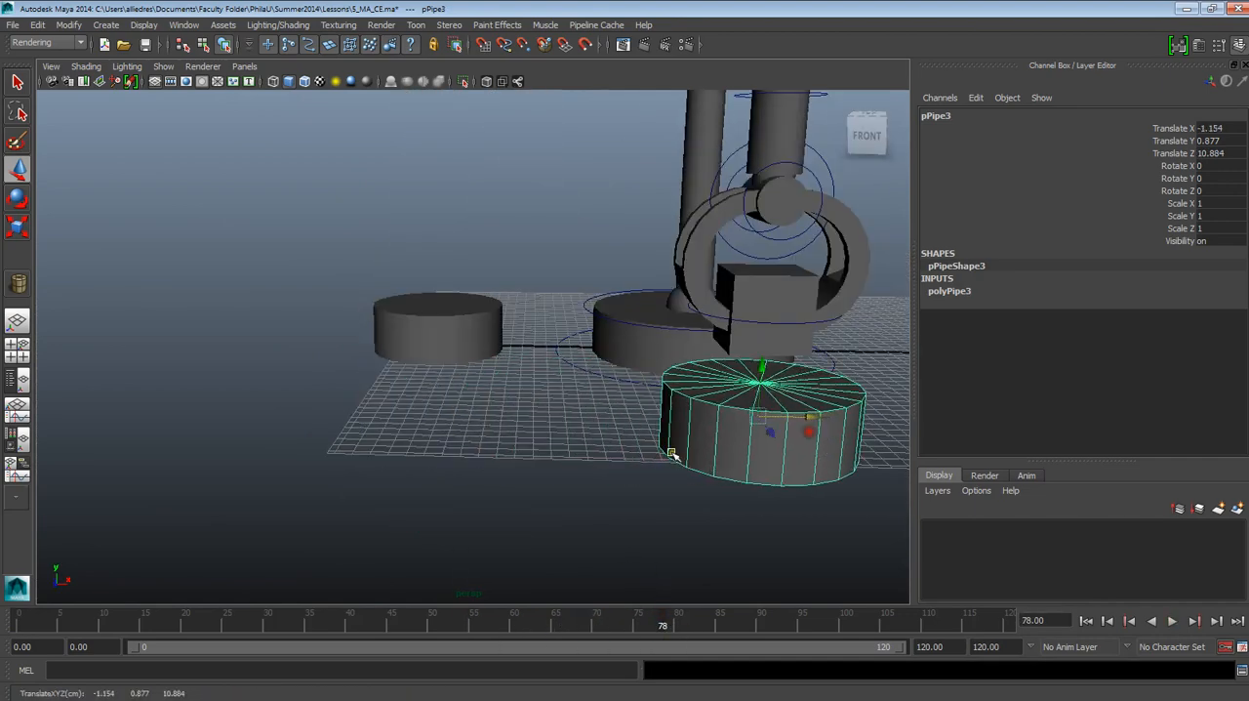
pyautogui.keyDown('alt'); pyautogui.moveTo(670, 452); pyautogui.dragTo(808, 472); pyautogui.keyUp('alt')
# Step: At frame 96, fine-tune the pipe around the drop-off base to about -1.019 in Translate X and 10.034 in Translate Z
pyautogui.scroll(4, 821, 433)
pyautogui.keyDown('alt'); pyautogui.moveTo(827, 414); pyautogui.dragTo(485, 527, button='middle'); pyautogui.keyUp('alt')
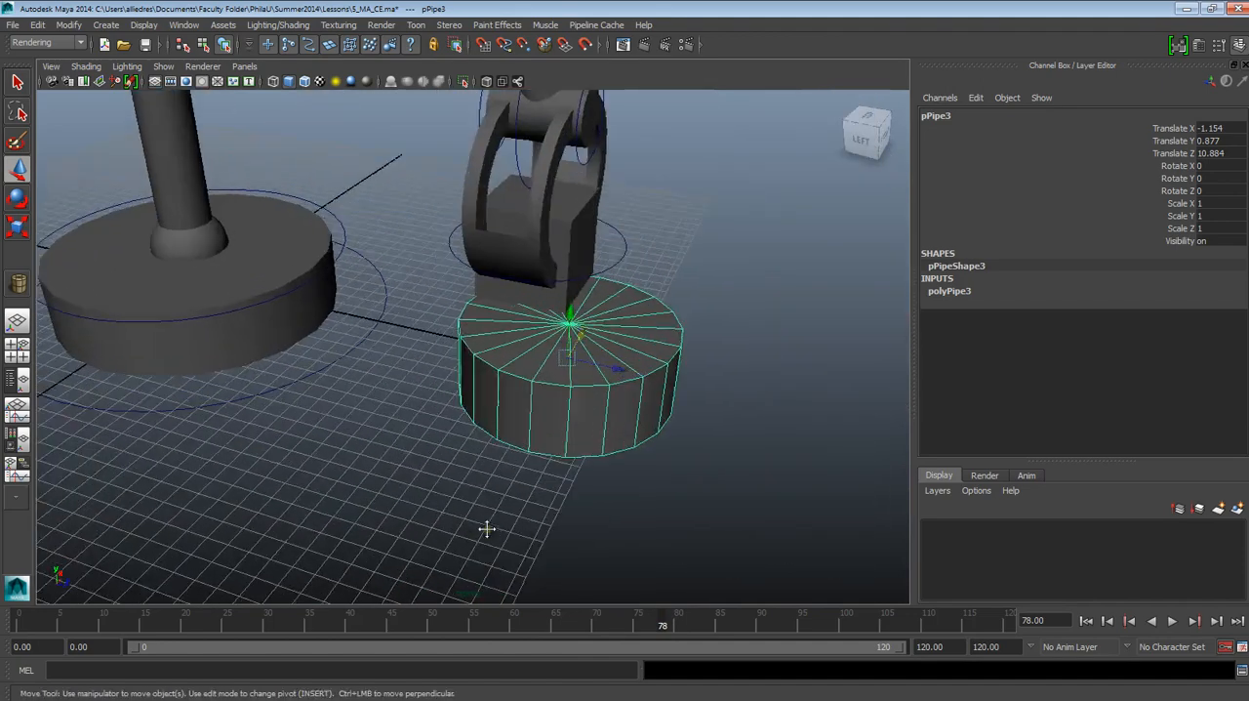
pyautogui.scroll(2, 491, 527)
pyautogui.scroll(-4, 494, 527)
pyautogui.moveTo(661, 626); pyautogui.dragTo(809, 618)
pyautogui.keyDown('alt'); pyautogui.moveTo(471, 454); pyautogui.dragTo(528, 428); pyautogui.keyUp('alt')
pyautogui.moveTo(567, 379)
pyautogui.mouseDown()
pyautogui.moveTo(546, 363)
pyautogui.moveTo(466, 387)
pyautogui.moveTo(559, 395)
pyautogui.mouseUp()
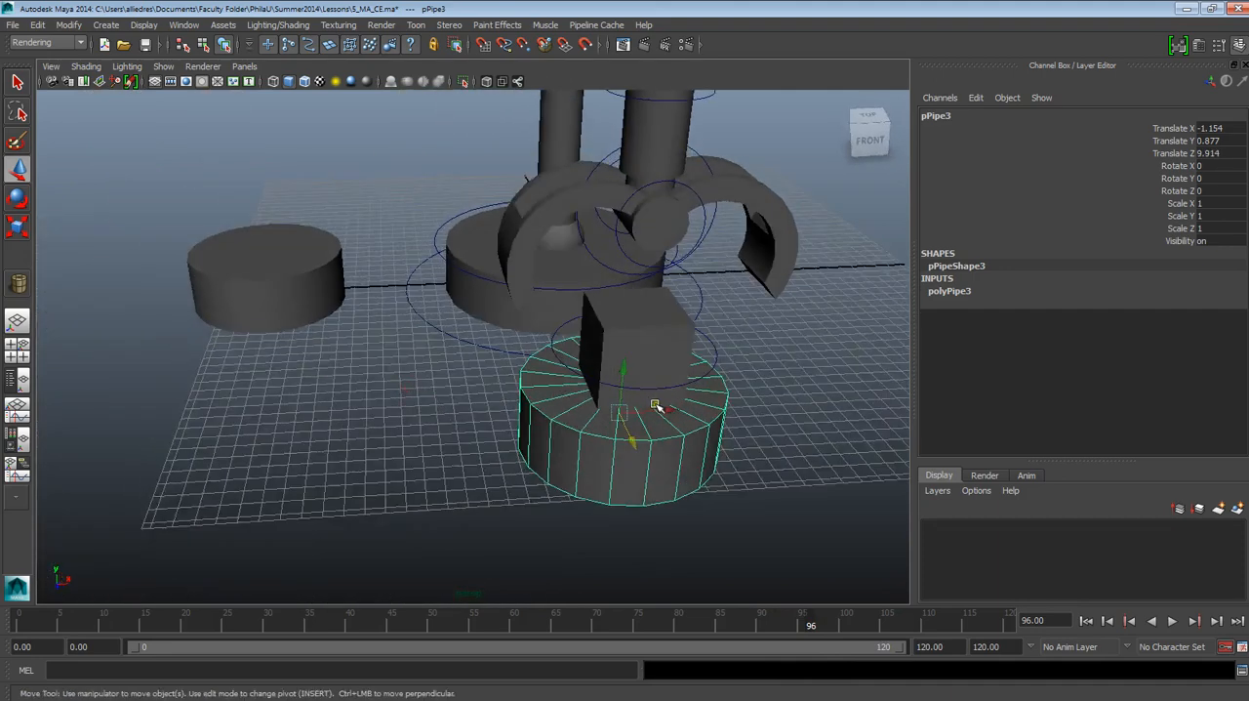
pyautogui.moveTo(655, 406); pyautogui.dragTo(646, 509)
pyautogui.hotkey('ctrl', 'z')
# Step: Select the box's control circle and scrub between the early frames and frame 88 to review its pick-up and drop-off keyframes
pyautogui.moveTo(682, 634); pyautogui.dragTo(153, 611)
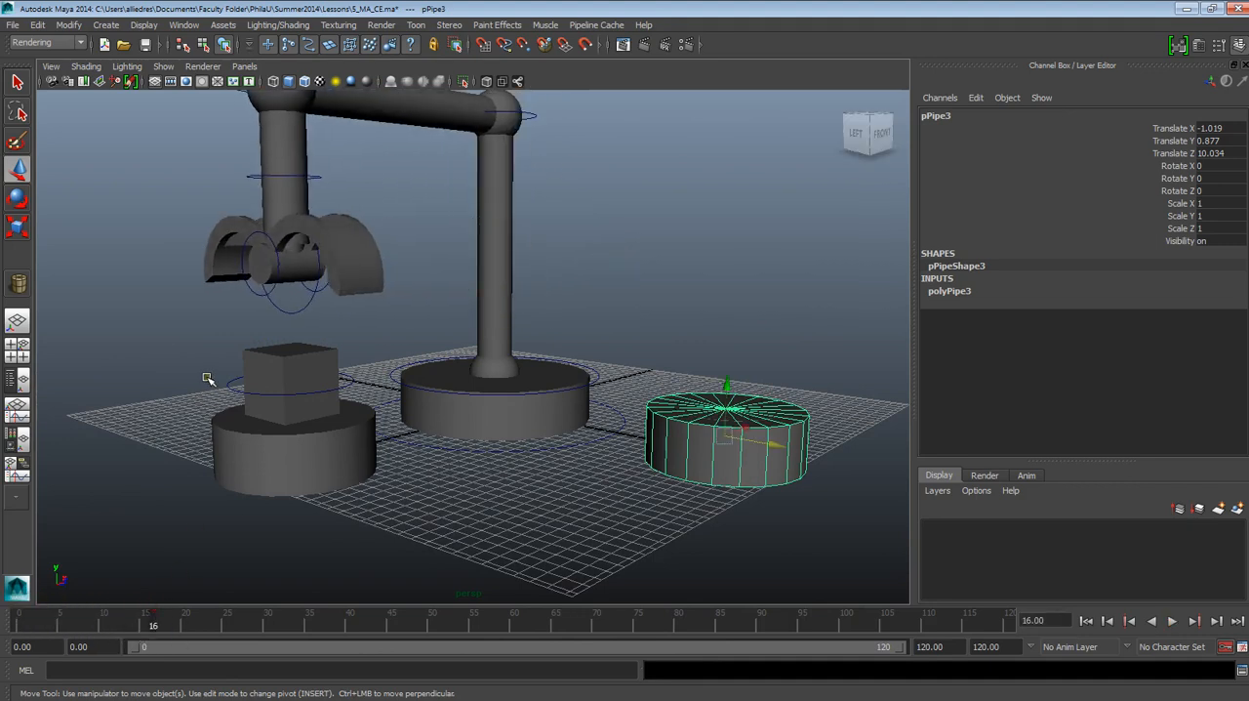
pyautogui.click(447, 479)
pyautogui.click(308, 361)
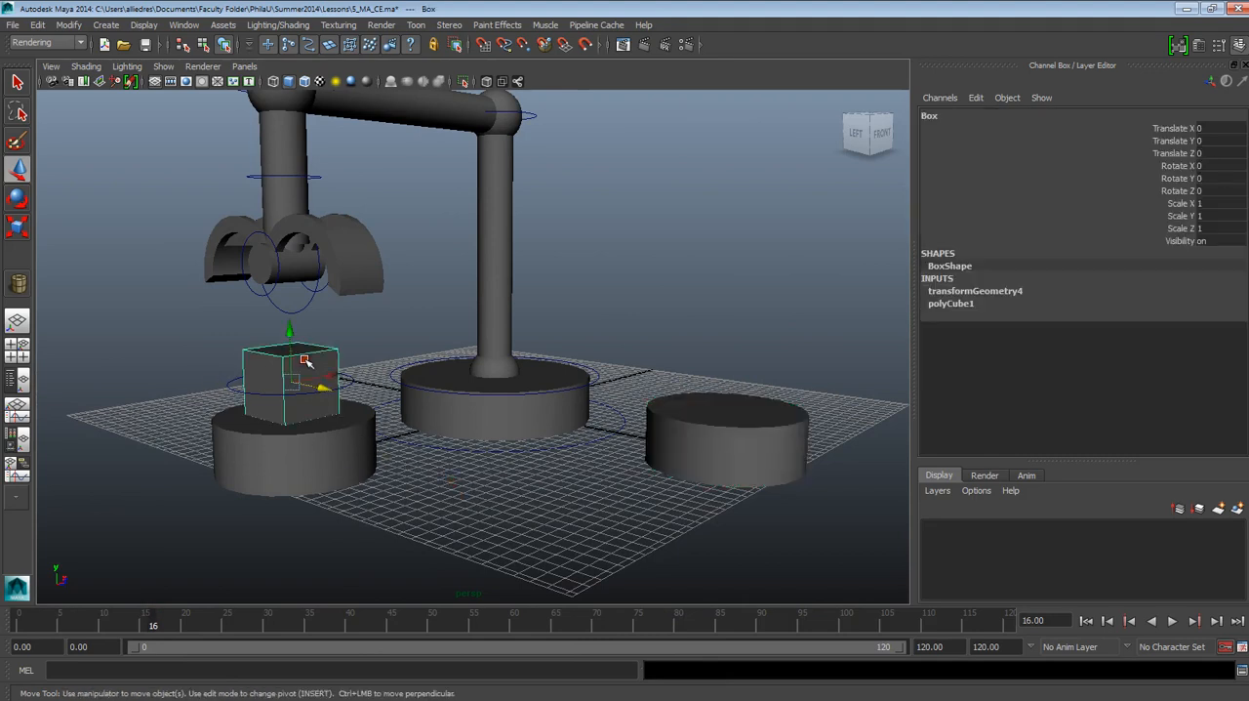
pyautogui.click(349, 387)
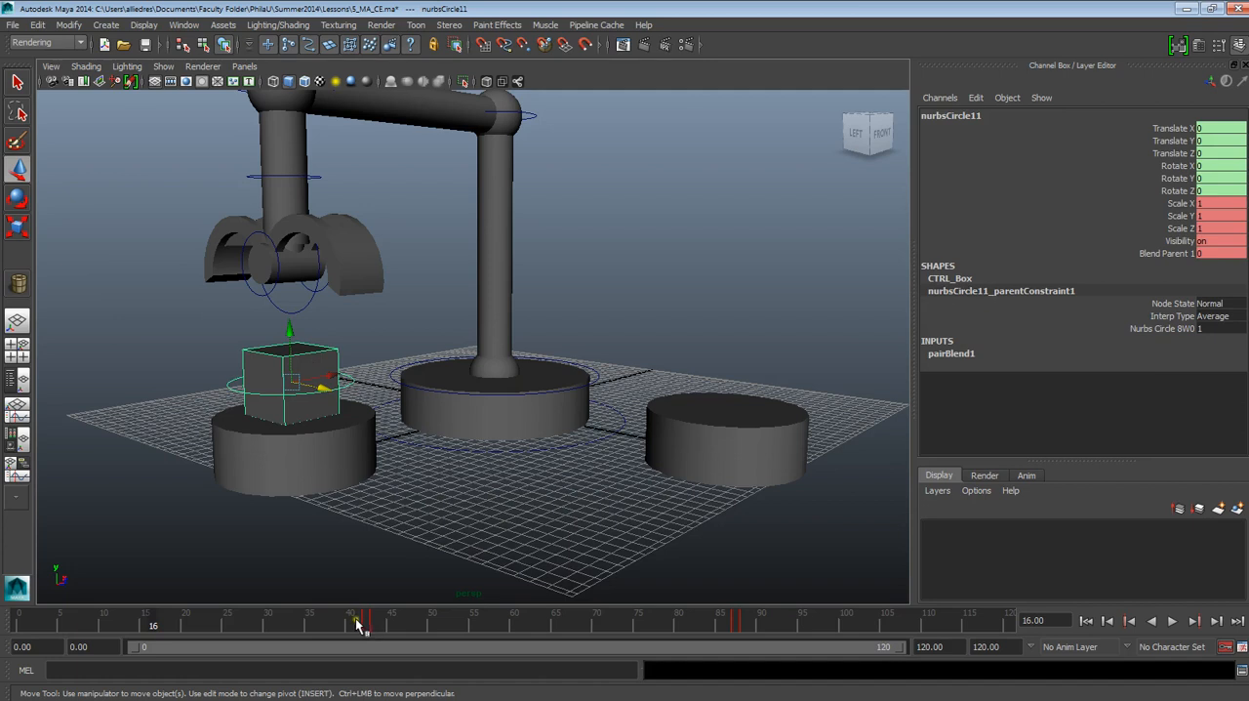
pyautogui.moveTo(359, 627); pyautogui.dragTo(745, 632)
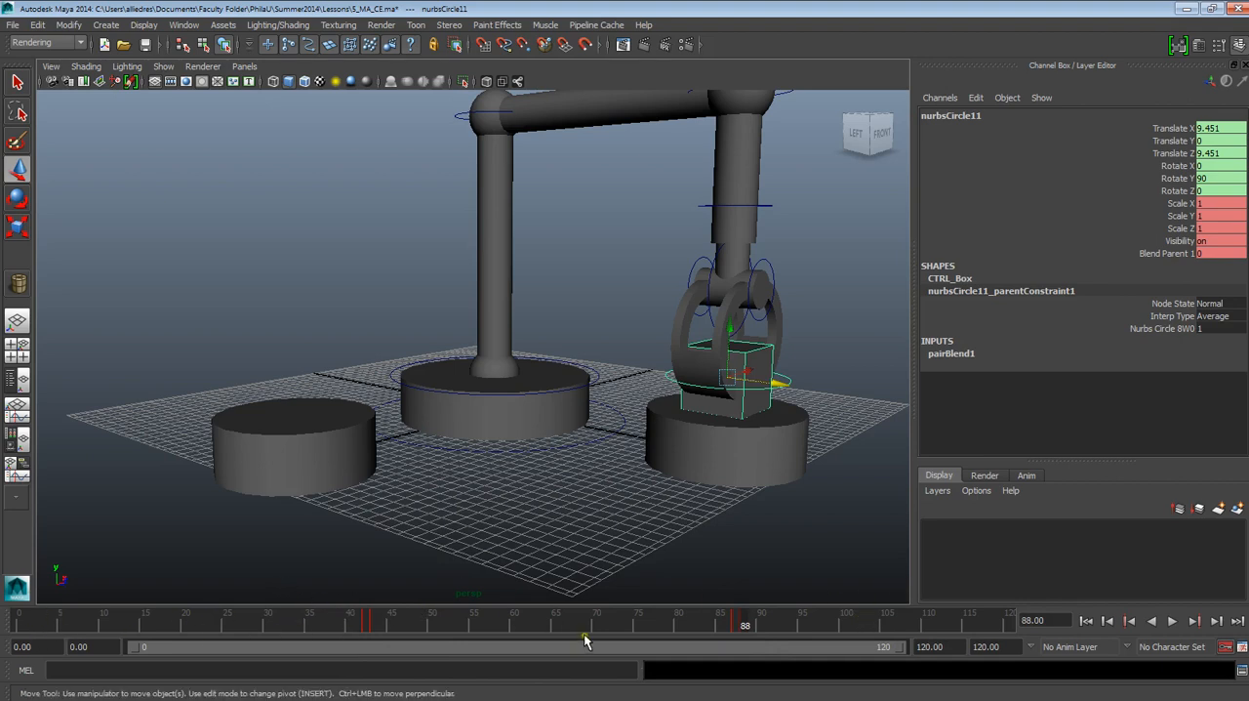
pyautogui.moveTo(686, 630)
pyautogui.mouseDown()
pyautogui.moveTo(770, 639)
pyautogui.moveTo(357, 639)
pyautogui.moveTo(615, 626)
pyautogui.moveTo(366, 629)
pyautogui.mouseUp()
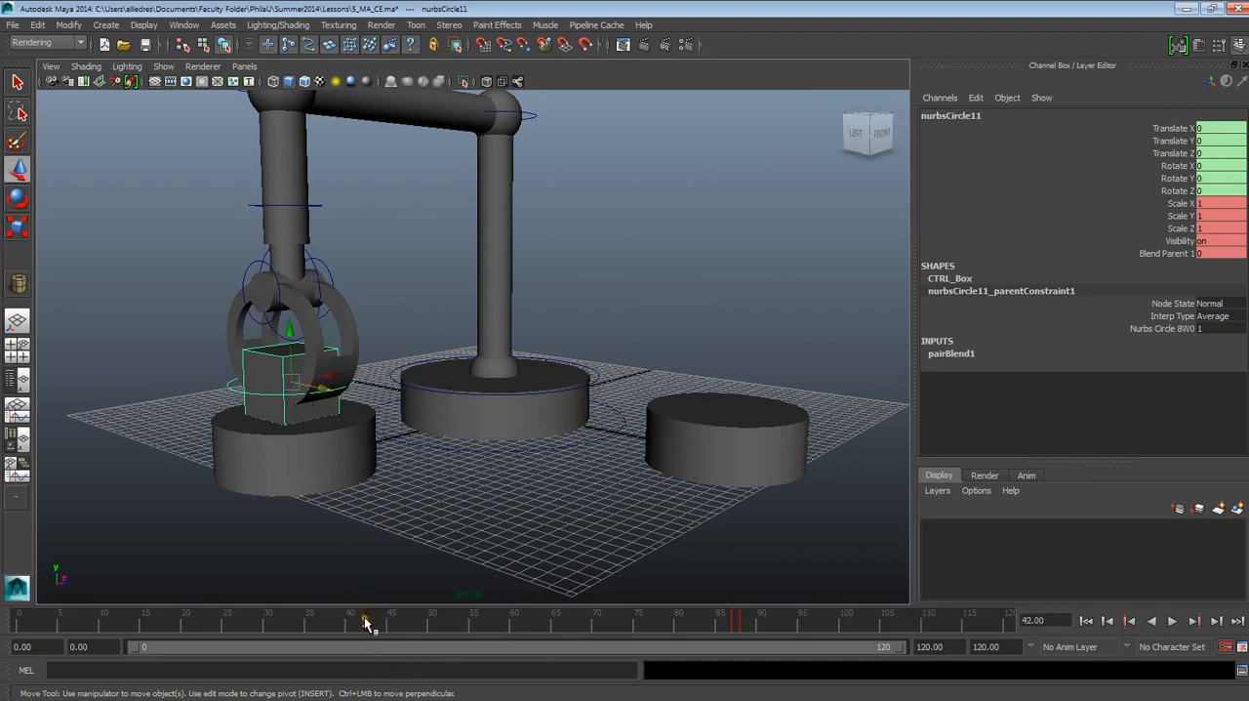
pyautogui.moveTo(375, 629)
pyautogui.mouseDown()
pyautogui.moveTo(111, 627)
pyautogui.moveTo(270, 640)
pyautogui.moveTo(105, 652)
pyautogui.moveTo(78, 647)
pyautogui.moveTo(77, 635)
pyautogui.mouseUp()
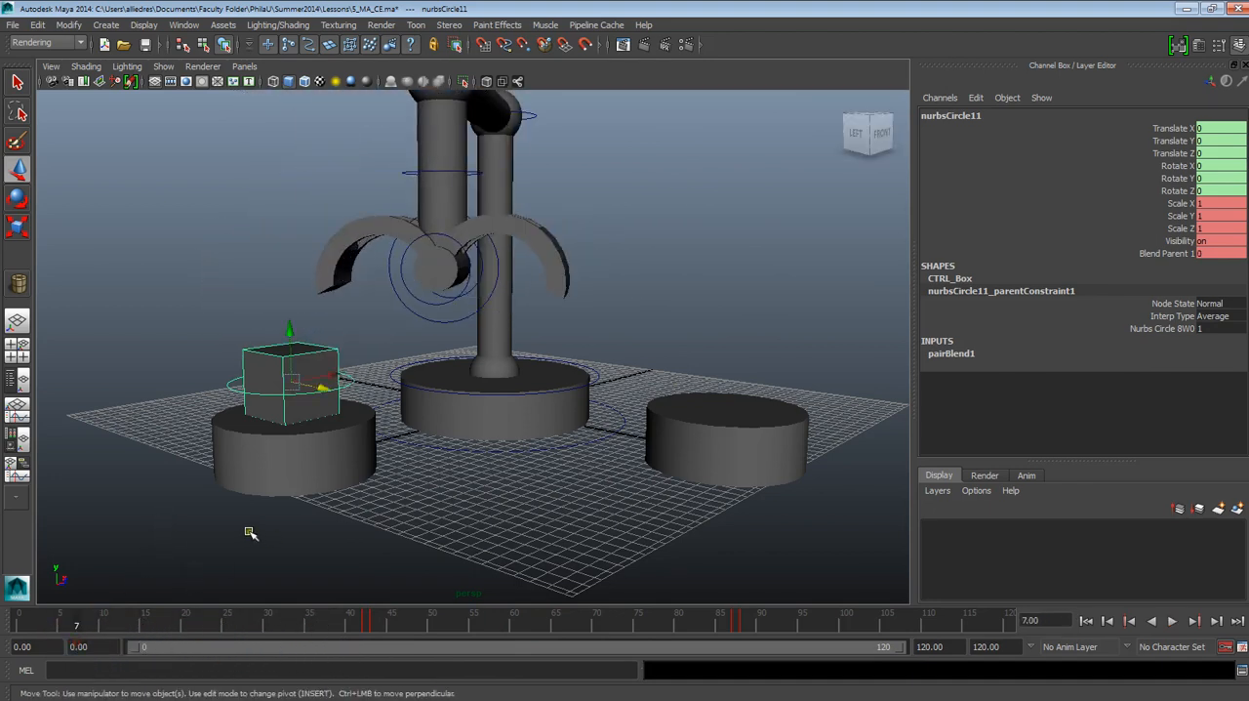
pyautogui.scroll(4, 293, 528)
pyautogui.scroll(-6, 357, 522)
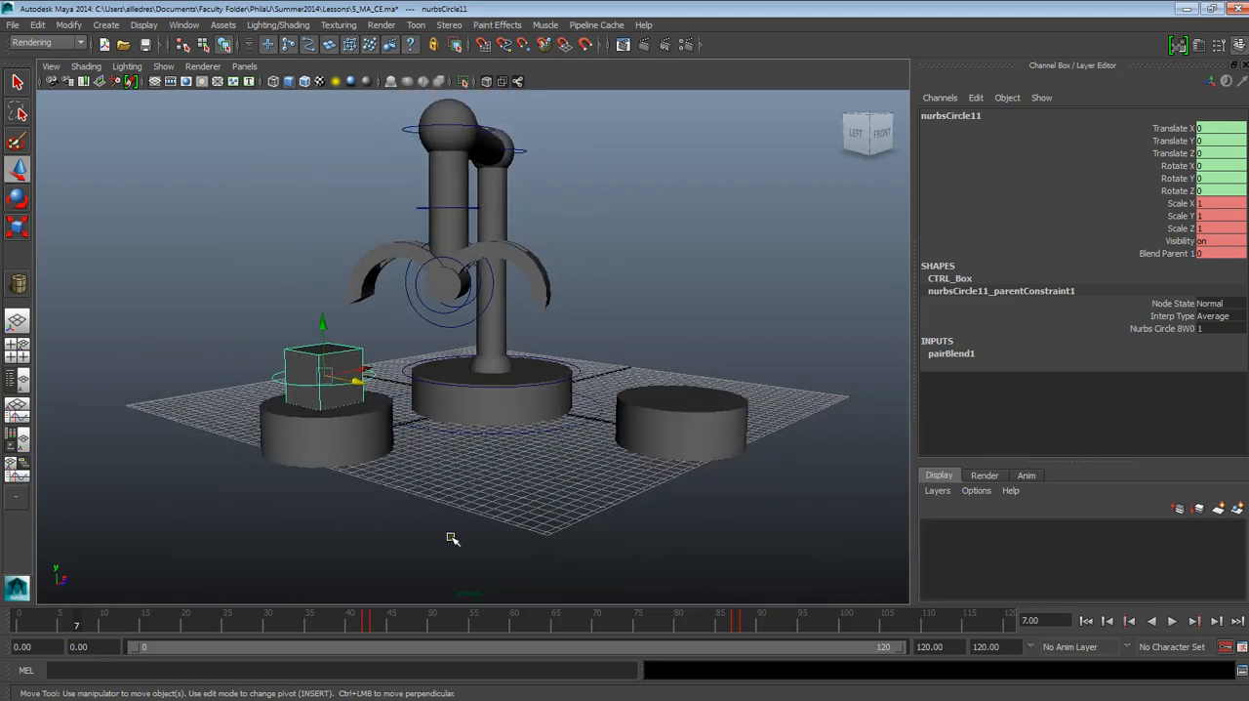
pyautogui.scroll(5, 462, 547)
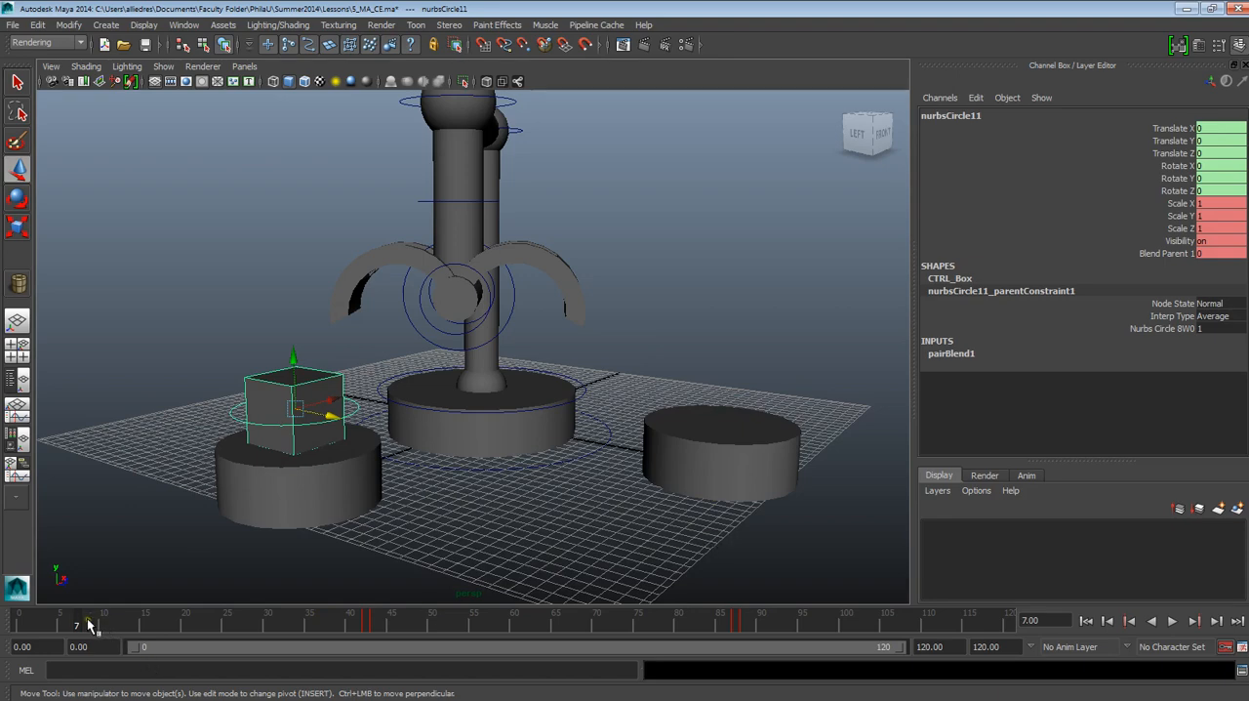
pyautogui.moveTo(89, 624); pyautogui.dragTo(75, 646)
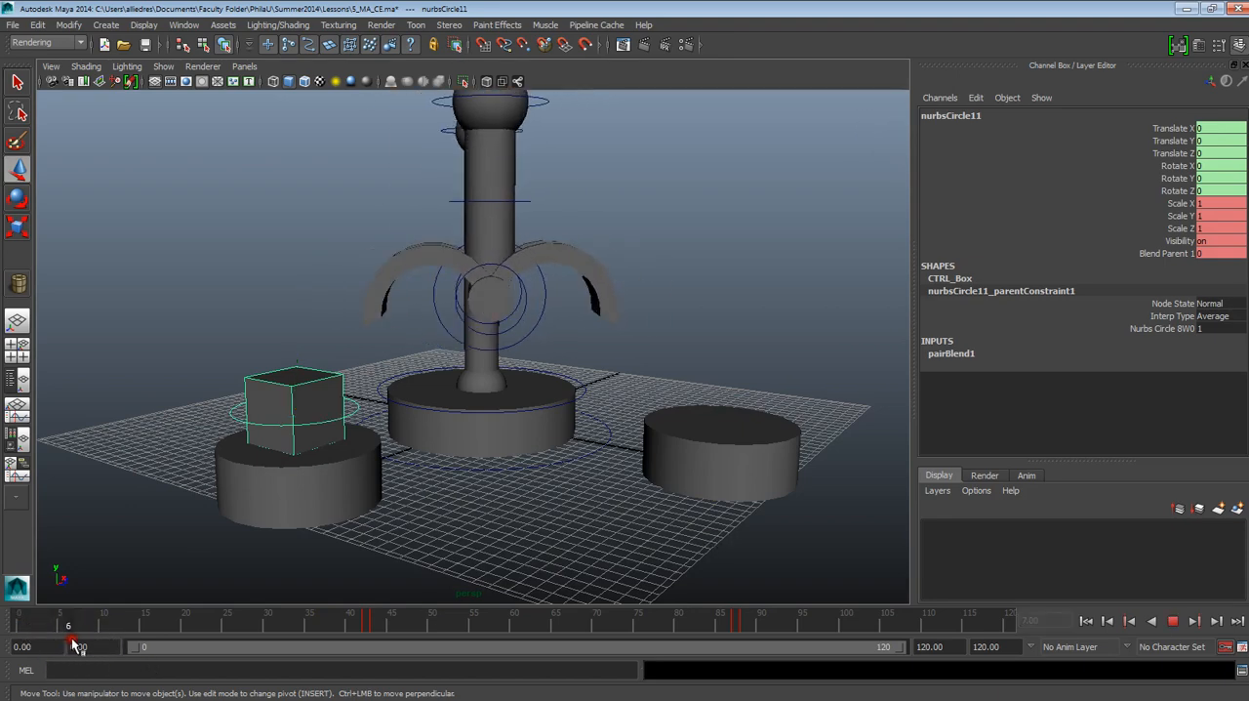
# Step: Go to frame 20 and set a keyframe on the box's control circle at its resting position on the pick-up base
pyautogui.keyDown('alt'); pyautogui.moveTo(355, 480); pyautogui.dragTo(270, 543); pyautogui.keyUp('alt')
pyautogui.moveTo(115, 625); pyautogui.dragTo(185, 647)
pyautogui.keyDown('alt'); pyautogui.moveTo(378, 426); pyautogui.dragTo(412, 438); pyautogui.keyUp('alt')
pyautogui.scroll(5, 413, 438)
pyautogui.keyDown('alt'); pyautogui.moveTo(413, 435); pyautogui.dragTo(488, 434, button='middle'); pyautogui.keyUp('alt')
pyautogui.click(262, 373)
pyautogui.click(270, 366)
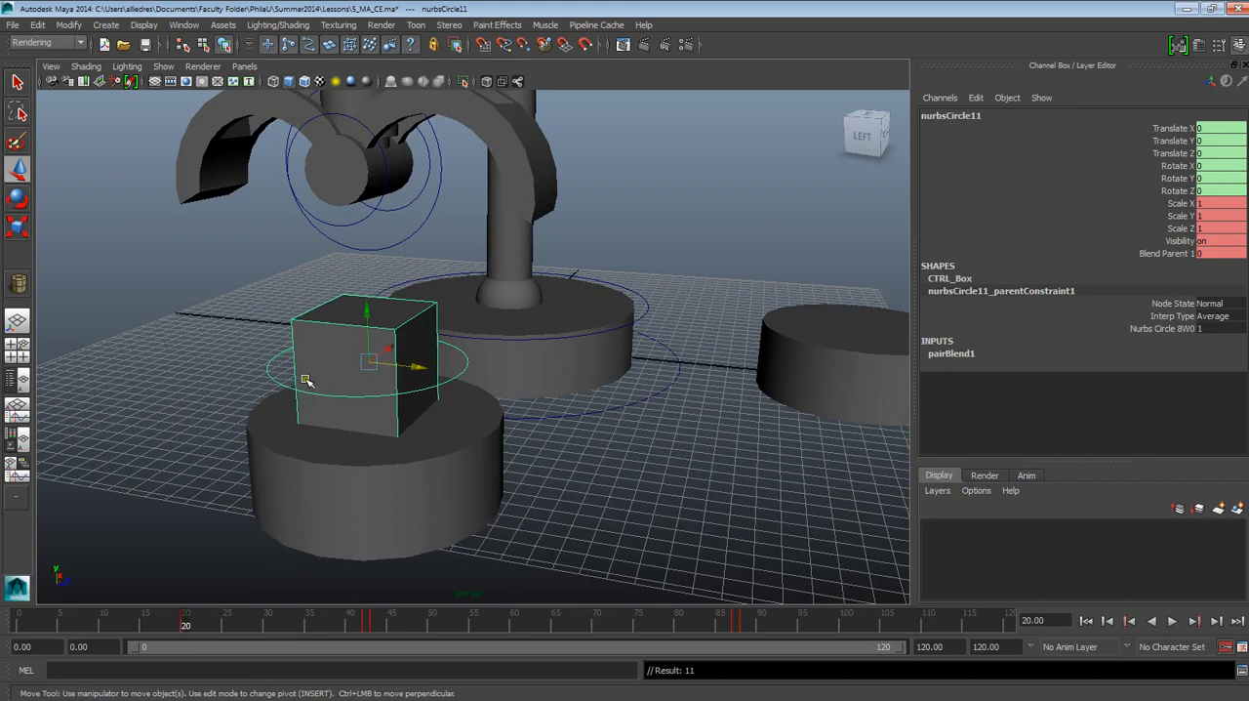
# Step: At frame 10, lower the box beneath the pick-up base to about -3.885 in Translate Y and key its position
pyautogui.moveTo(189, 626); pyautogui.dragTo(104, 632)
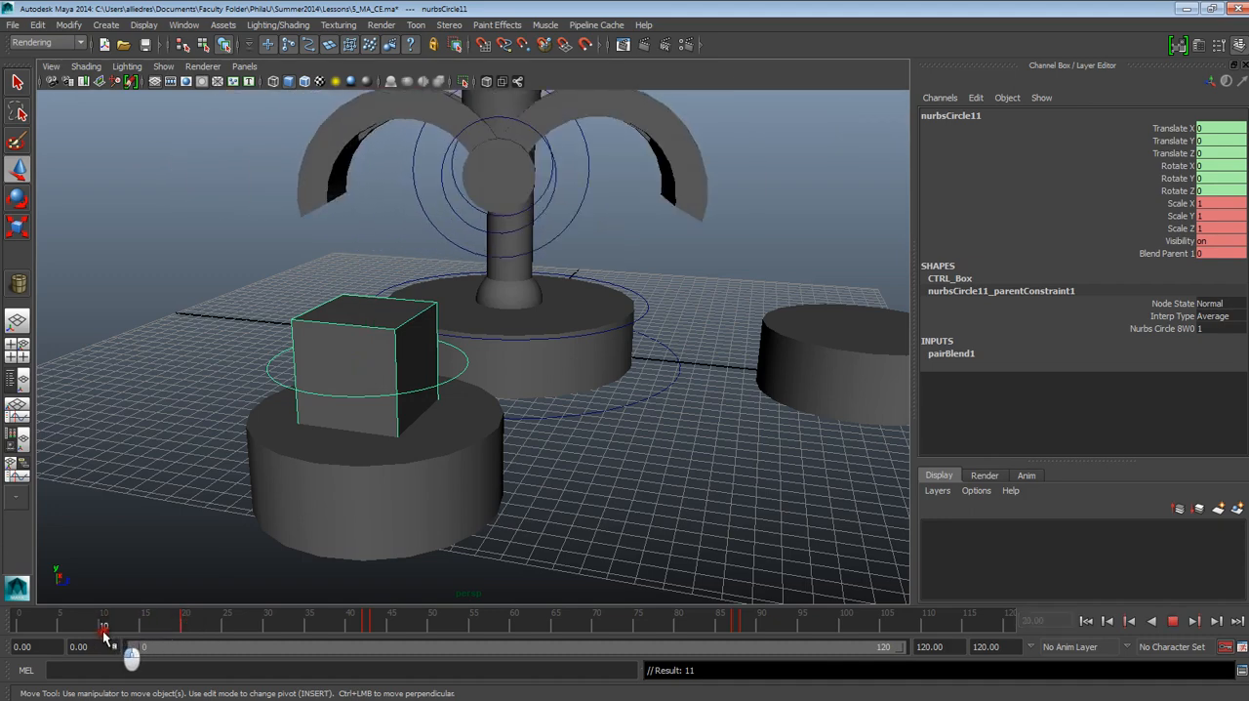
pyautogui.keyDown('alt'); pyautogui.moveTo(408, 434); pyautogui.dragTo(390, 420); pyautogui.keyUp('alt')
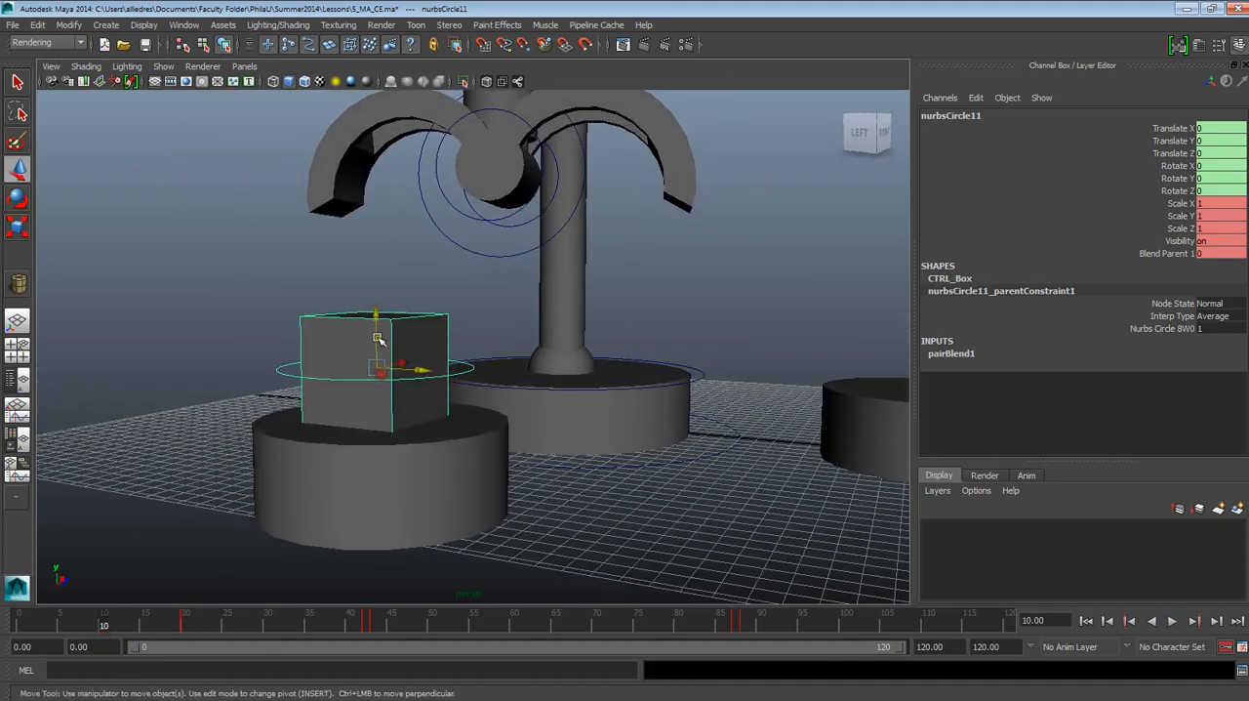
pyautogui.moveTo(378, 340); pyautogui.dragTo(438, 534)
pyautogui.click(368, 564)
pyautogui.click(461, 505)
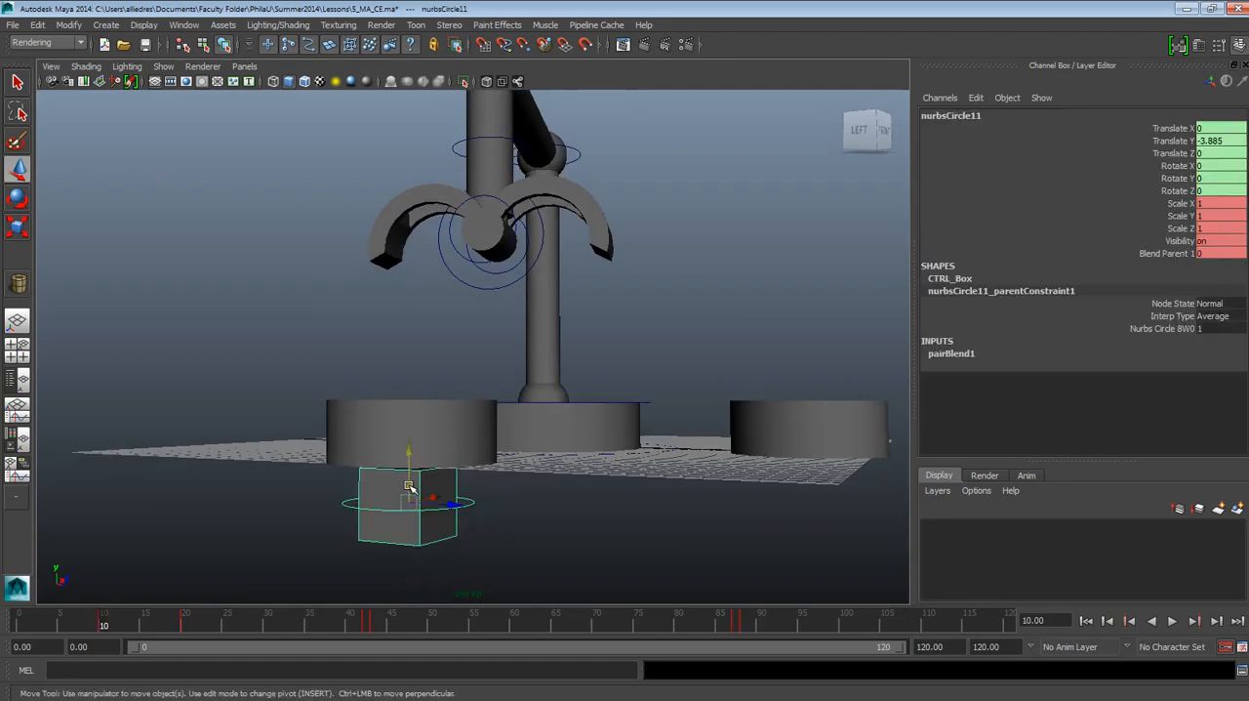
pyautogui.moveTo(409, 486); pyautogui.dragTo(438, 533)
pyautogui.scroll(2, 415, 486)
pyautogui.keyDown('alt'); pyautogui.moveTo(441, 528); pyautogui.dragTo(323, 520, button='middle'); pyautogui.keyUp('alt')
pyautogui.keyDown('alt'); pyautogui.moveTo(558, 483); pyautogui.dragTo(532, 521, button='middle'); pyautogui.keyUp('alt')
pyautogui.keyDown('alt'); pyautogui.moveTo(536, 520); pyautogui.dragTo(436, 555); pyautogui.keyUp('alt')
pyautogui.scroll(-3, 502, 503)
# Step: At frame 95, lower the box beneath the drop-off base to about -4.084 in Translate Y and set a keyframe
pyautogui.moveTo(102, 624); pyautogui.dragTo(779, 633)
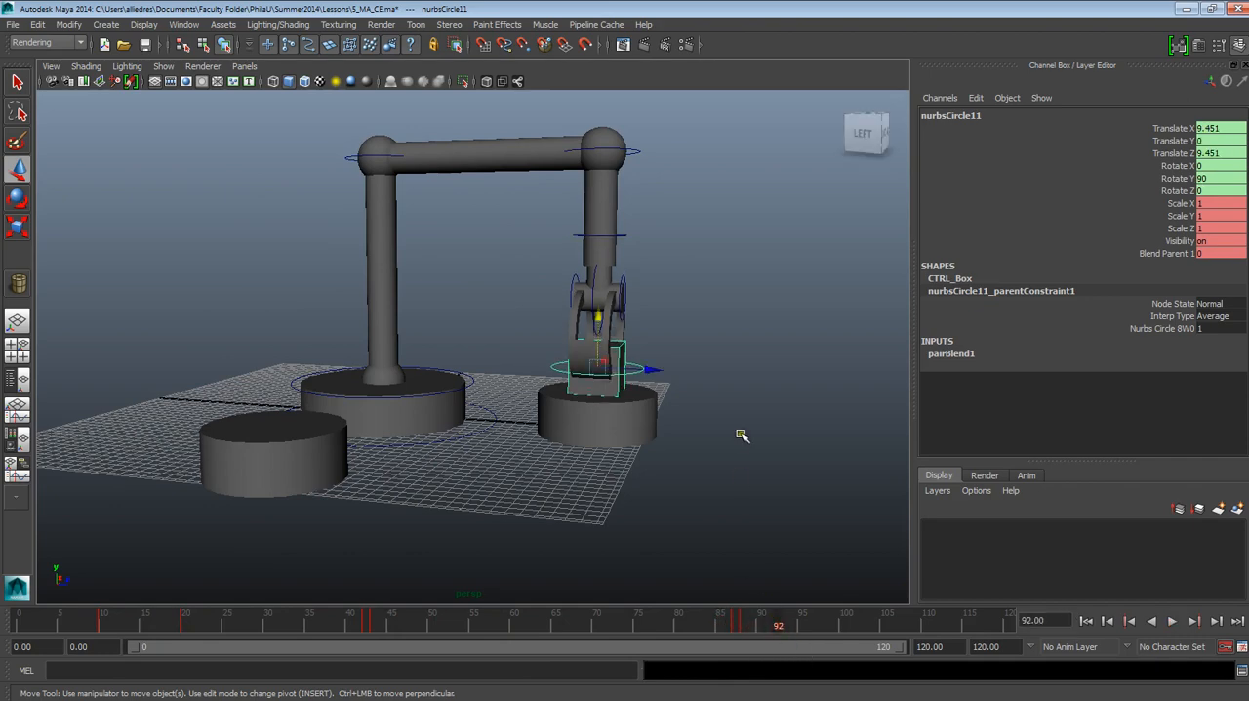
pyautogui.scroll(2, 742, 435)
pyautogui.keyDown('alt'); pyautogui.moveTo(743, 435); pyautogui.dragTo(631, 444); pyautogui.keyUp('alt')
pyautogui.keyDown('alt'); pyautogui.moveTo(819, 475); pyautogui.dragTo(633, 452, button='middle'); pyautogui.keyUp('alt')
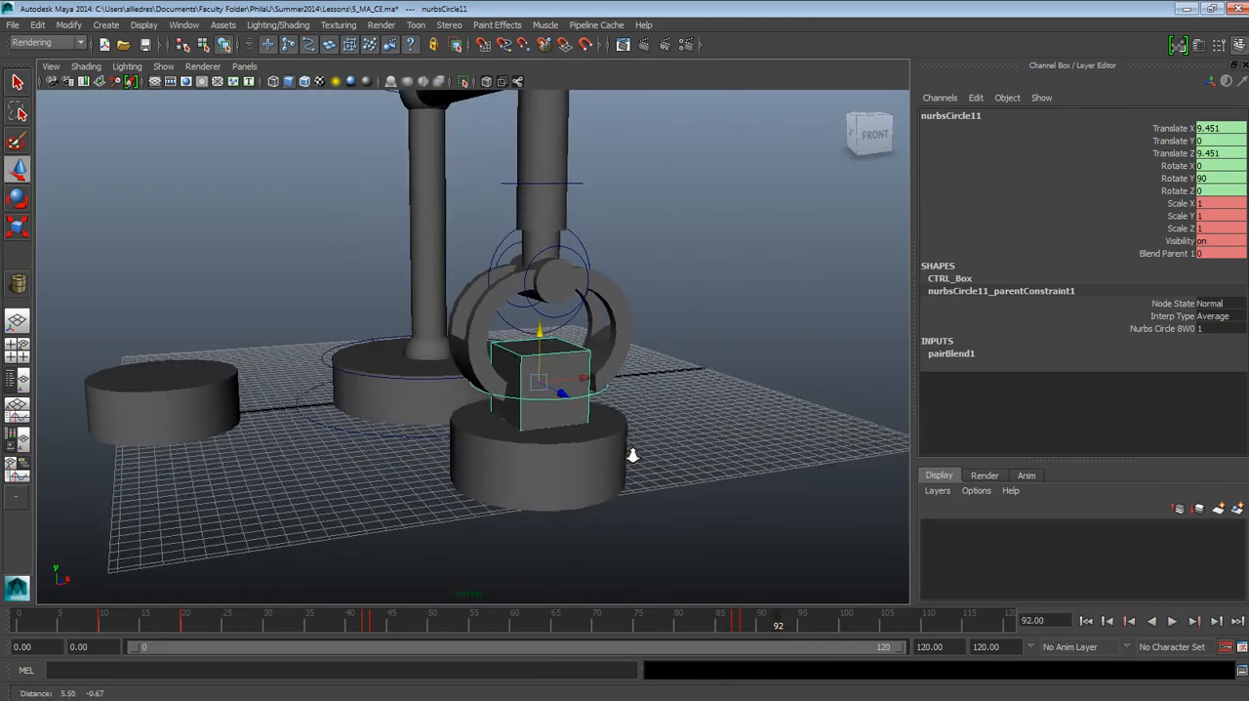
pyautogui.scroll(3, 649, 471)
pyautogui.keyDown('alt'); pyautogui.moveTo(641, 495); pyautogui.dragTo(594, 476); pyautogui.keyUp('alt')
pyautogui.scroll(-3, 664, 496)
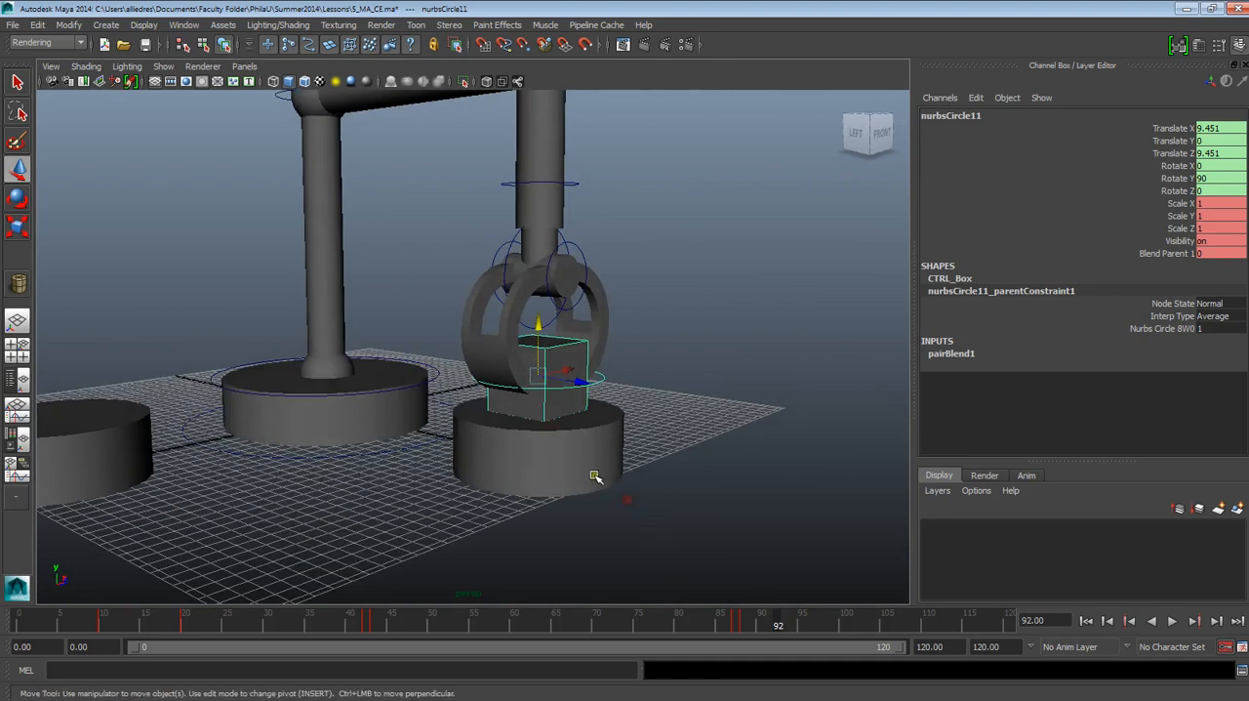
pyautogui.hotkey('alt', 'v')
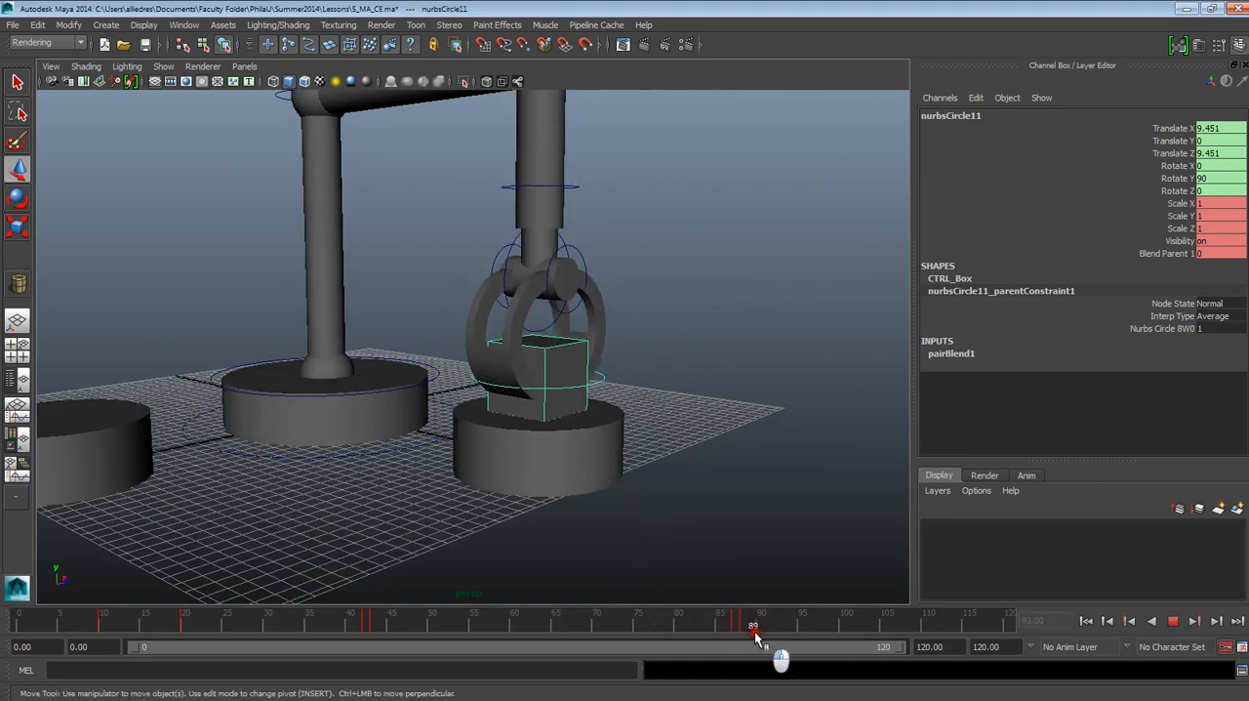
pyautogui.moveTo(761, 637); pyautogui.dragTo(787, 624)
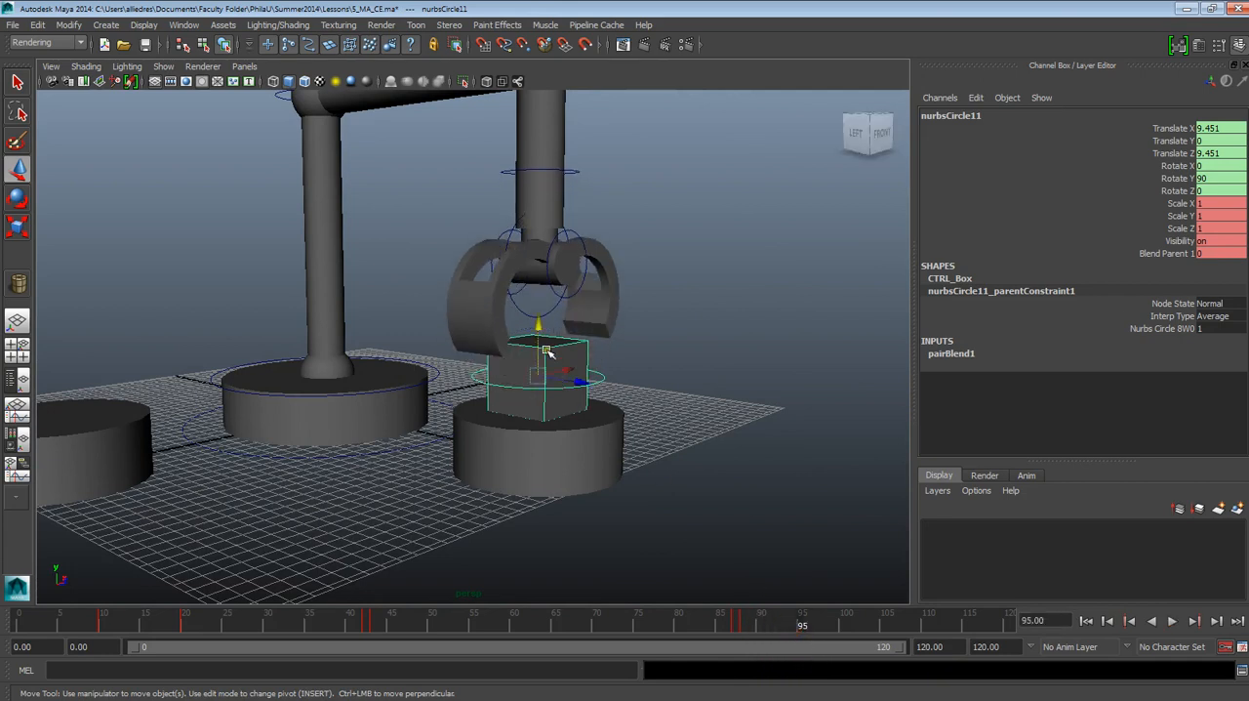
pyautogui.moveTo(540, 348); pyautogui.dragTo(549, 489)
pyautogui.press('s')
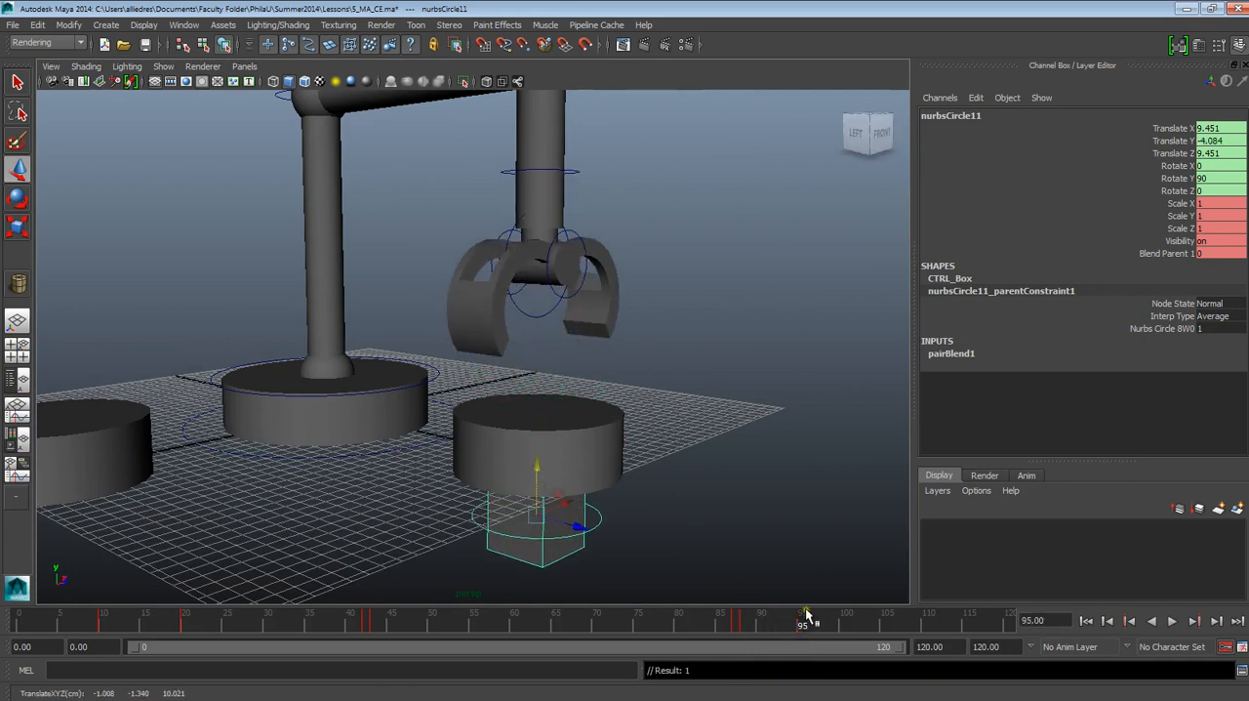
# Step: Scrub back to frame 83 and examine the gripper holding the box above the drop-off base
pyautogui.moveTo(800, 619); pyautogui.dragTo(704, 623)
pyautogui.scroll(-3, 667, 520)
pyautogui.scroll(2, 547, 509)
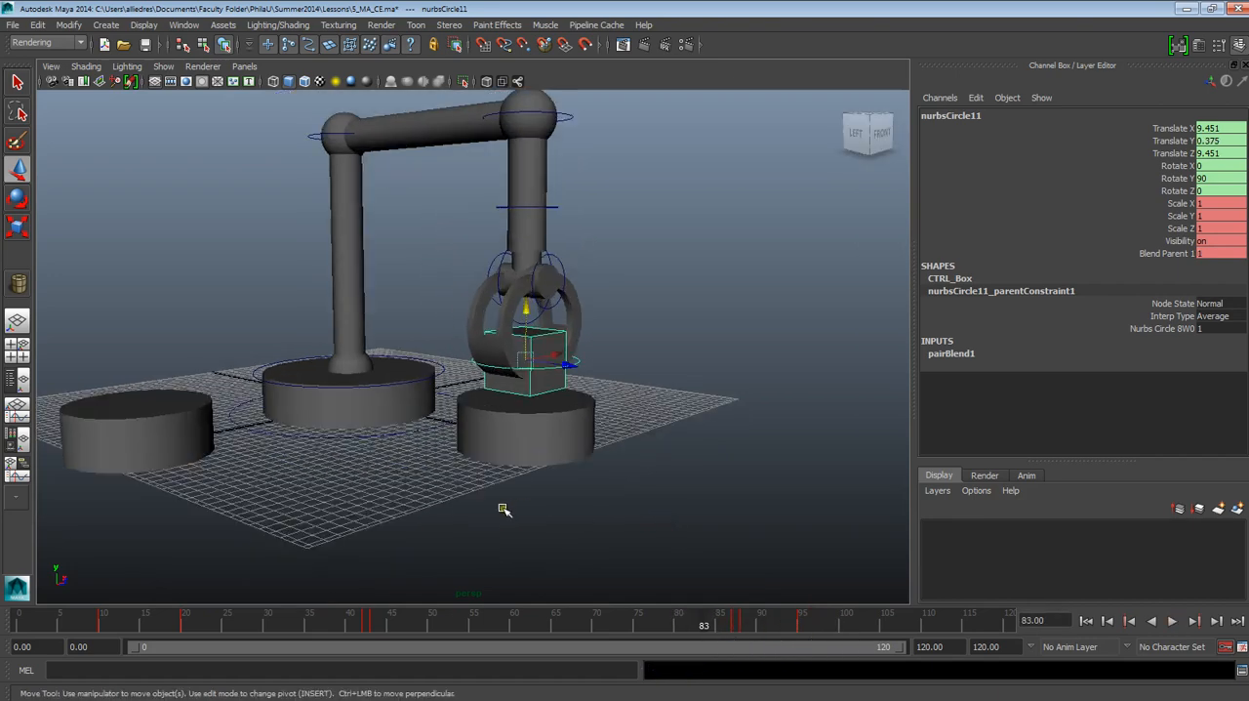
pyautogui.keyDown('alt'); pyautogui.moveTo(505, 507); pyautogui.dragTo(655, 517, button='middle'); pyautogui.keyUp('alt')
pyautogui.scroll(2, 706, 518)
pyautogui.scroll(-2, 656, 518)
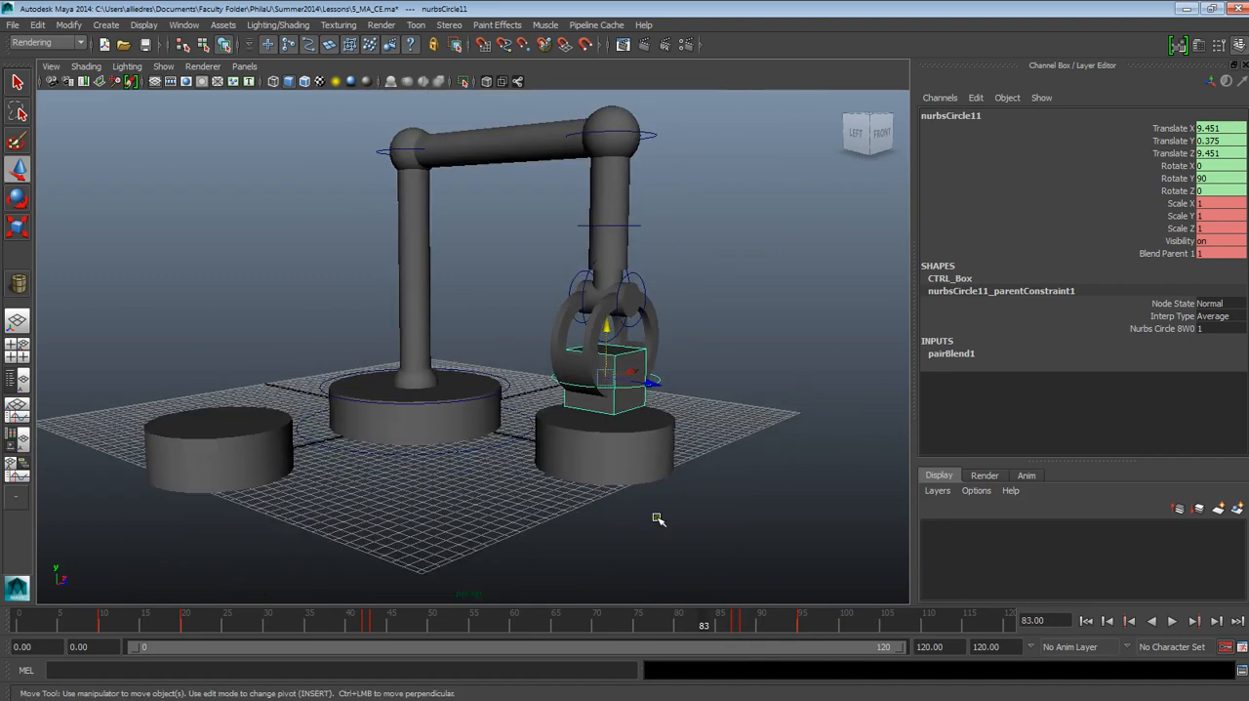
pyautogui.keyDown('alt'); pyautogui.moveTo(529, 513); pyautogui.dragTo(475, 433); pyautogui.keyUp('alt')
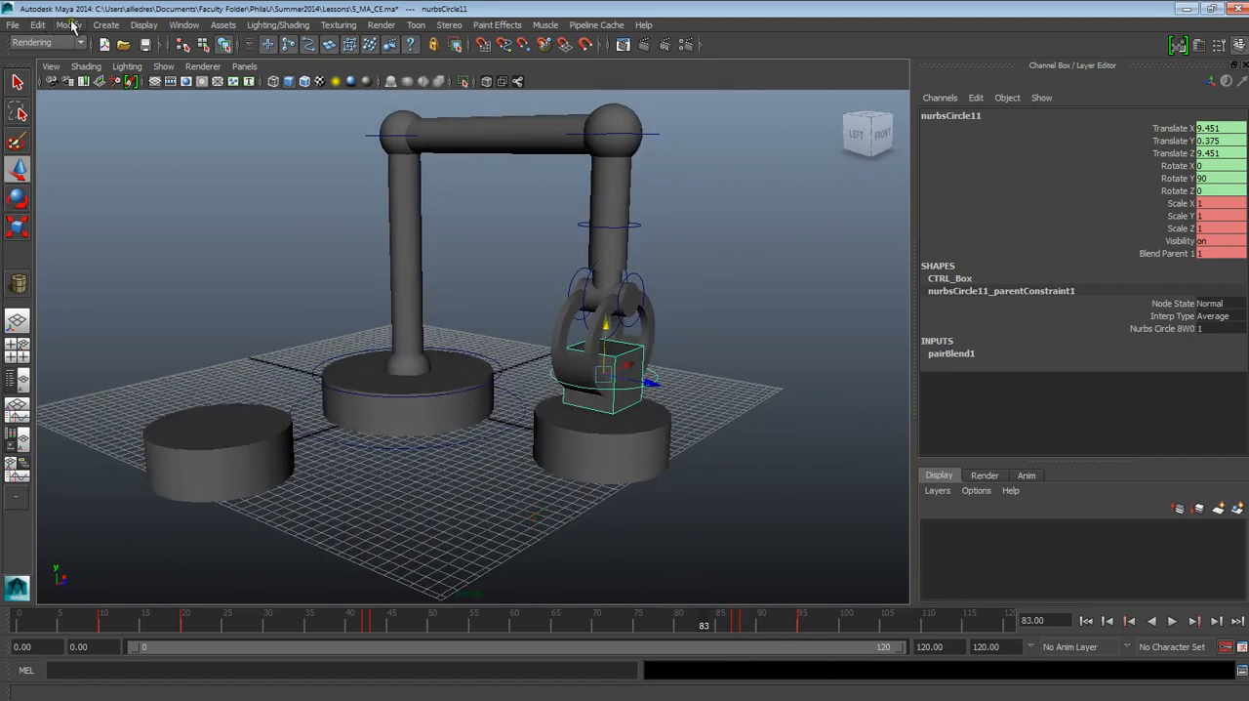
# Step: Create a large polygon plane as the floor under the robot arm and move it to 0.93 in Translate X
pyautogui.click(106, 25)
pyautogui.moveTo(157, 68)
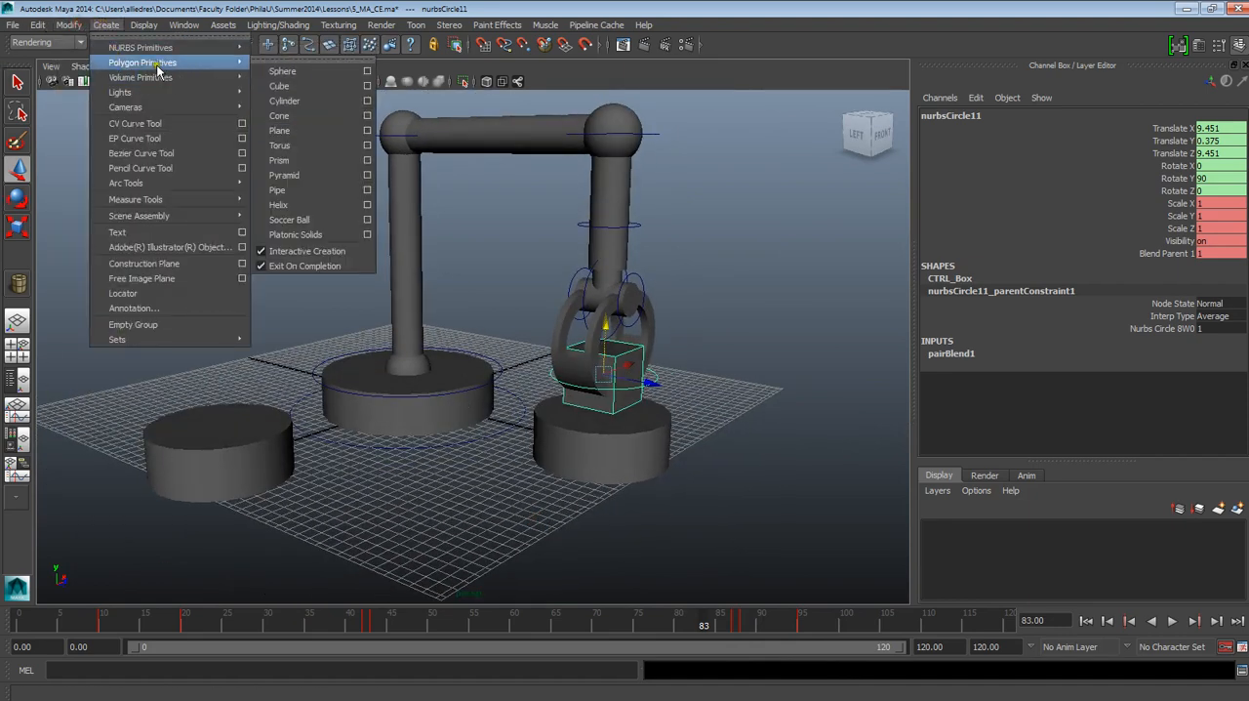
pyautogui.click(279, 130)
pyautogui.scroll(-5, 98, 362)
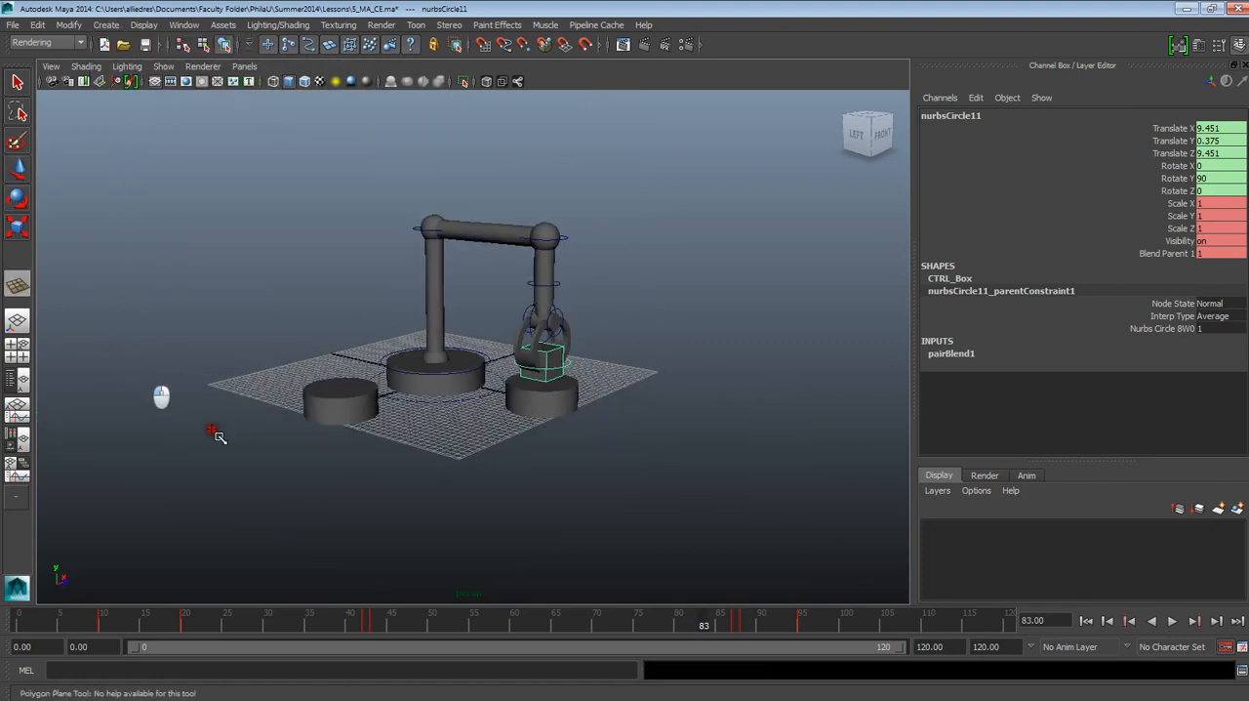
pyautogui.moveTo(122, 352)
pyautogui.mouseDown()
pyautogui.moveTo(673, 438)
pyautogui.moveTo(817, 357)
pyautogui.mouseUp()
pyautogui.press('w')
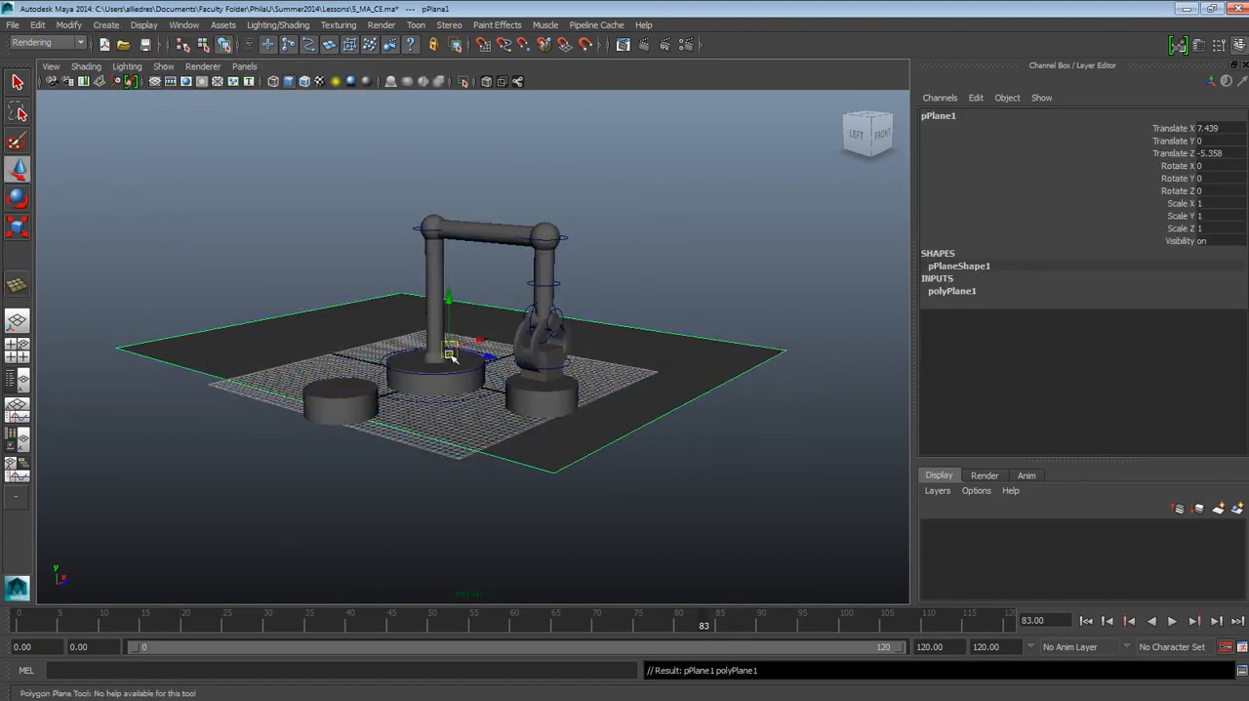
pyautogui.moveTo(472, 344); pyautogui.dragTo(424, 363)
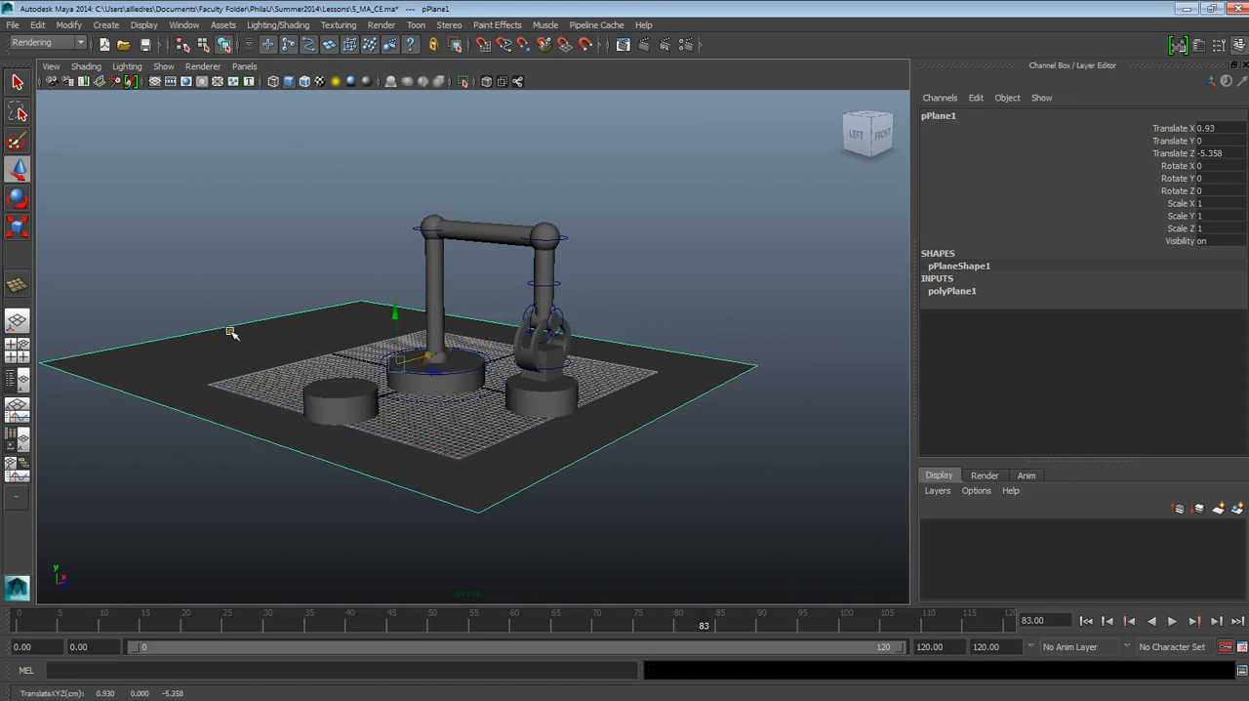
pyautogui.moveTo(238, 321); pyautogui.dragTo(234, 294, button='right')
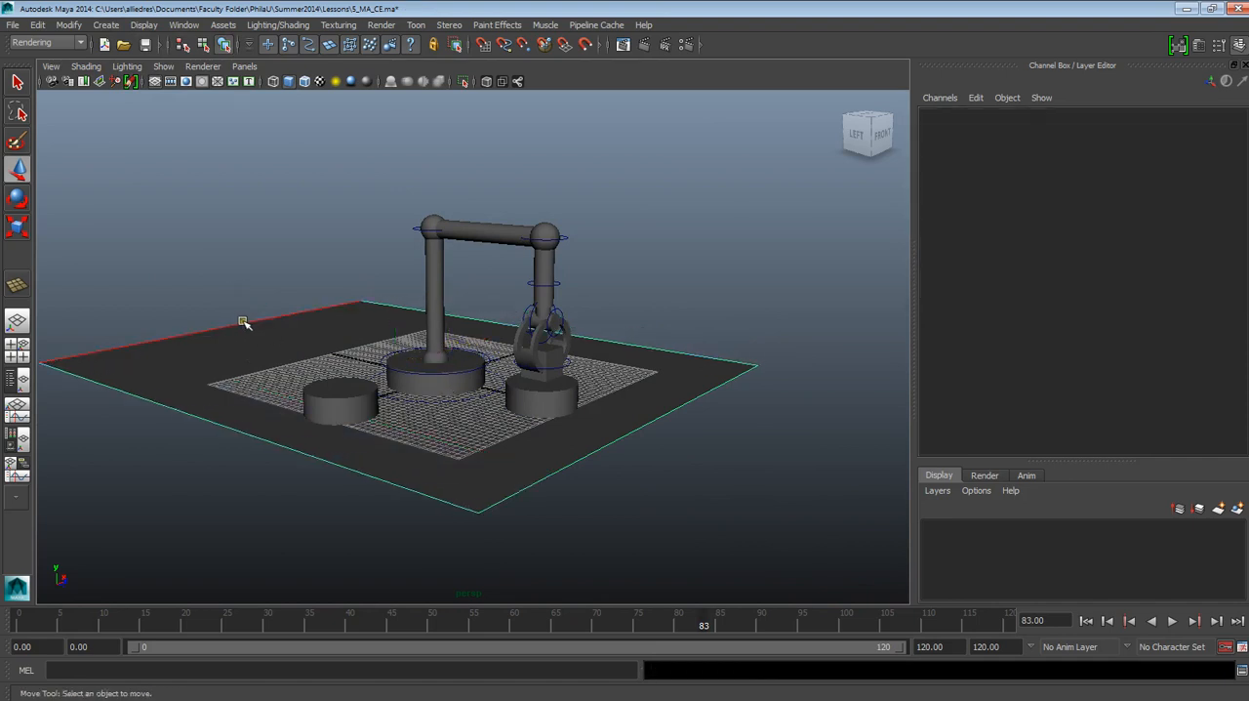
pyautogui.click(245, 323)
pyautogui.moveTo(261, 335); pyautogui.dragTo(304, 347)
pyautogui.keyDown('alt'); pyautogui.moveTo(342, 365); pyautogui.dragTo(760, 395, button='right'); pyautogui.keyUp('alt')
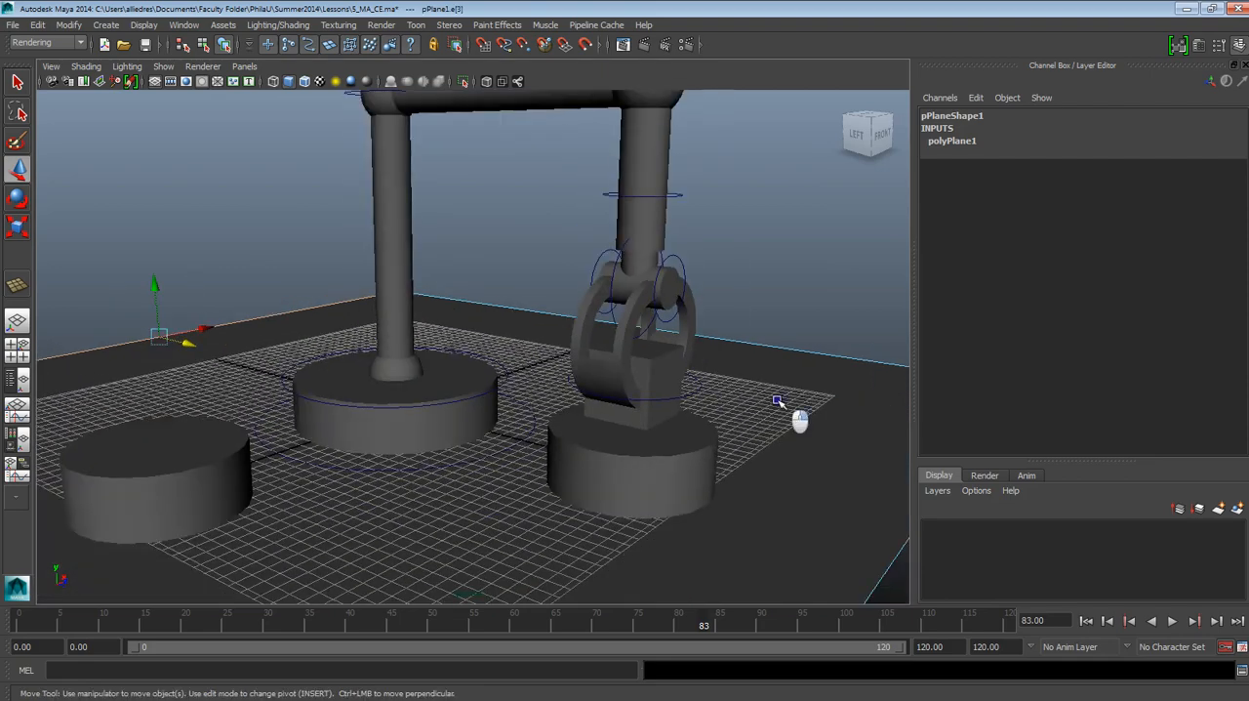
pyautogui.click(817, 315)
pyautogui.click(785, 432)
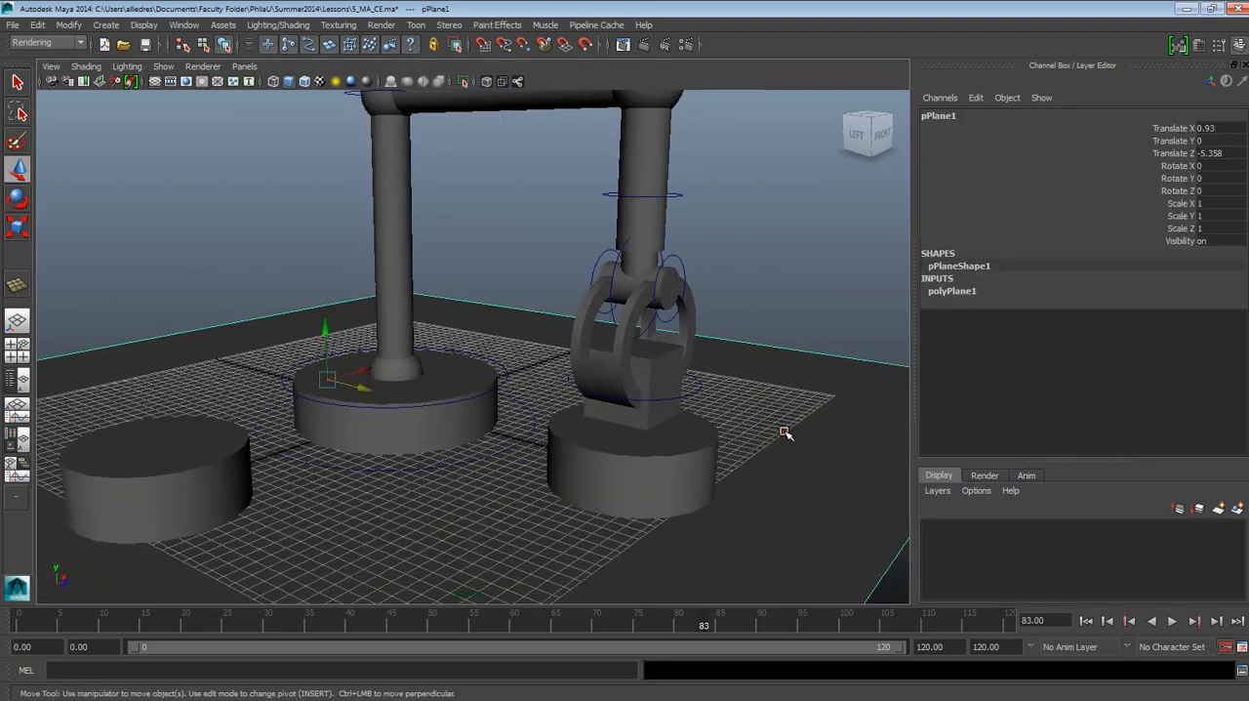
# Step: Select the two adjacent edges of the floor plane behind the robot arm
pyautogui.scroll(-5, 786, 432)
pyautogui.moveTo(581, 426)
pyautogui.keyDown('alt'); pyautogui.mouseDown()
pyautogui.moveTo(733, 466)
pyautogui.moveTo(572, 438)
pyautogui.moveTo(590, 445)
pyautogui.mouseUp(); pyautogui.keyUp('alt')
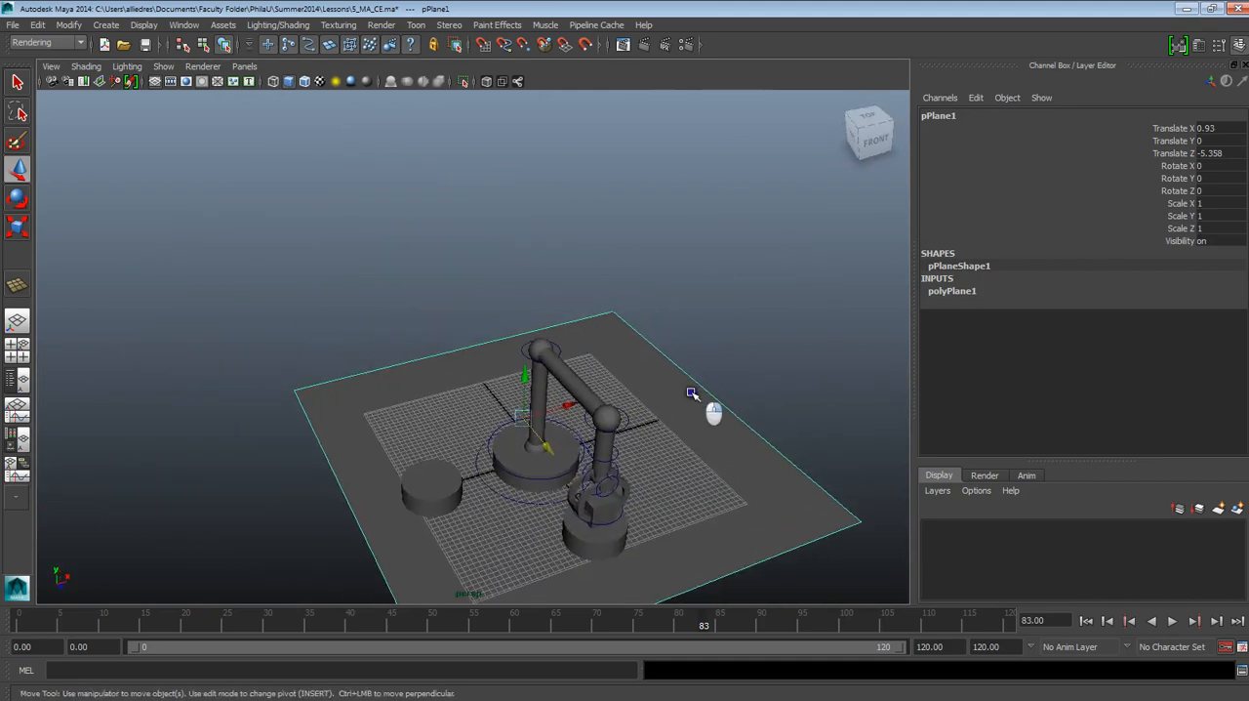
pyautogui.click(542, 332)
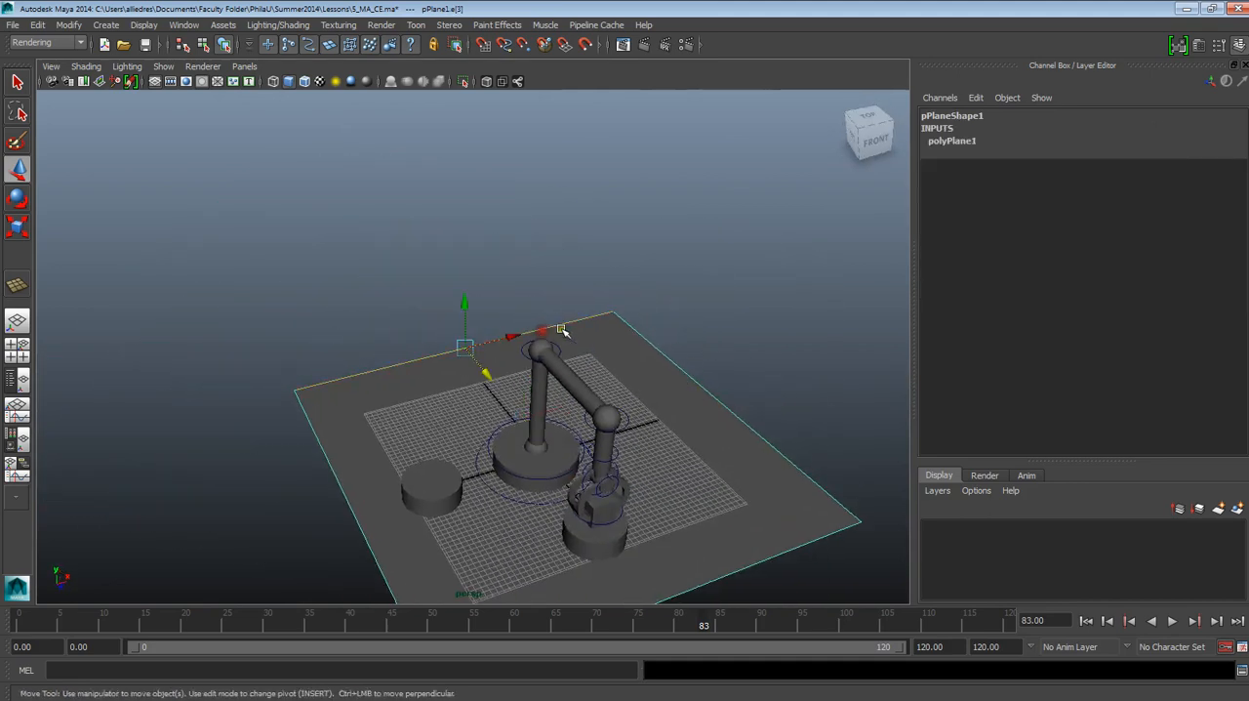
pyautogui.keyDown('shift'); pyautogui.click(680, 370); pyautogui.keyUp('shift')
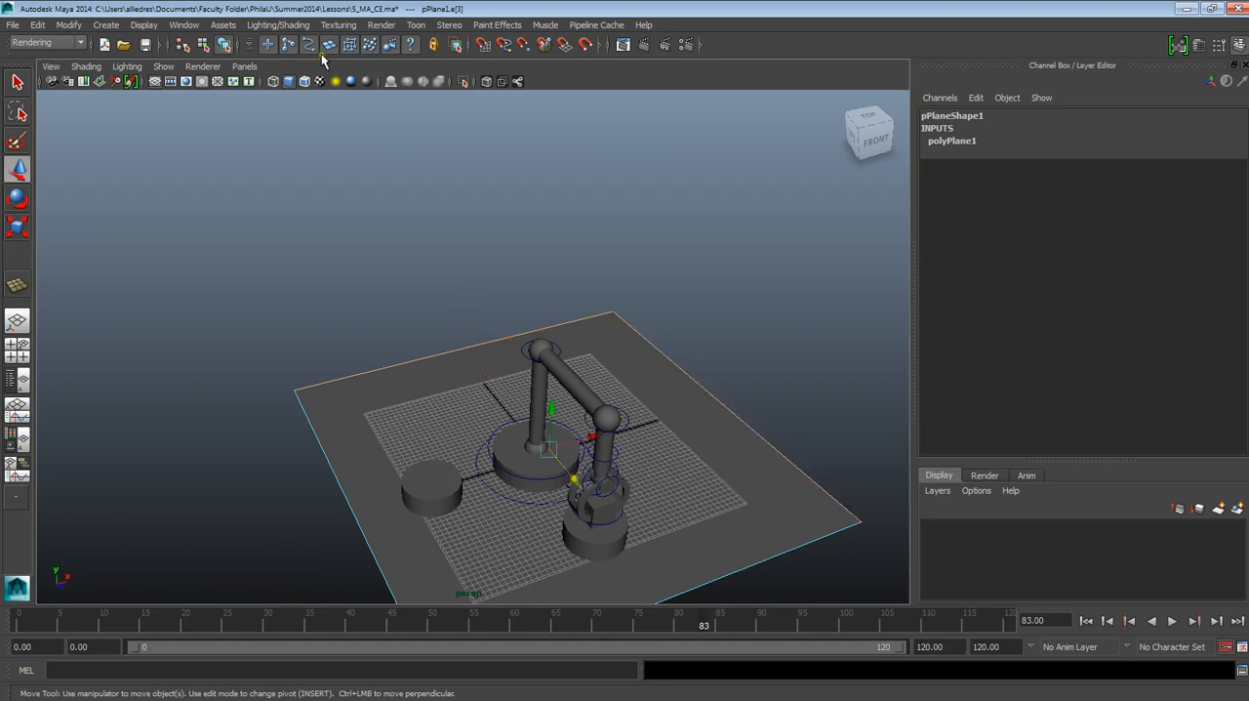
# Step: Extrude the two selected floor edges upward by about 24.647 to form walls behind the robot arm
pyautogui.click(337, 24)
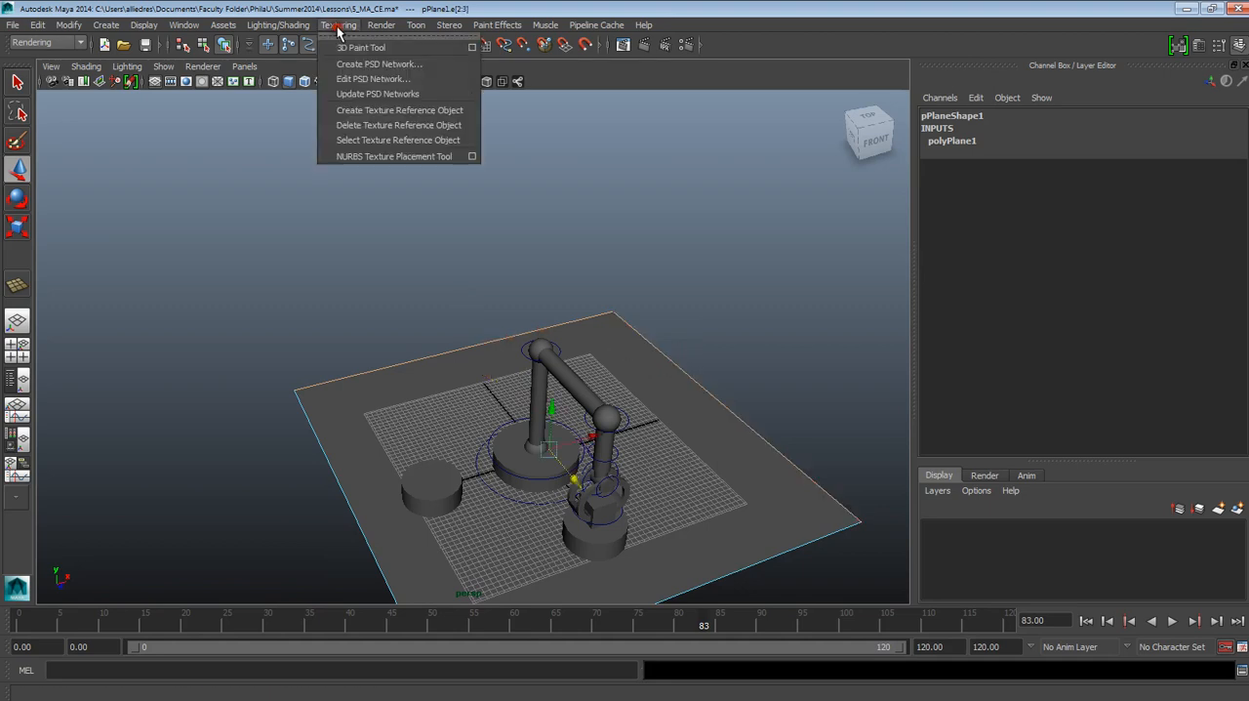
pyautogui.click(47, 42)
pyautogui.click(41, 60)
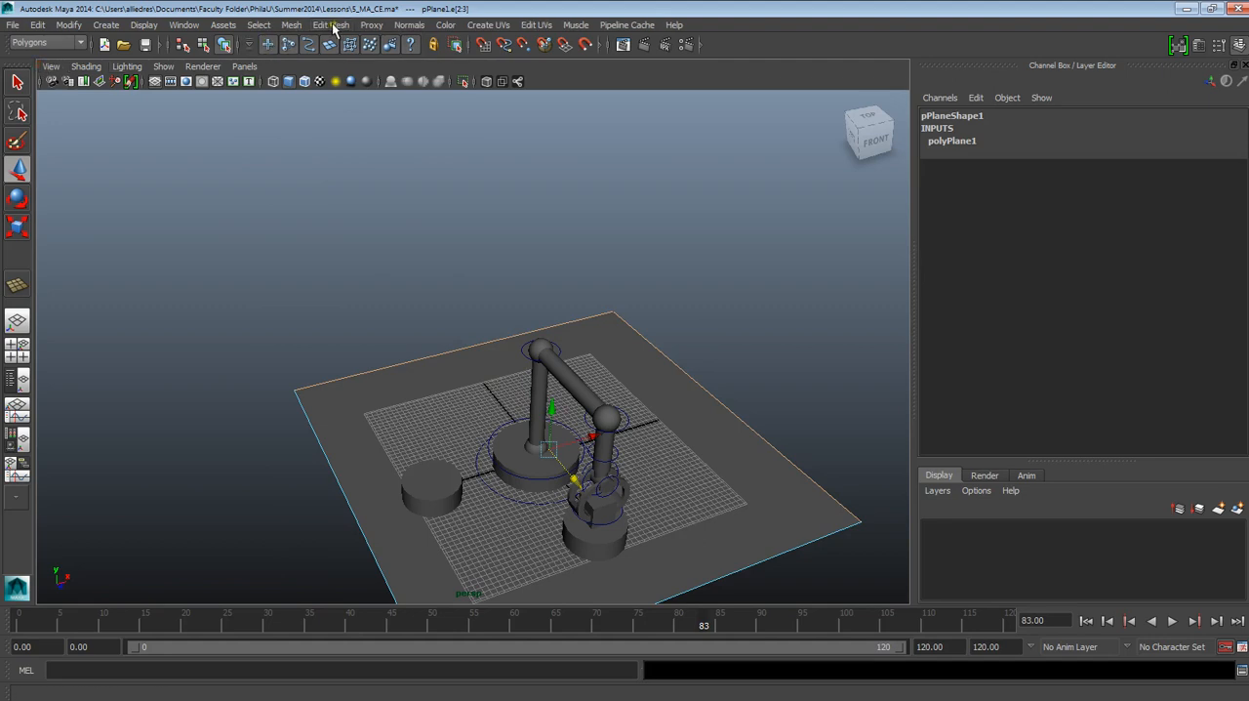
pyautogui.click(338, 24)
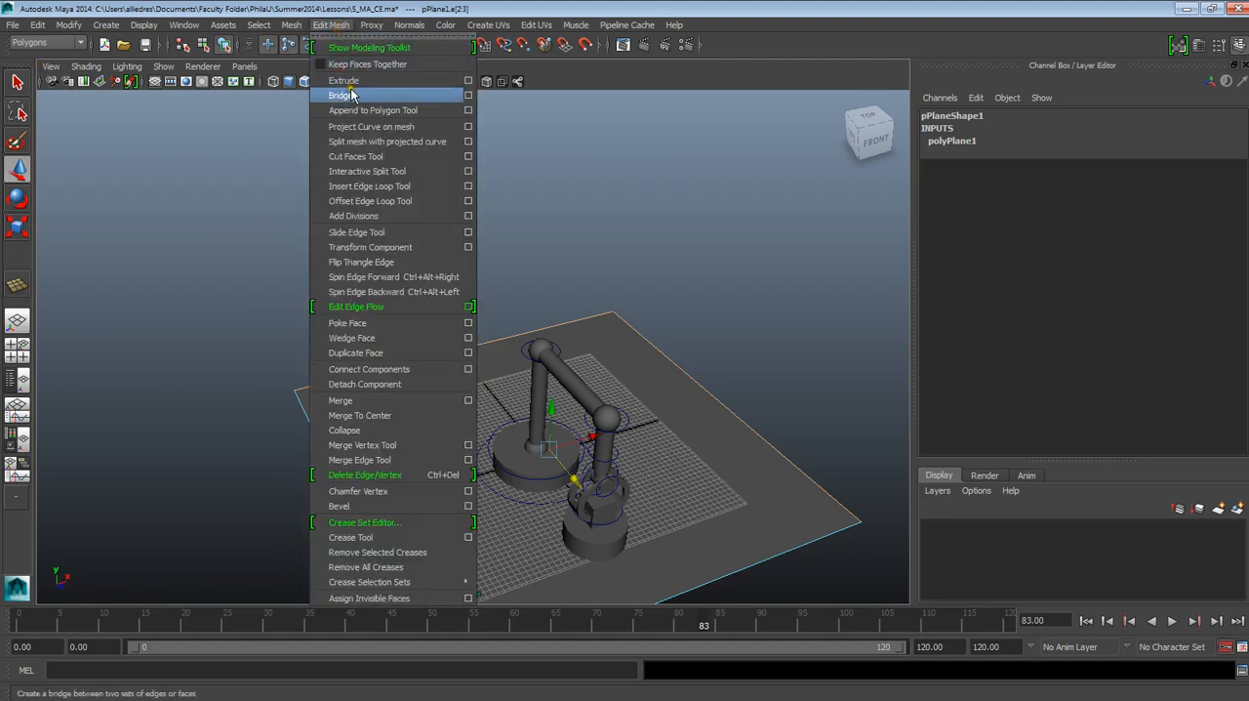
pyautogui.click(351, 81)
pyautogui.moveTo(728, 343); pyautogui.dragTo(694, 291)
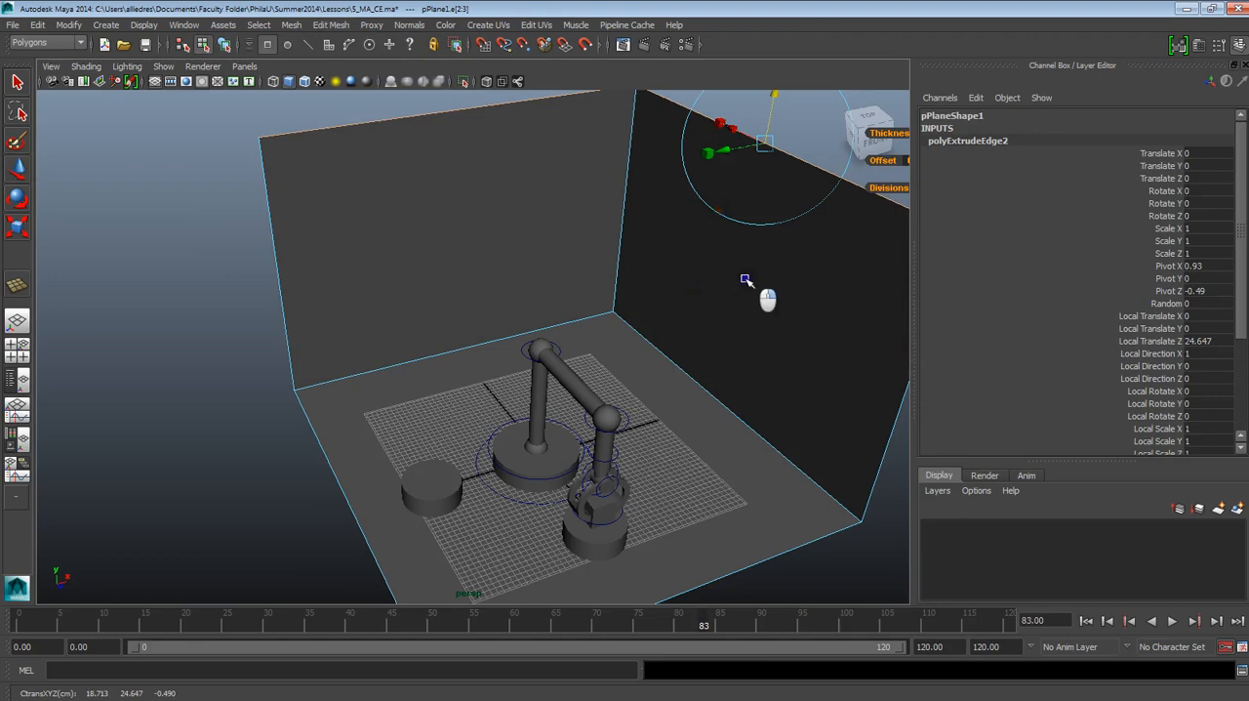
pyautogui.click(800, 580)
# Step: Frame the robot arm against the walls and play the full animation up to frame 120 to review it
pyautogui.keyDown('alt'); pyautogui.moveTo(710, 566); pyautogui.dragTo(595, 507); pyautogui.keyUp('alt')
pyautogui.keyDown('alt'); pyautogui.moveTo(595, 507); pyautogui.dragTo(614, 557, button='right'); pyautogui.keyUp('alt')
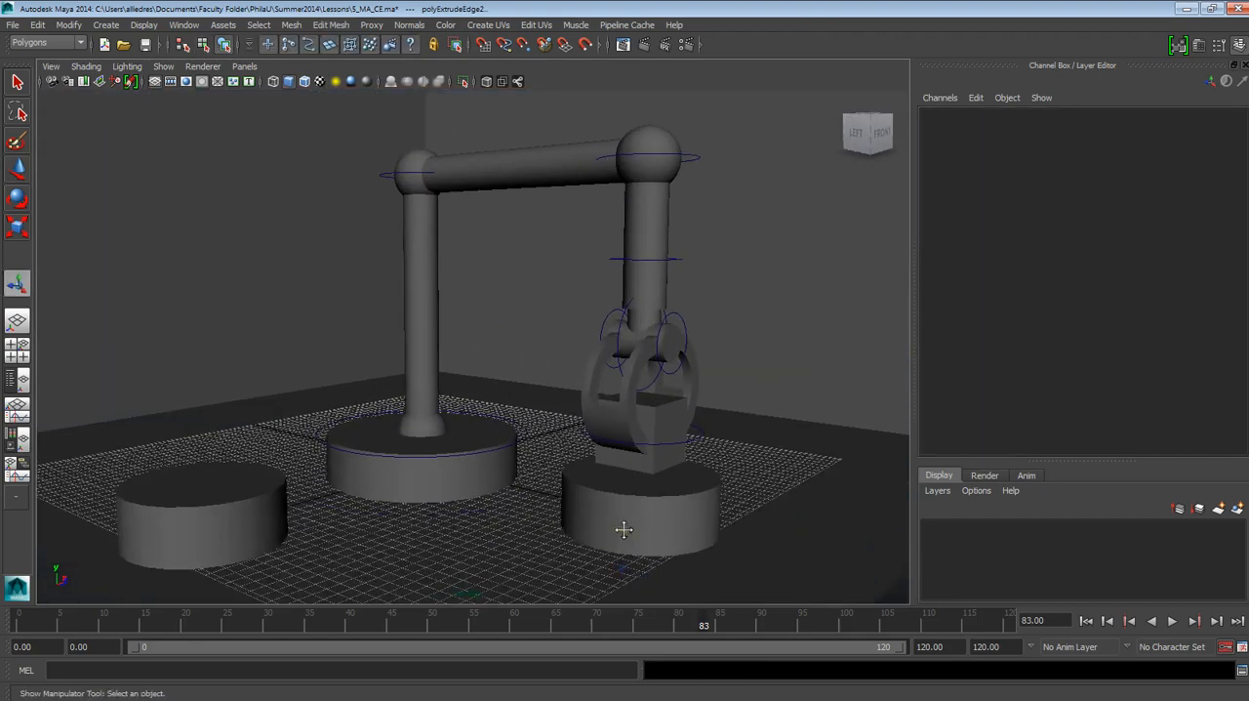
pyautogui.keyDown('alt'); pyautogui.moveTo(619, 521); pyautogui.dragTo(663, 516, button='middle'); pyautogui.keyUp('alt')
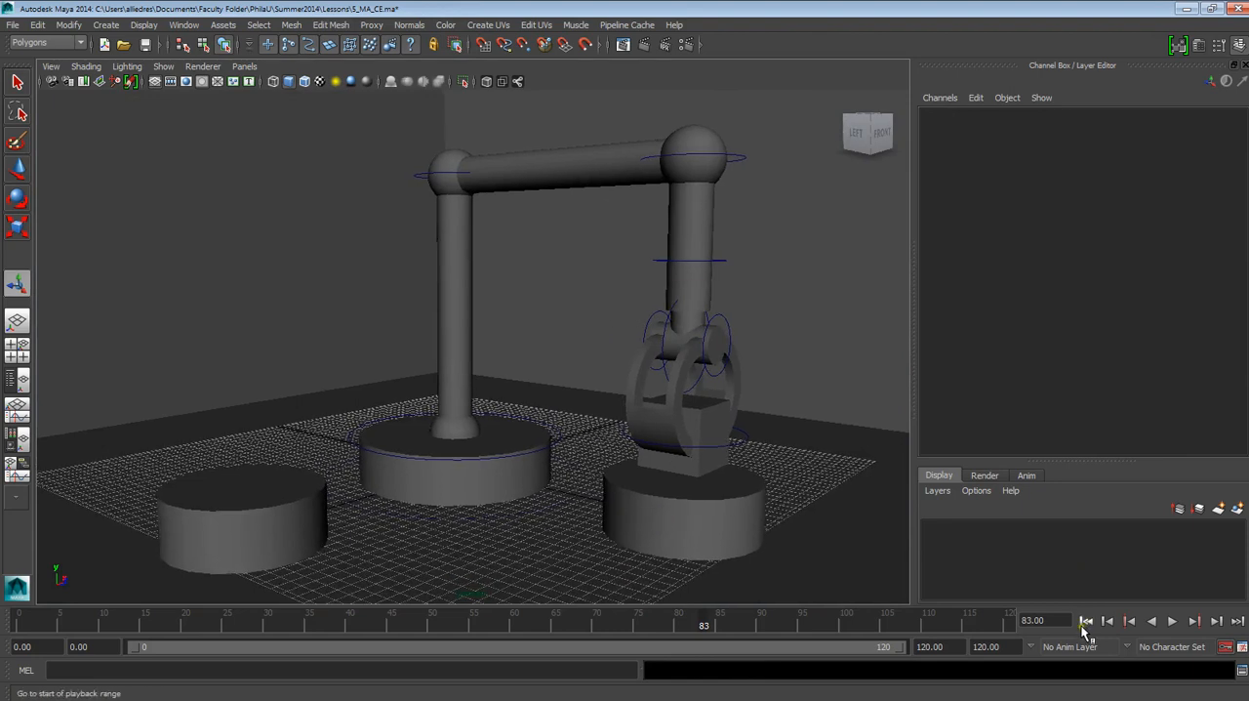
pyautogui.click(1086, 622)
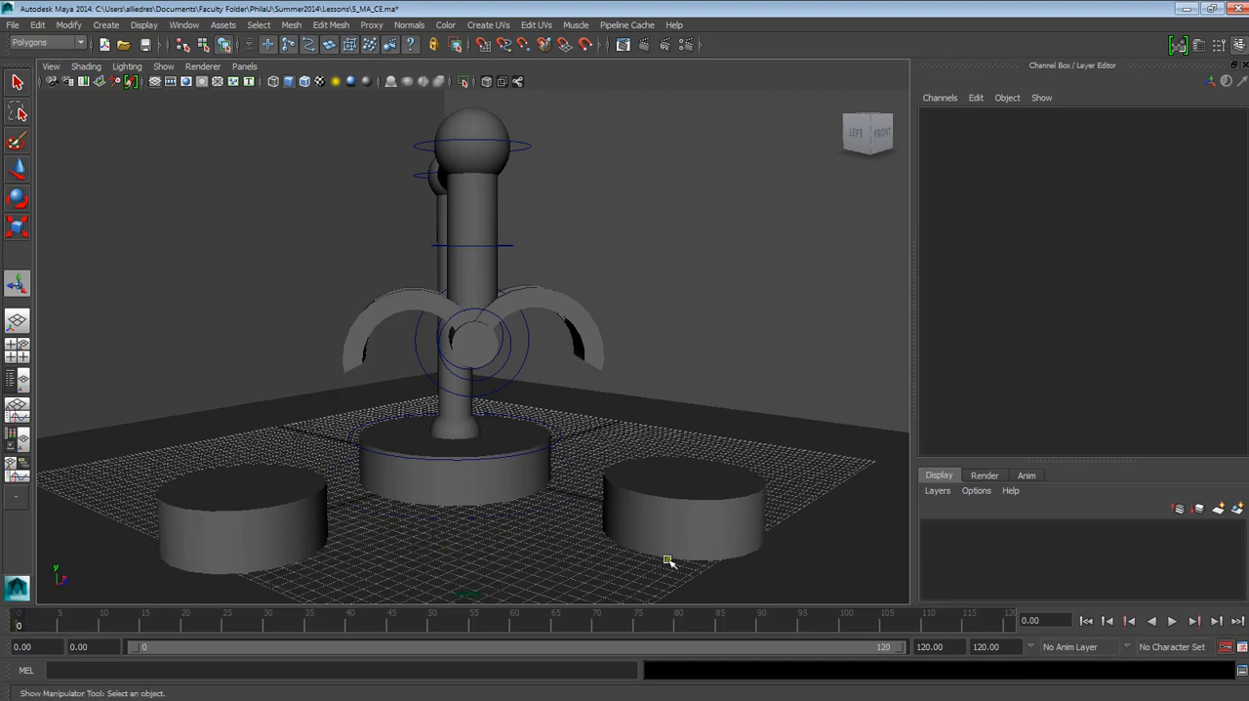
pyautogui.click(1010, 627)
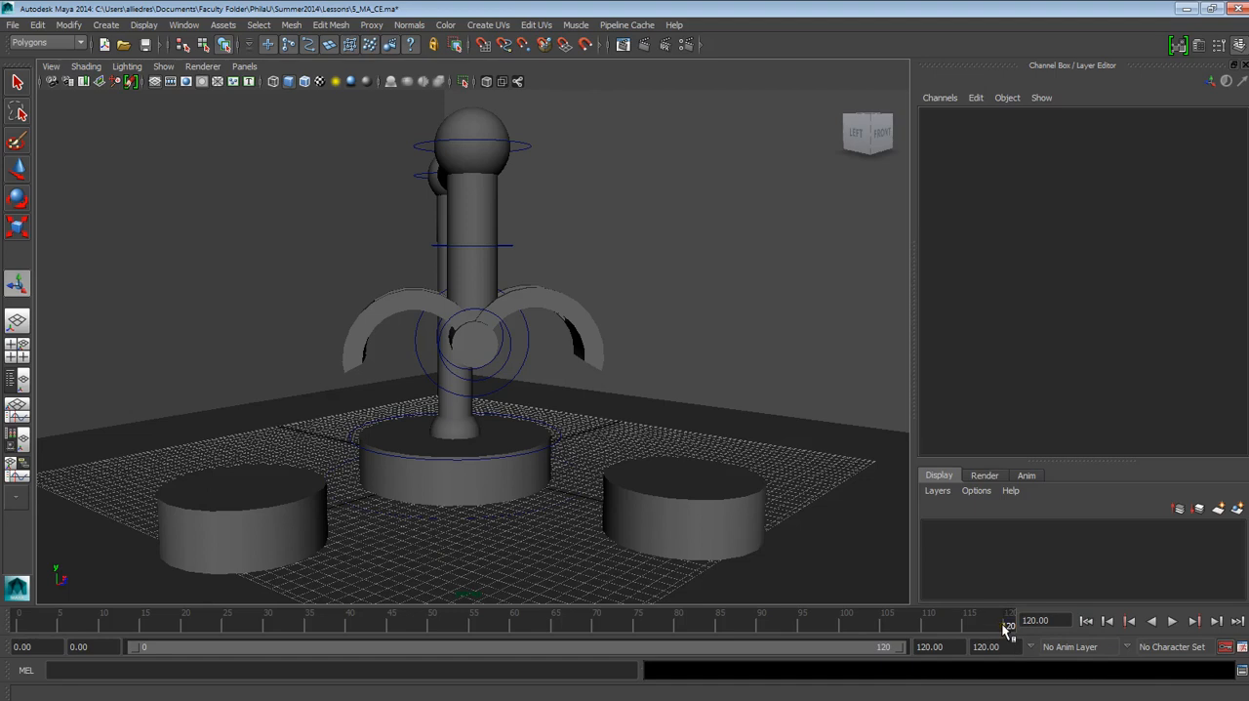
pyautogui.click(1172, 621)
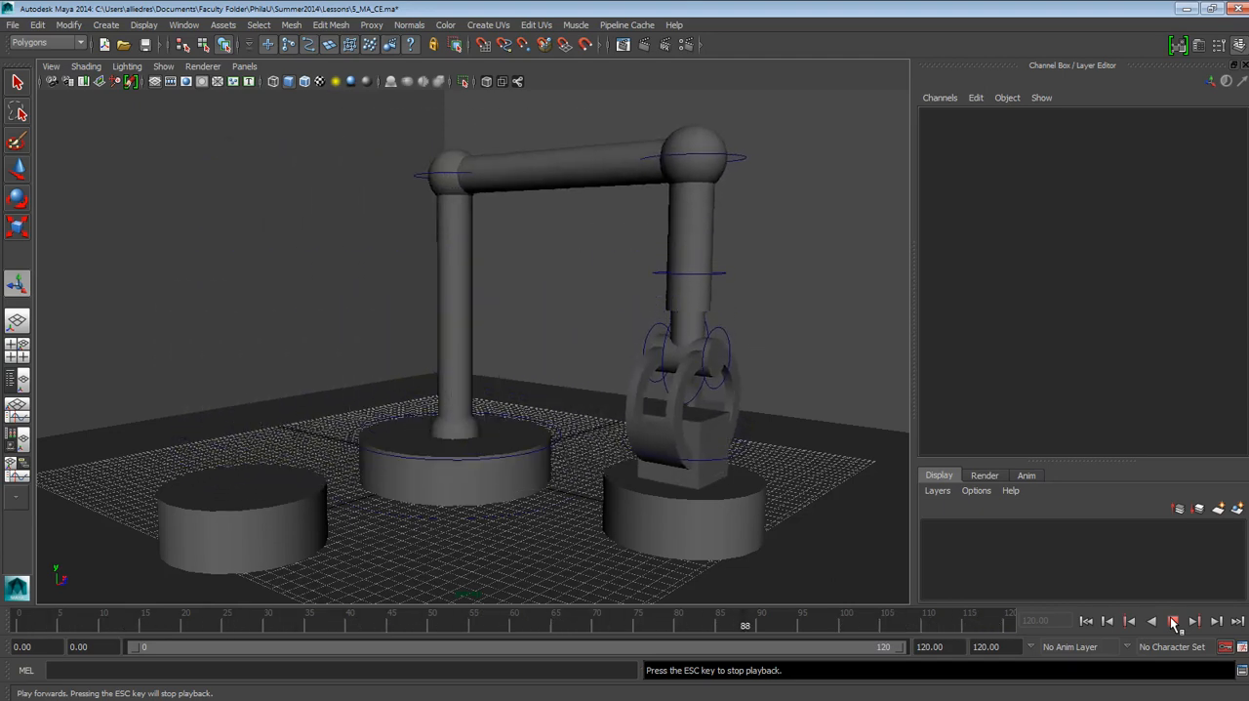
pyautogui.click(1174, 621)
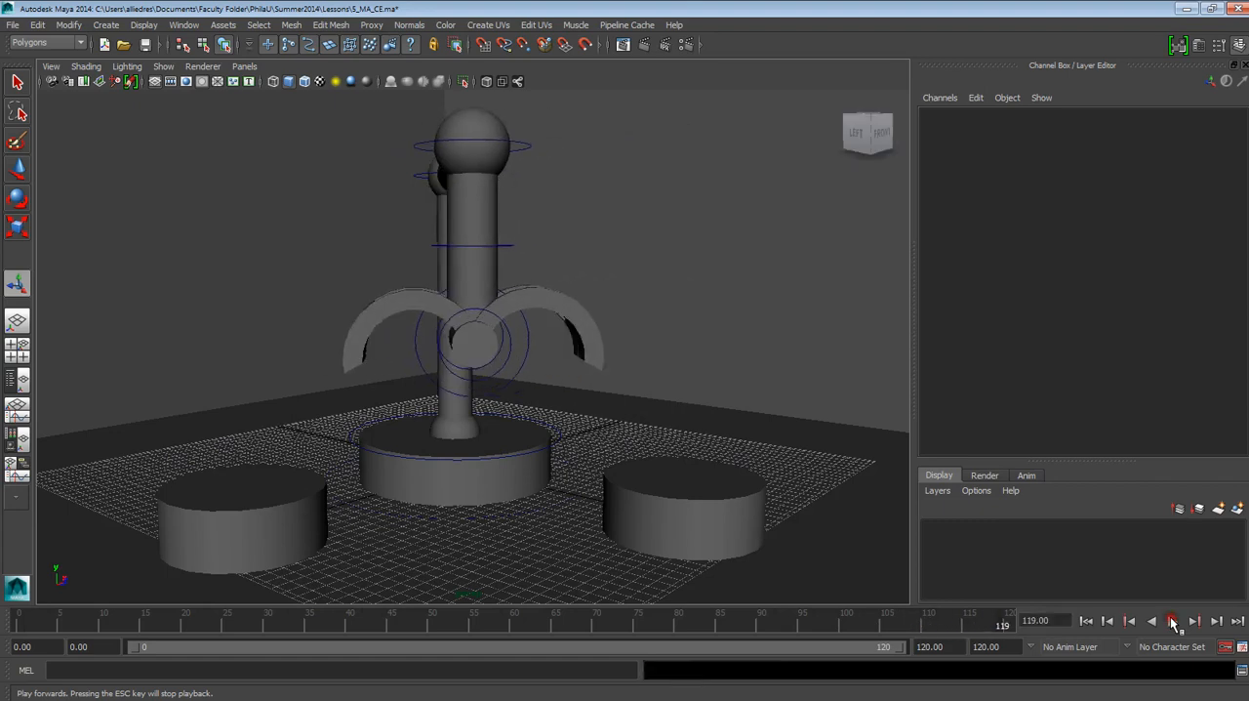
# Step: Show the polyPipe2 attributes of the pick-up base and key its Thickness at frame 20
pyautogui.click(225, 534)
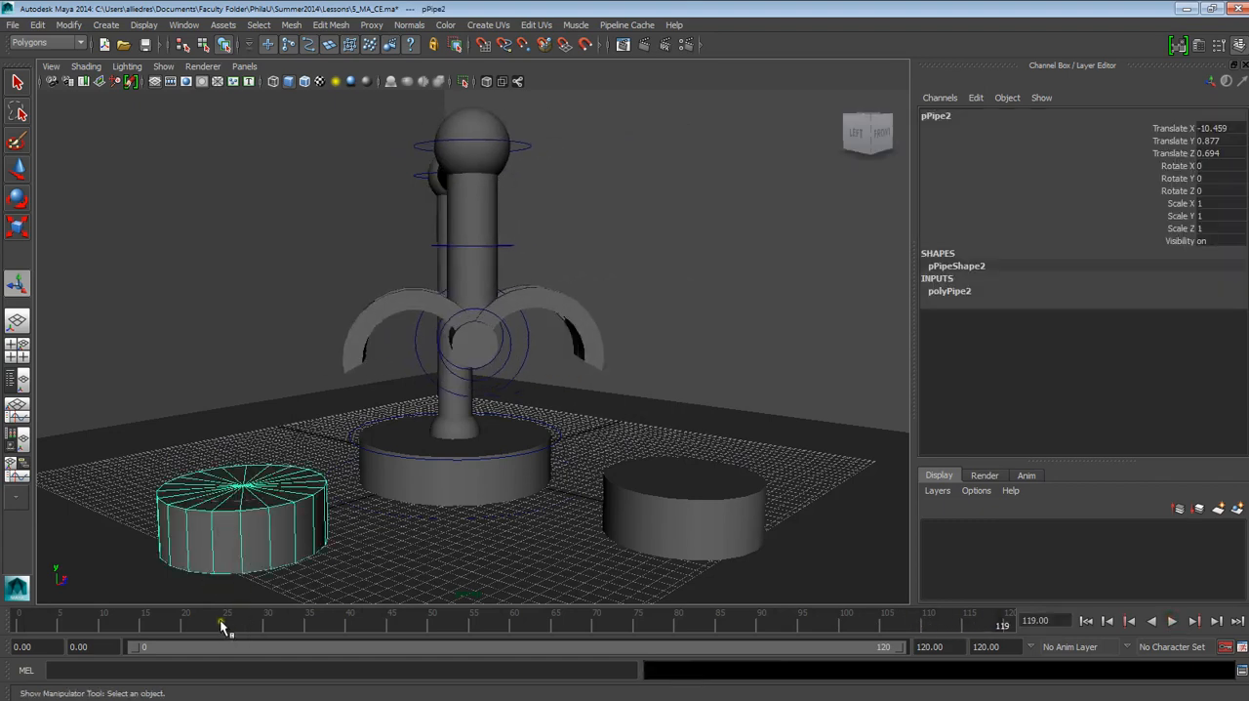
pyautogui.moveTo(217, 610); pyautogui.dragTo(76, 629)
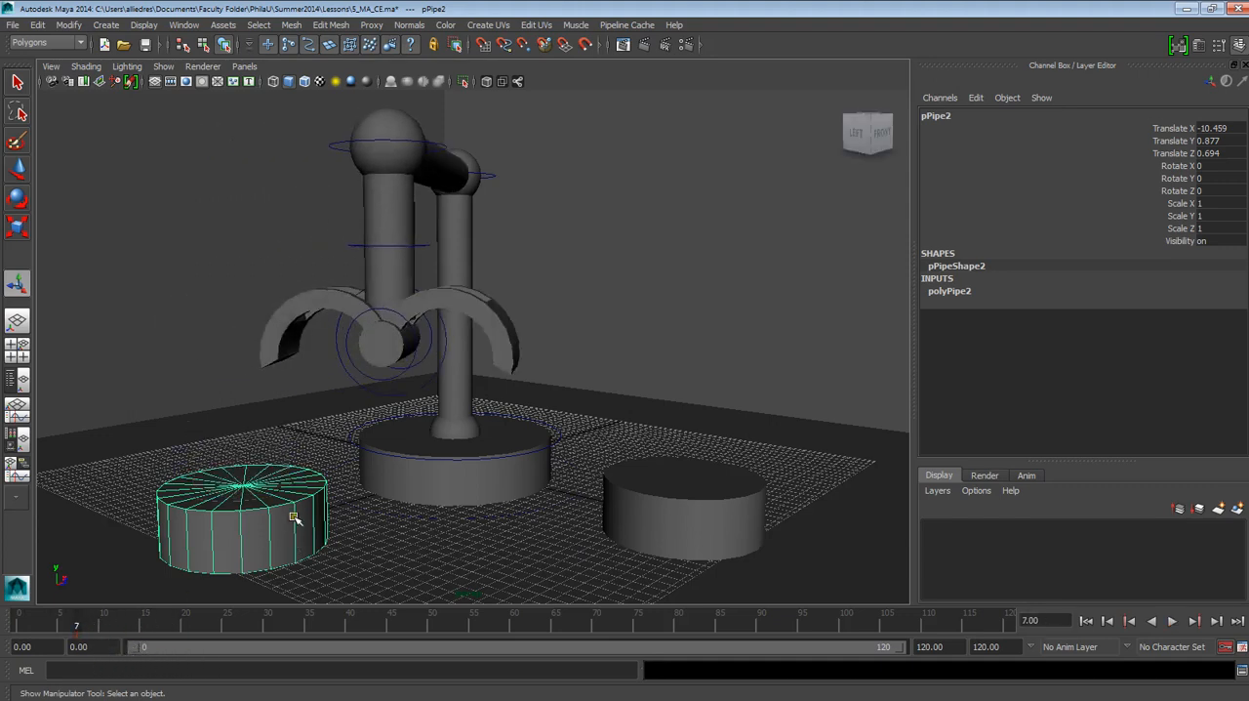
pyautogui.click(971, 291)
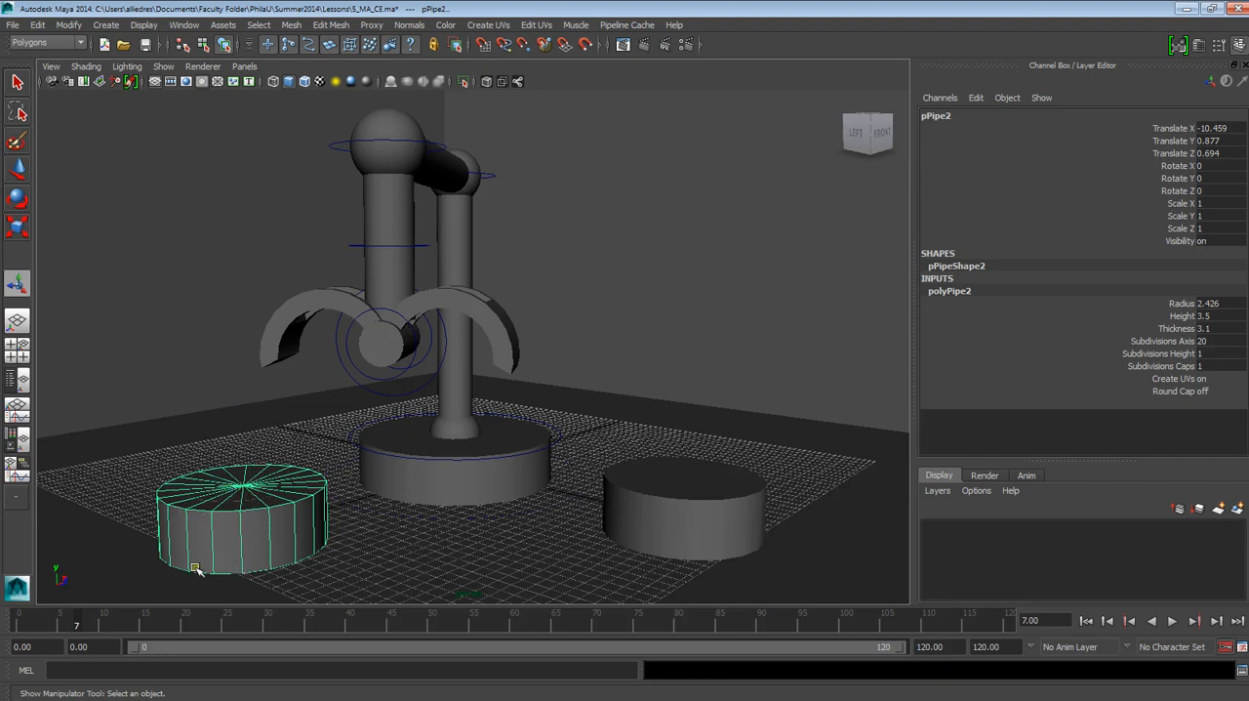
pyautogui.moveTo(86, 629)
pyautogui.mouseDown()
pyautogui.moveTo(204, 629)
pyautogui.moveTo(159, 629)
pyautogui.moveTo(188, 634)
pyautogui.mouseUp()
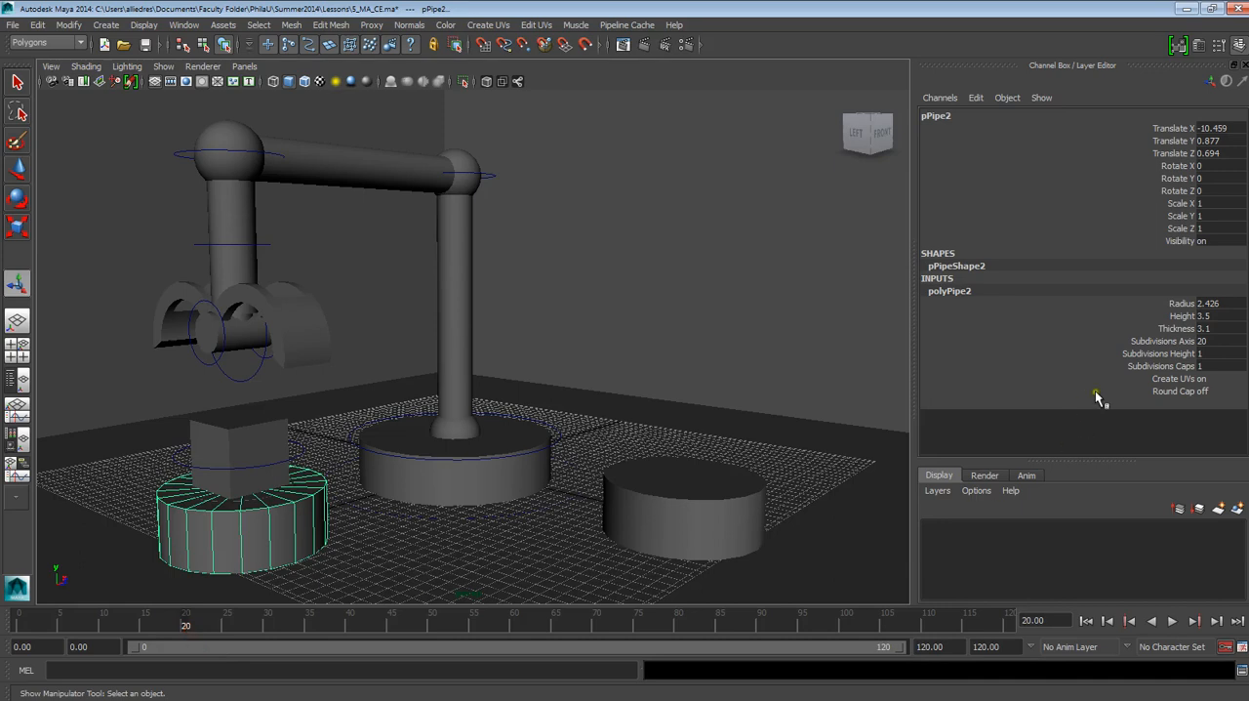
pyautogui.click(1176, 330)
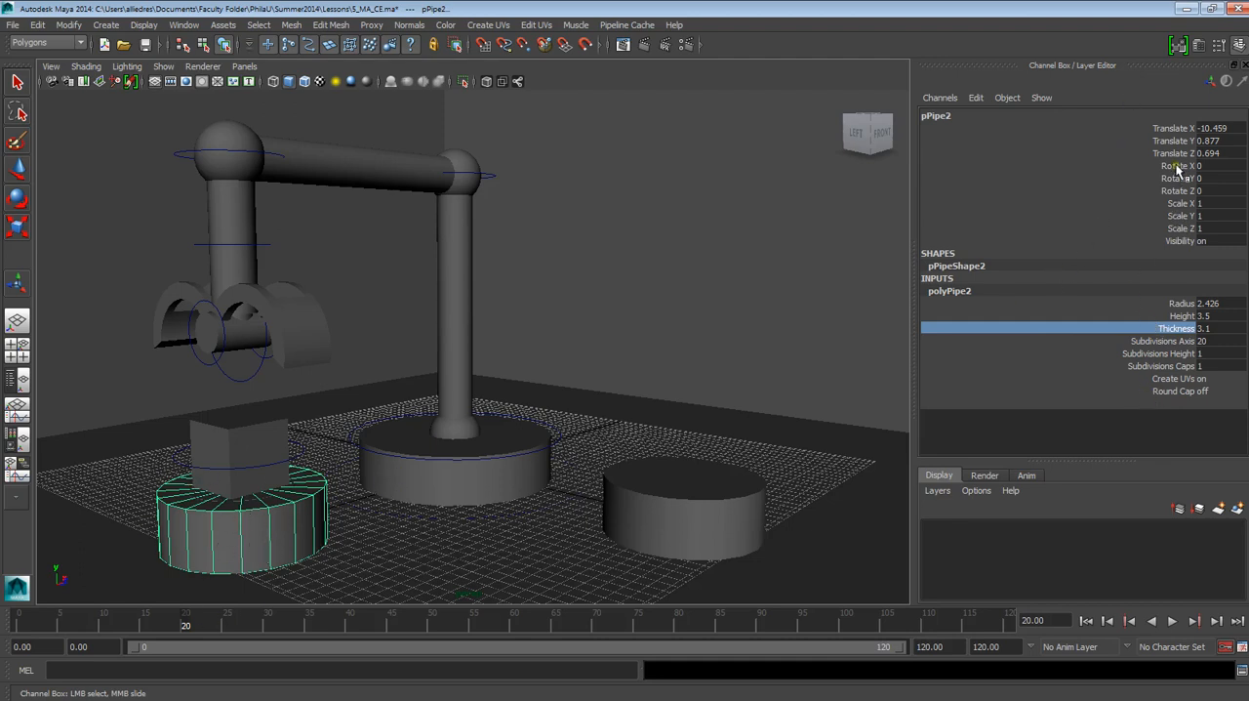
pyautogui.rightClick(1163, 333)
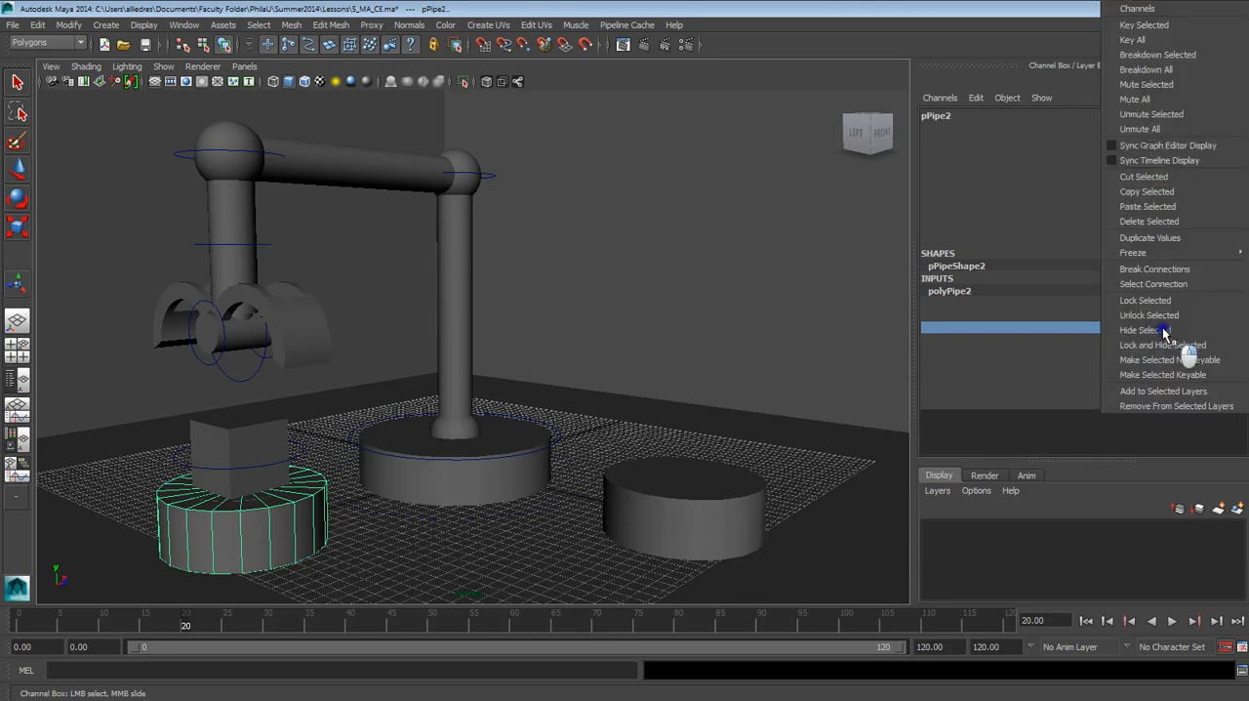
pyautogui.click(1046, 333)
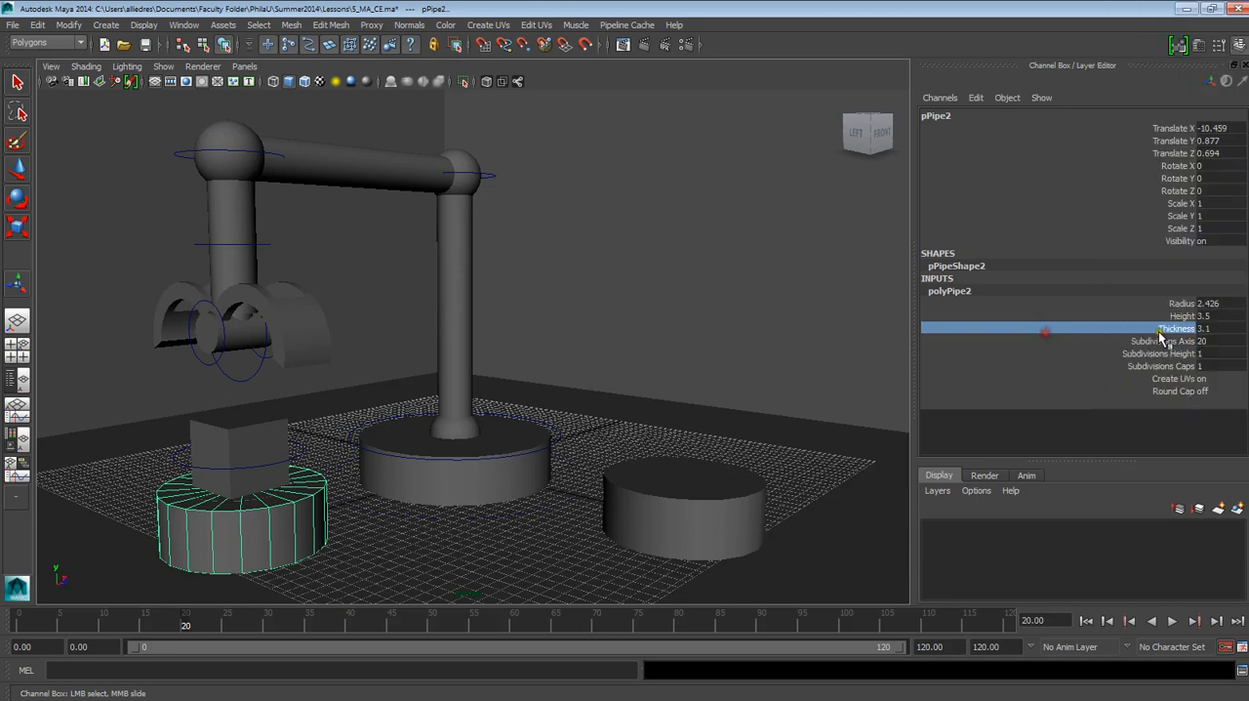
pyautogui.rightClick(1206, 348)
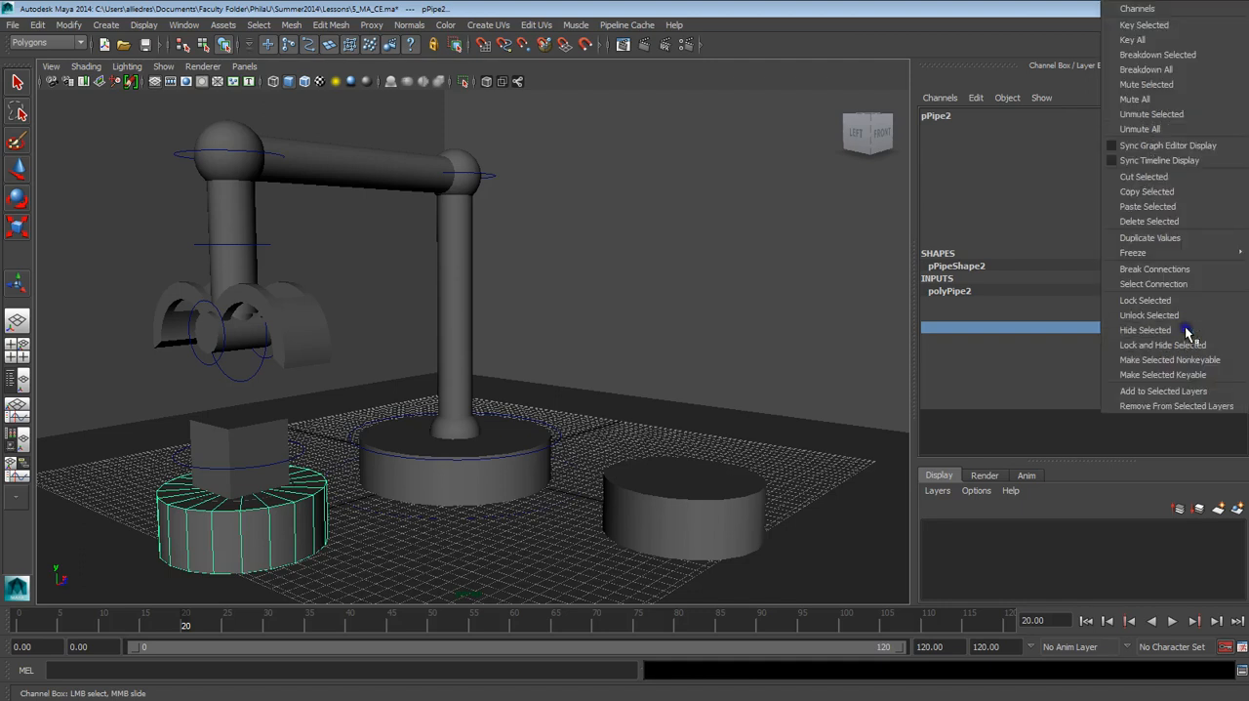
pyautogui.click(1151, 26)
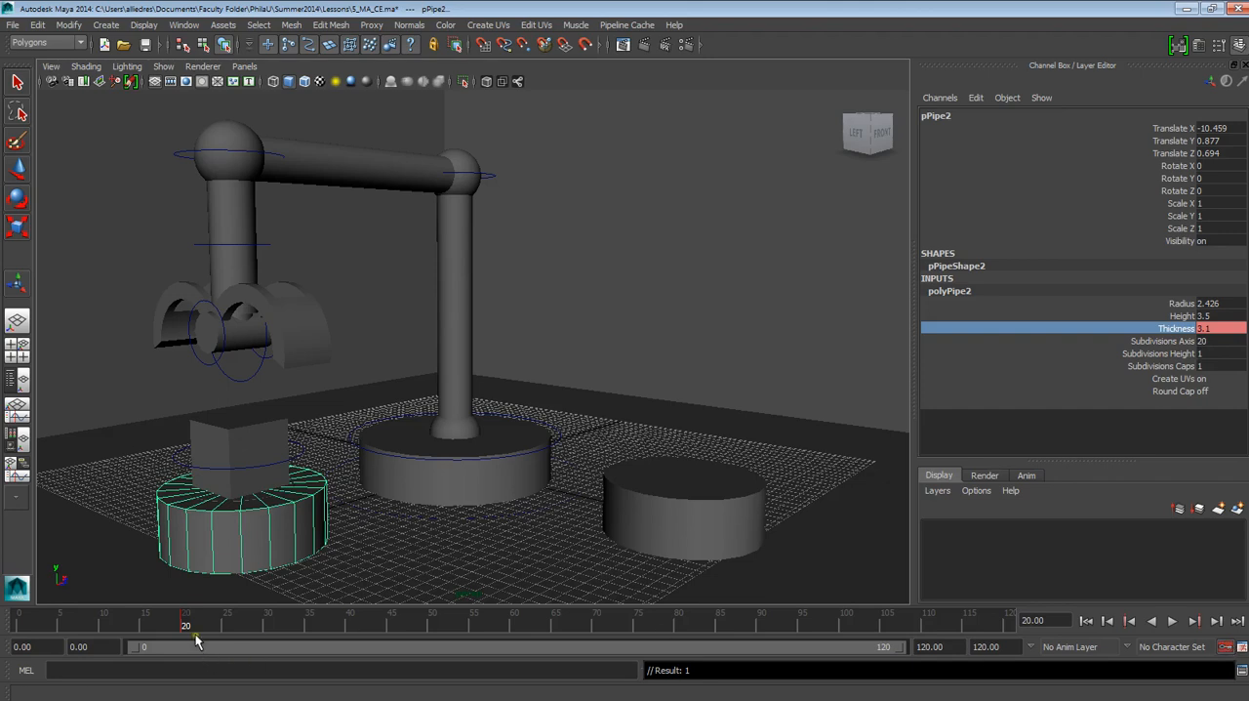
# Step: Copy the pick-up base's Thickness key from frame 20 and paste it at frame 0
pyautogui.moveTo(192, 633); pyautogui.dragTo(19, 634)
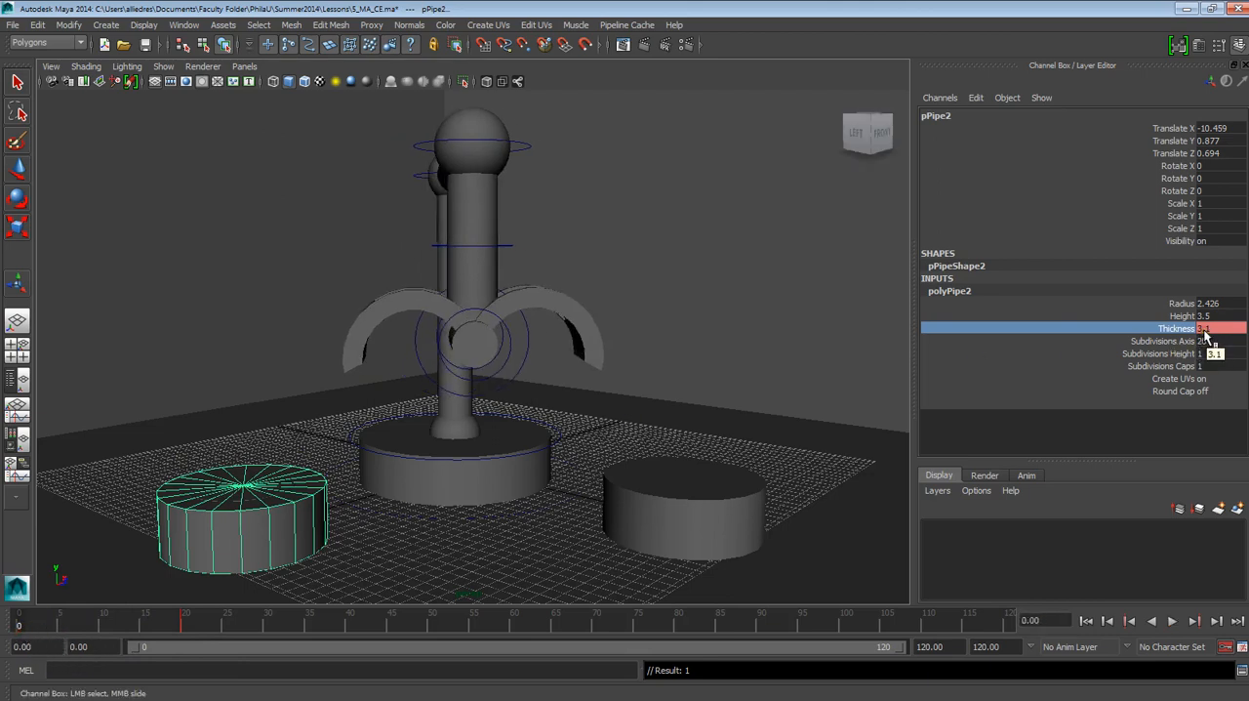
pyautogui.click(185, 623)
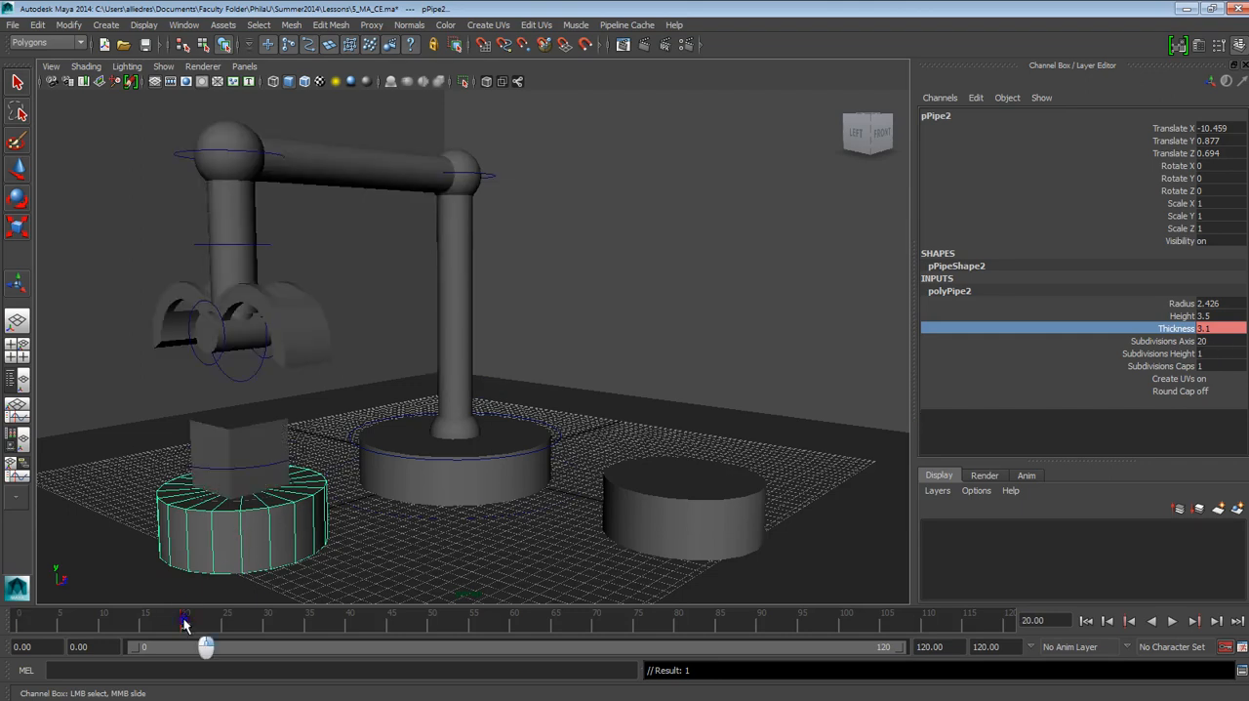
pyautogui.rightClick(184, 622)
pyautogui.click(234, 432)
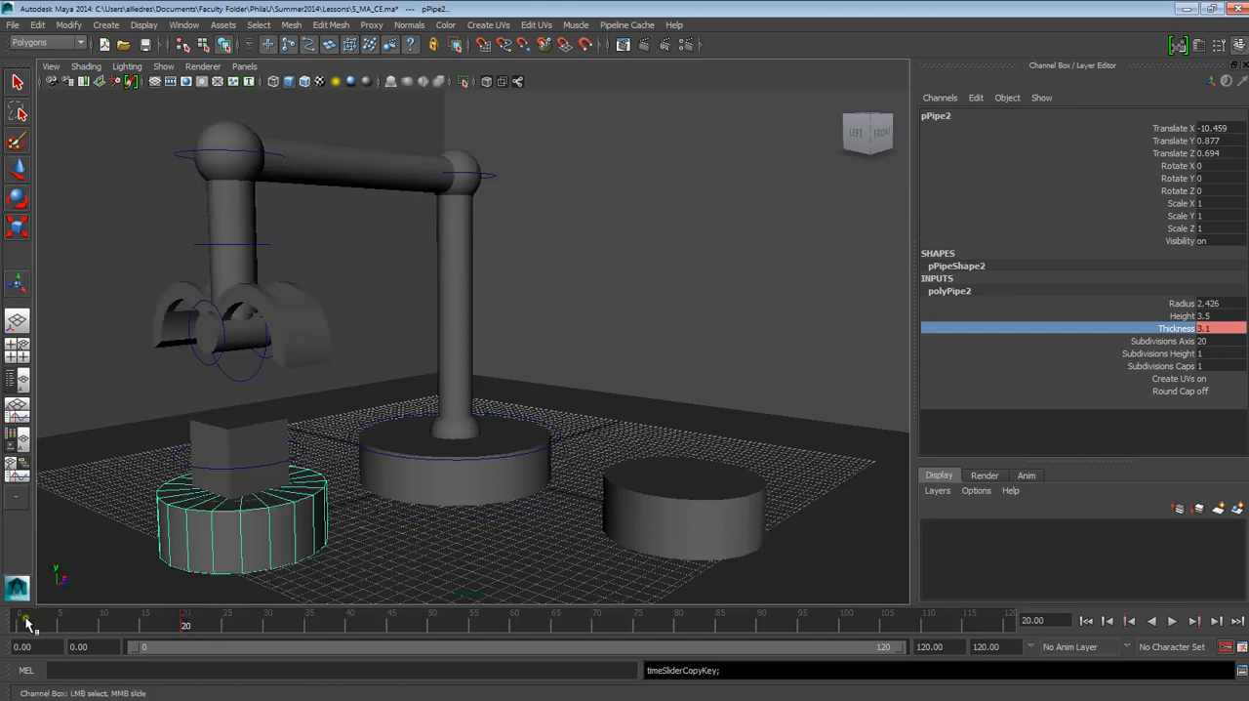
pyautogui.click(23, 621)
pyautogui.rightClick(21, 623)
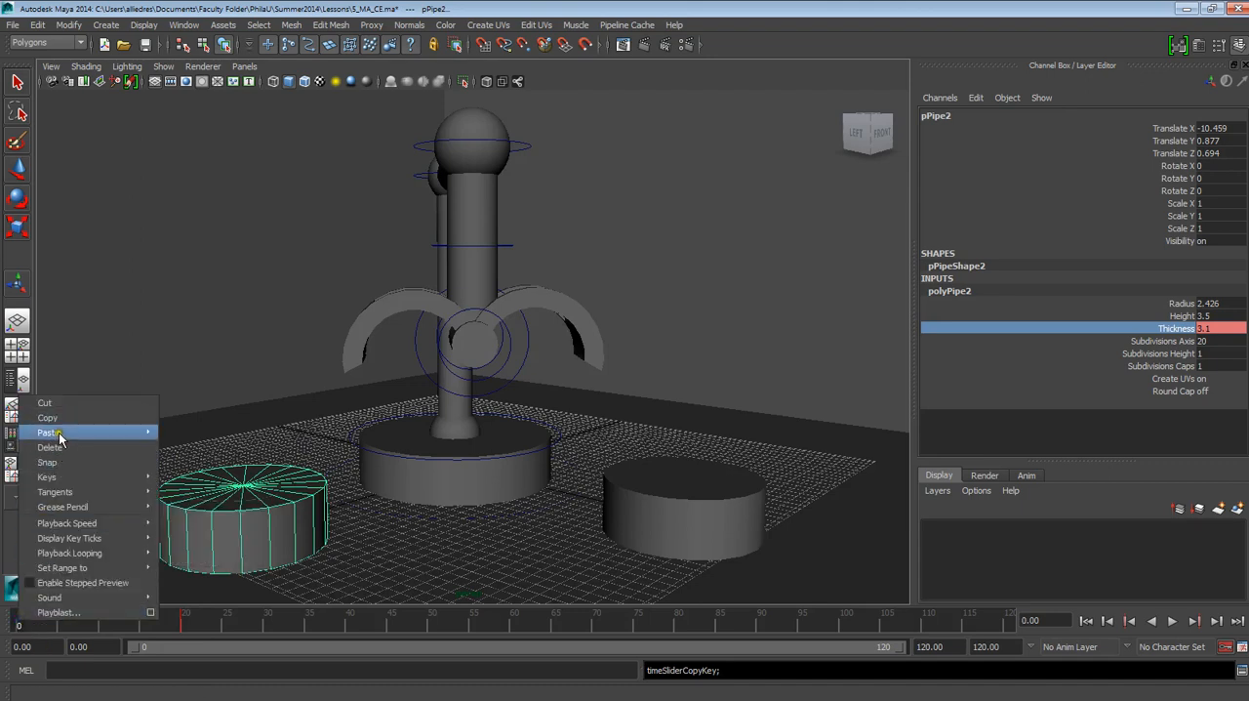
pyautogui.moveTo(59, 436)
pyautogui.click(180, 435)
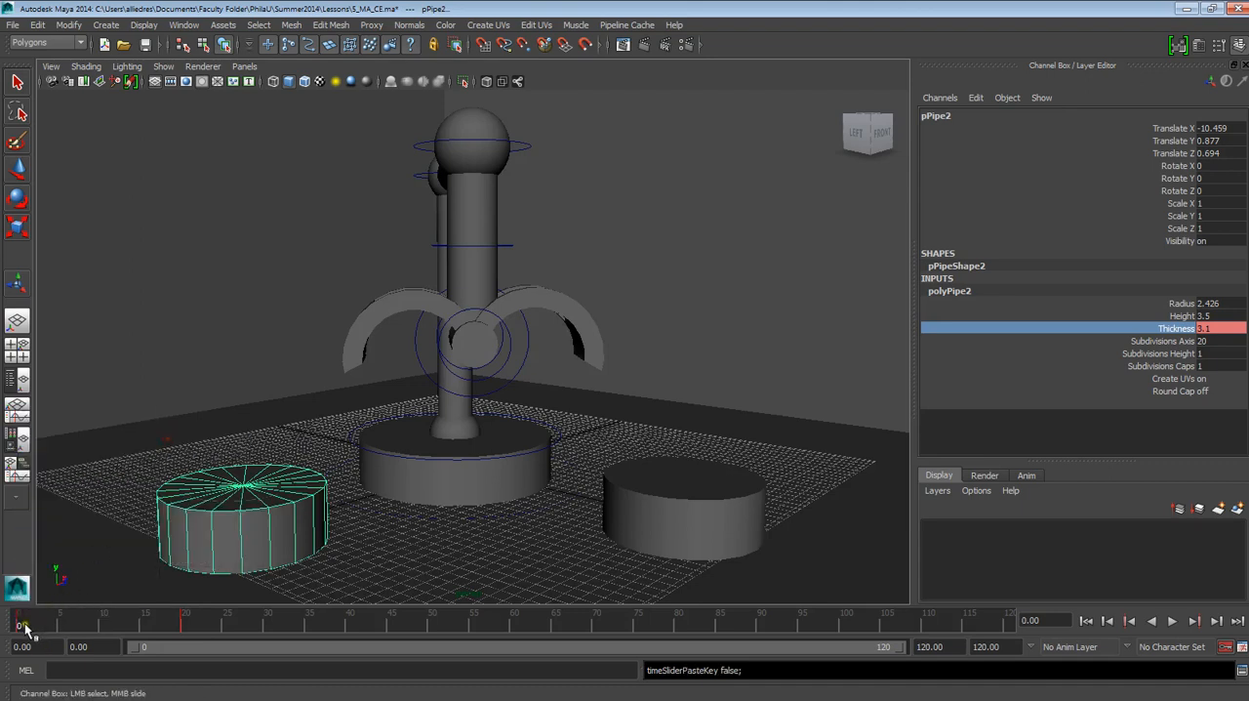
# Step: At frame 5, reduce the pick-up base's Thickness to 0.3 and delete the old Base_1 cylinder inside it
pyautogui.moveTo(26, 626); pyautogui.dragTo(62, 634)
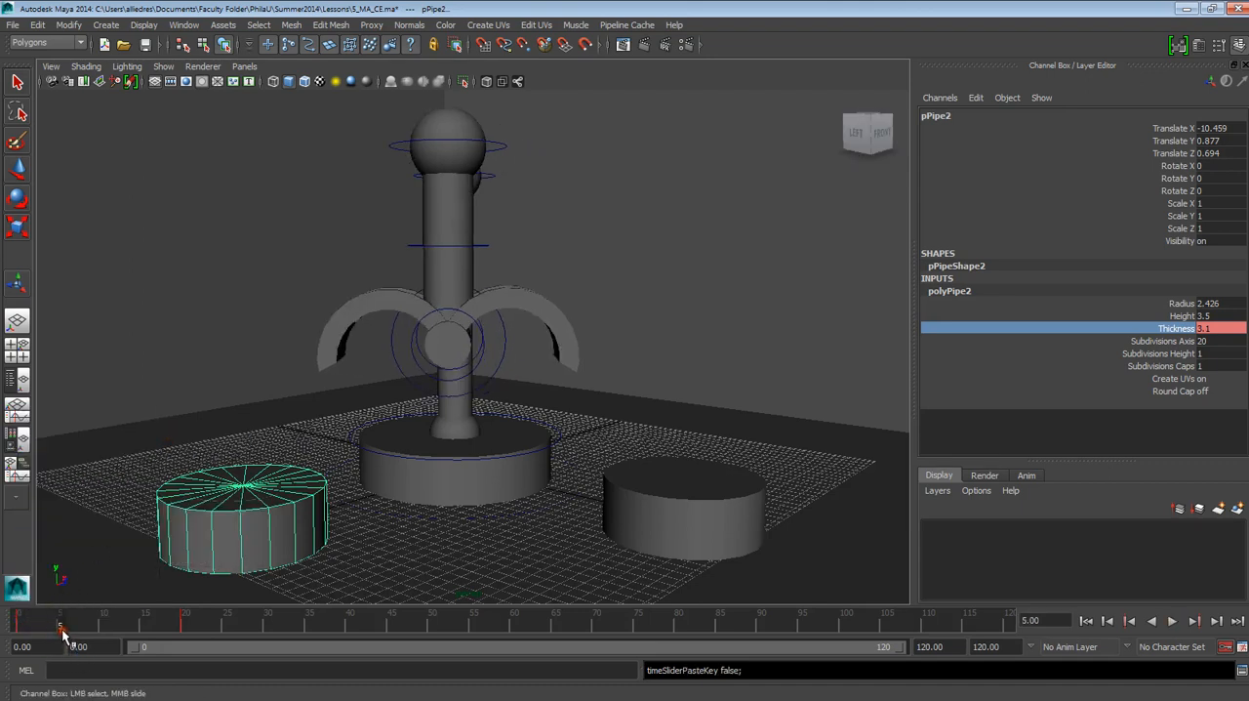
pyautogui.moveTo(787, 342)
pyautogui.mouseDown(button='middle')
pyautogui.moveTo(801, 328)
pyautogui.moveTo(779, 332)
pyautogui.mouseUp(button='middle')
pyautogui.press('t')
pyautogui.click(259, 498)
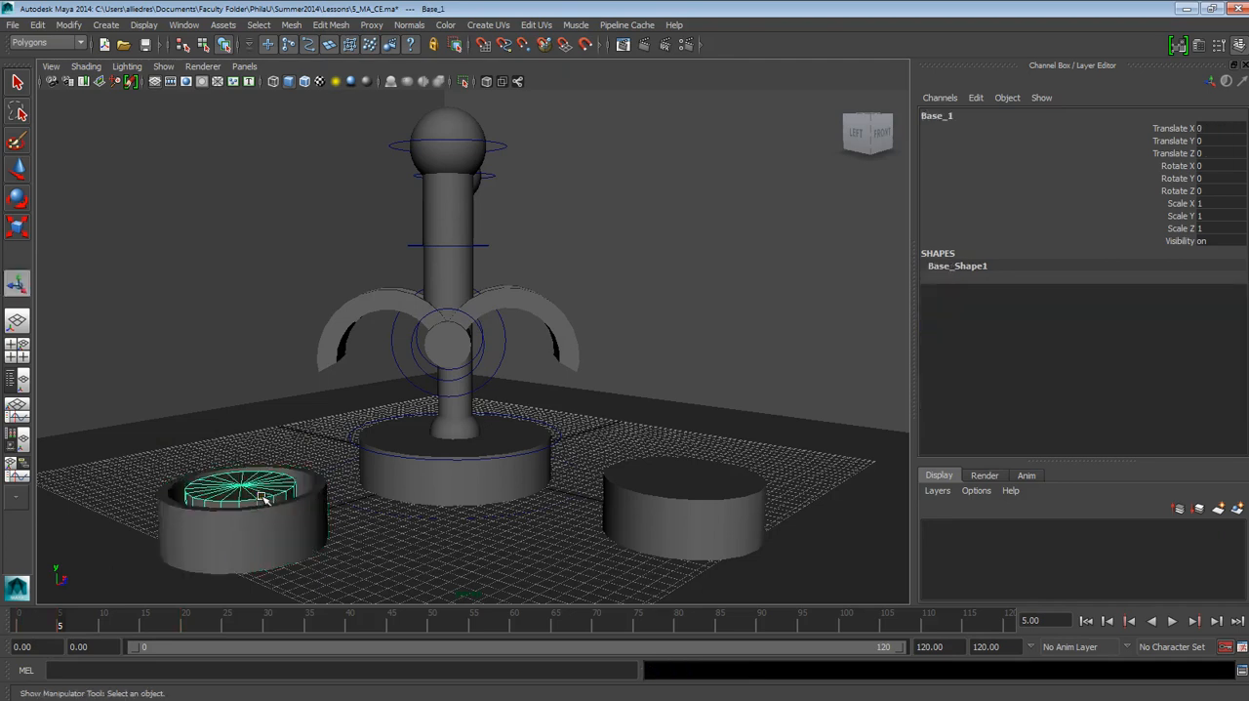
pyautogui.press('Delete')
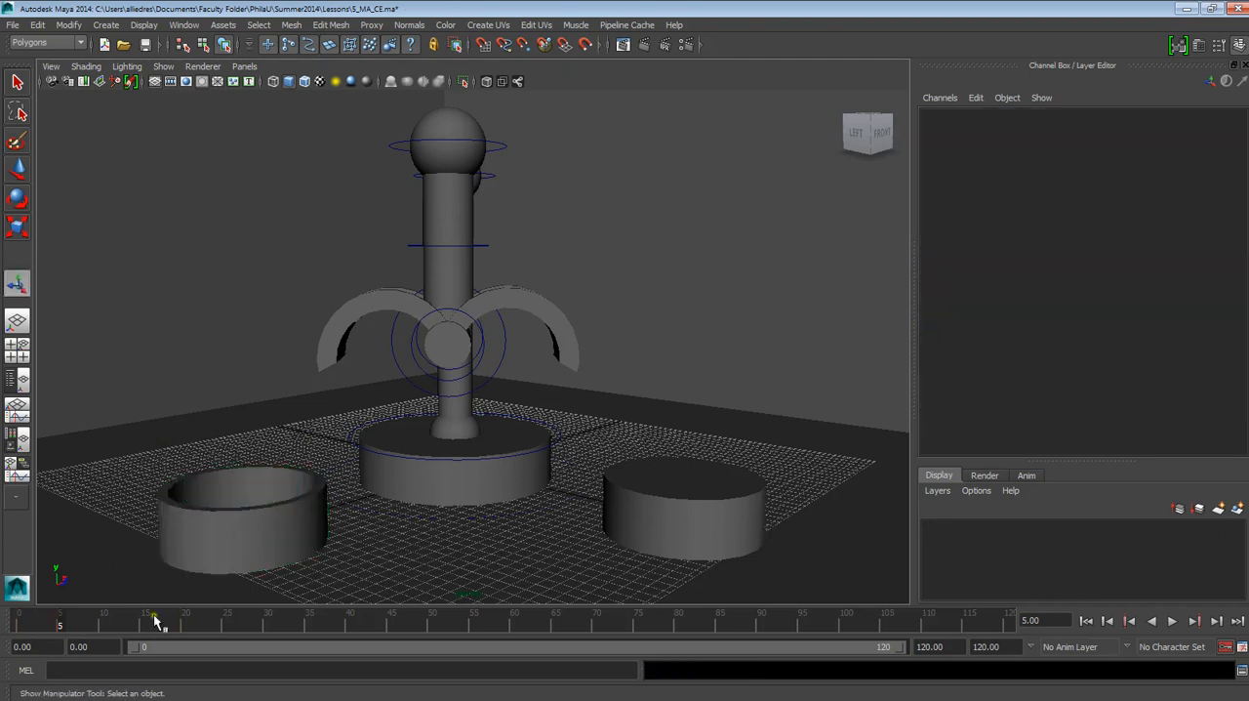
# Step: Set the pick-up base's Thickness to 0.8 at frame 5
pyautogui.click(231, 514)
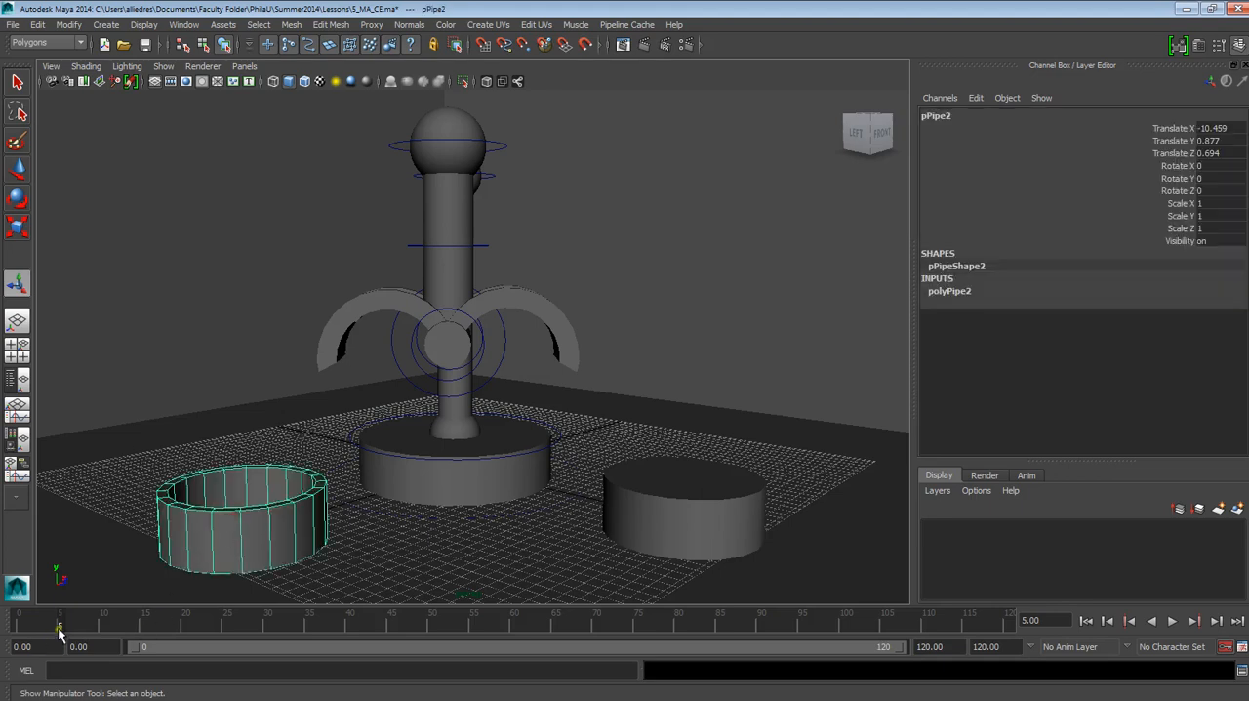
pyautogui.hotkey('alt', 'v')
pyautogui.moveTo(9, 628); pyautogui.dragTo(45, 631)
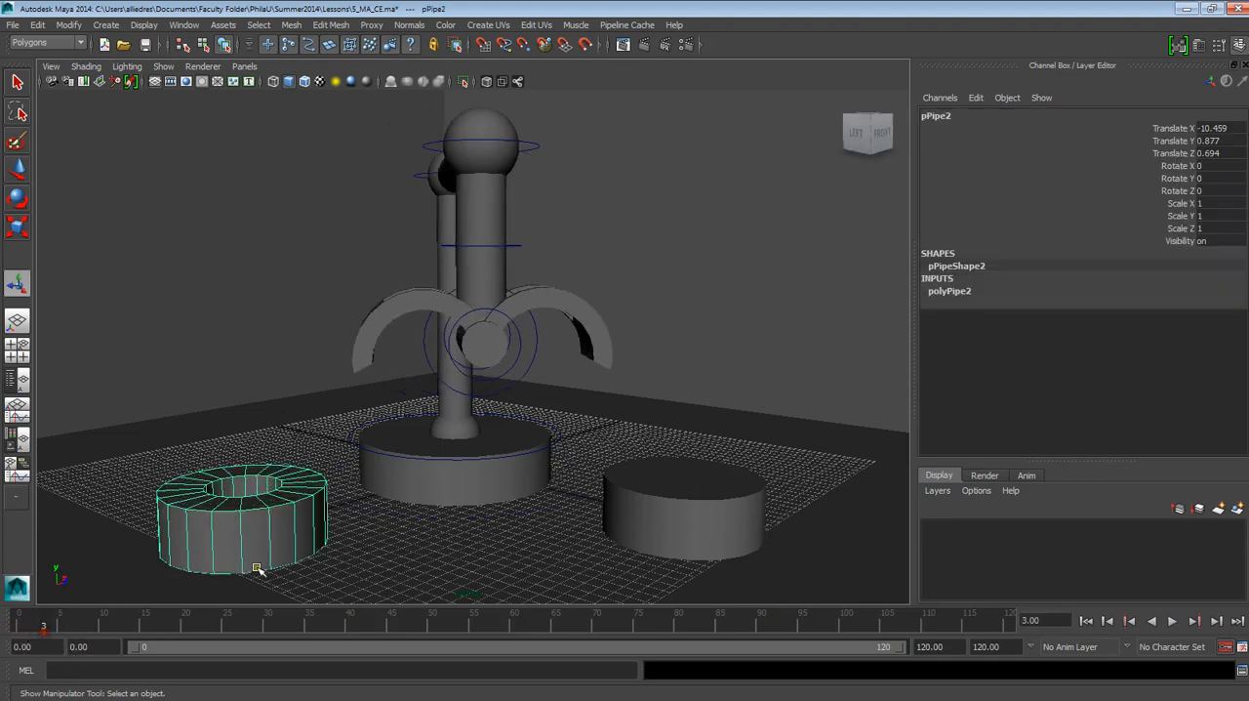
pyautogui.click(939, 291)
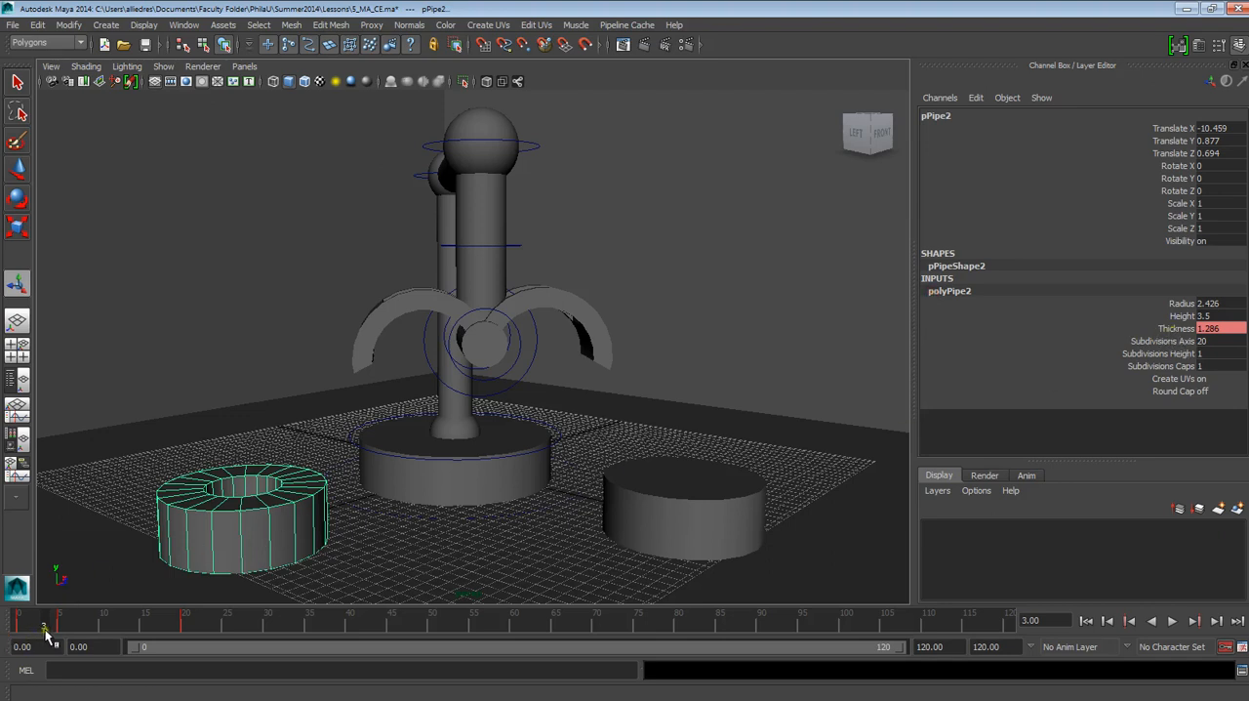
pyautogui.hotkey('alt', 'v')
pyautogui.moveTo(39, 635)
pyautogui.mouseDown()
pyautogui.moveTo(151, 636)
pyautogui.moveTo(72, 647)
pyautogui.moveTo(85, 650)
pyautogui.moveTo(58, 629)
pyautogui.moveTo(188, 629)
pyautogui.moveTo(62, 632)
pyautogui.mouseUp()
pyautogui.click(139, 624)
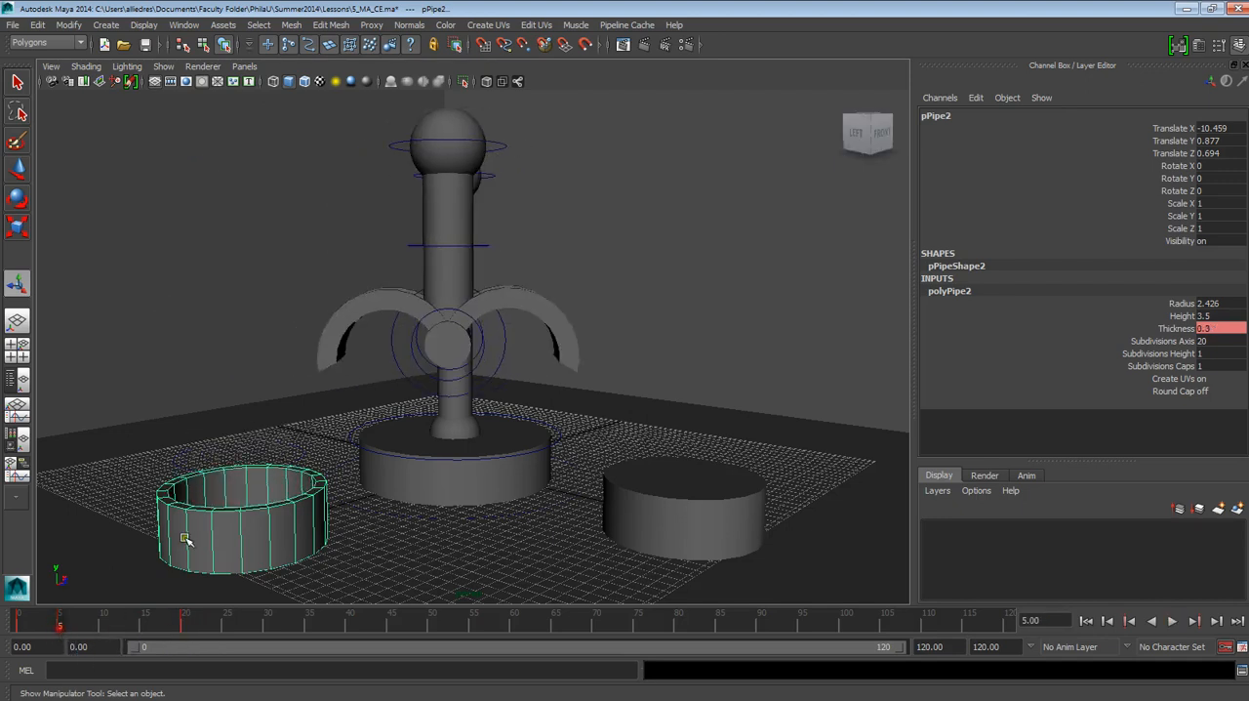
pyautogui.click(1181, 329)
pyautogui.moveTo(874, 352); pyautogui.dragTo(849, 350, button='middle')
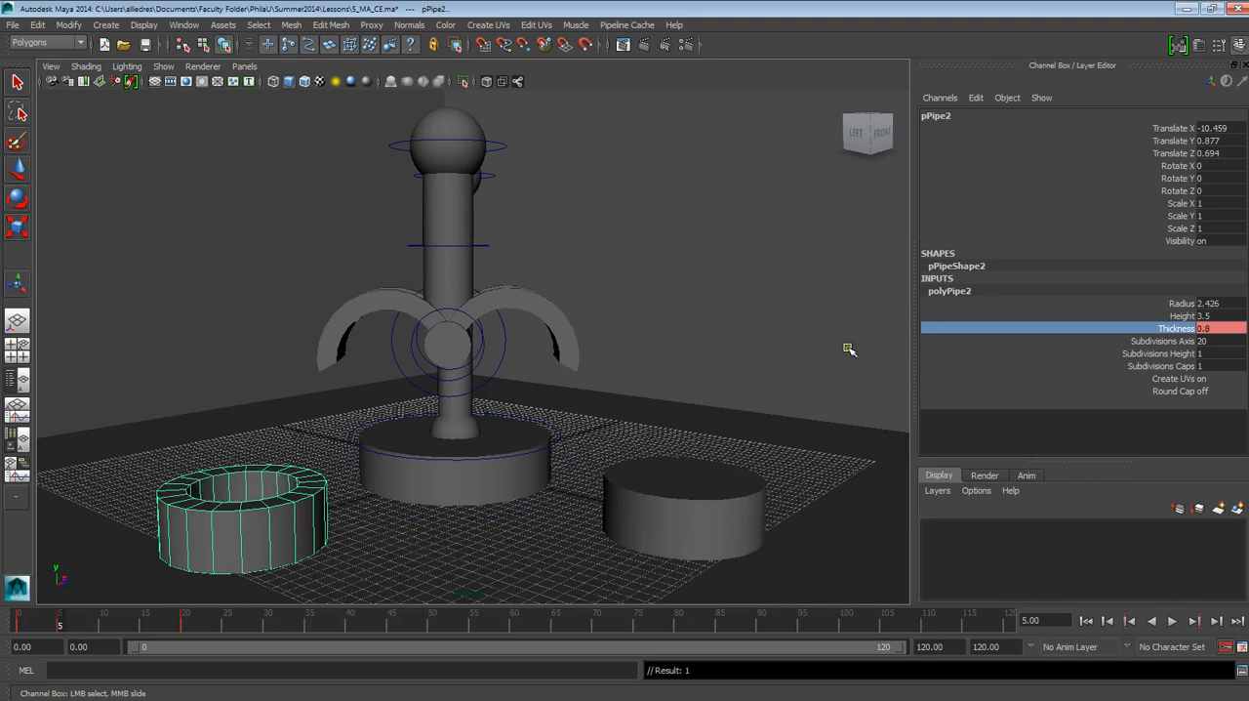
# Step: Copy the pick-up base's Thickness key at frame 5
pyautogui.moveTo(88, 618)
pyautogui.mouseDown()
pyautogui.moveTo(144, 624)
pyautogui.moveTo(61, 625)
pyautogui.mouseUp()
pyautogui.rightClick(61, 625)
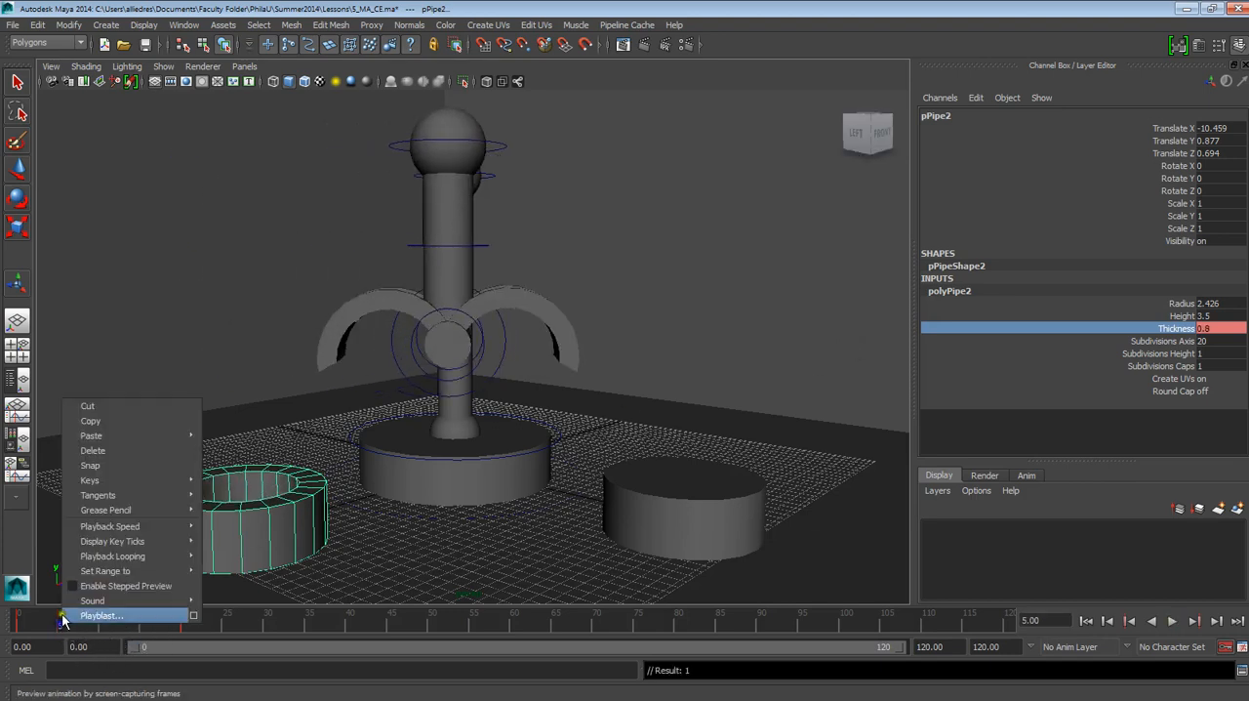
pyautogui.click(113, 422)
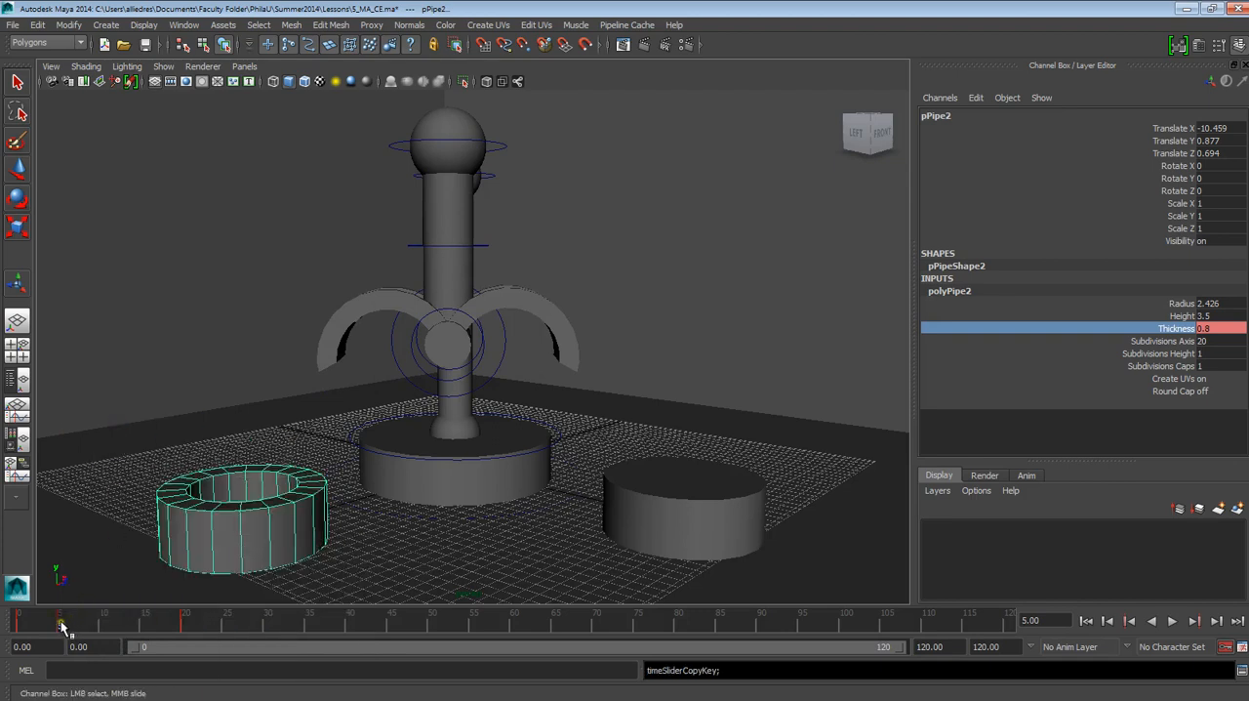
pyautogui.moveTo(60, 626); pyautogui.dragTo(231, 626)
# Step: Move the pick-up base's Thickness key from frame 20 to frame 25
pyautogui.click(183, 626)
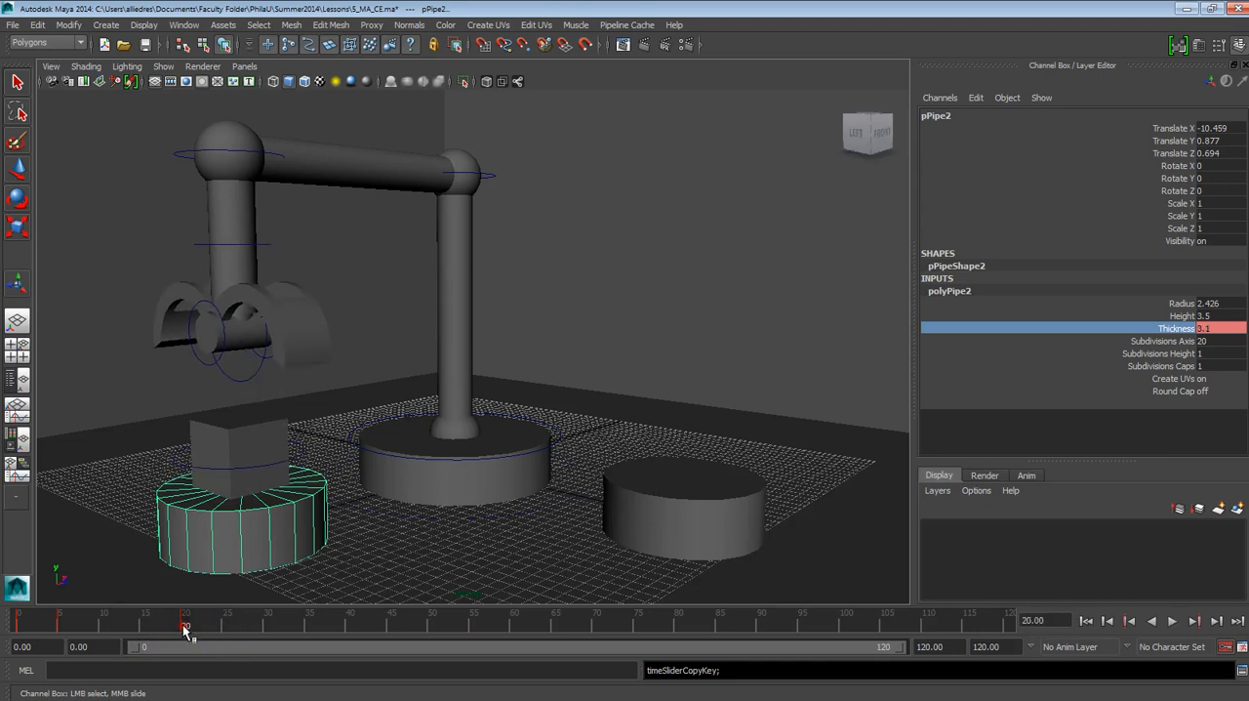
pyautogui.moveTo(191, 633); pyautogui.dragTo(224, 632)
pyautogui.moveTo(226, 632); pyautogui.dragTo(225, 633)
# Step: Paste the copied Thickness key at frame 20 so the pick-up base stays open until then
pyautogui.click(183, 625)
pyautogui.rightClick(188, 627)
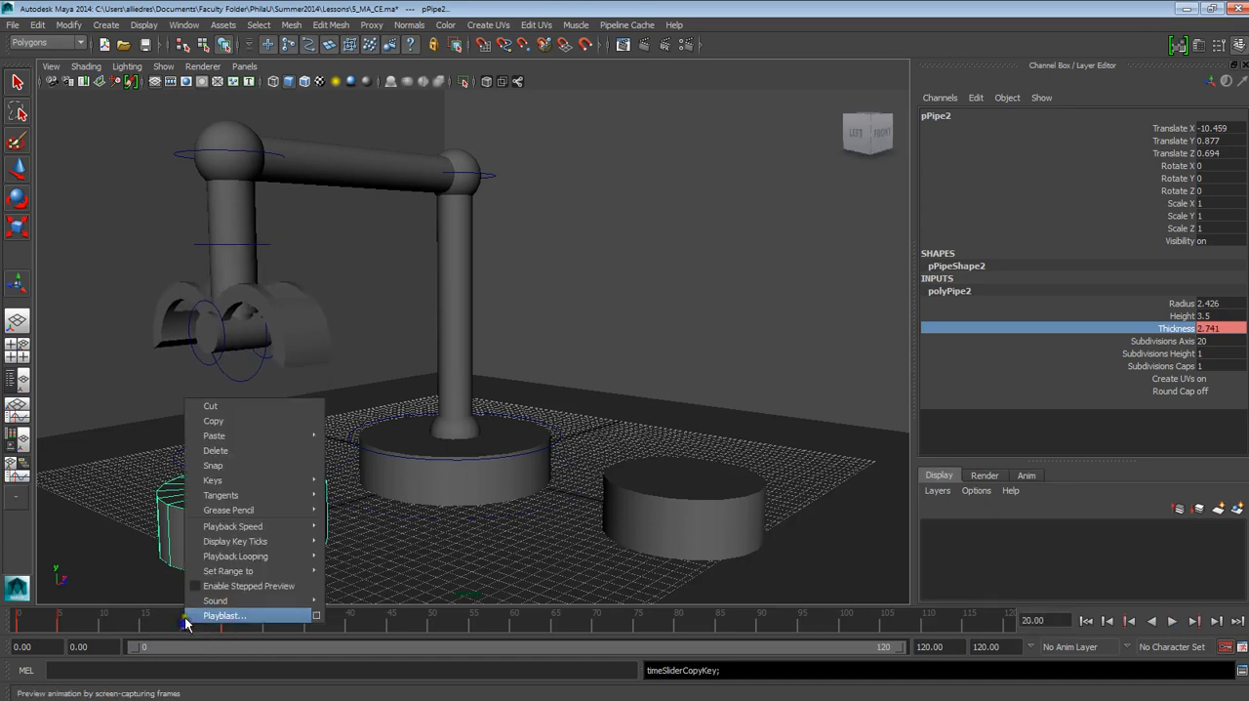
pyautogui.moveTo(210, 434)
pyautogui.click(353, 444)
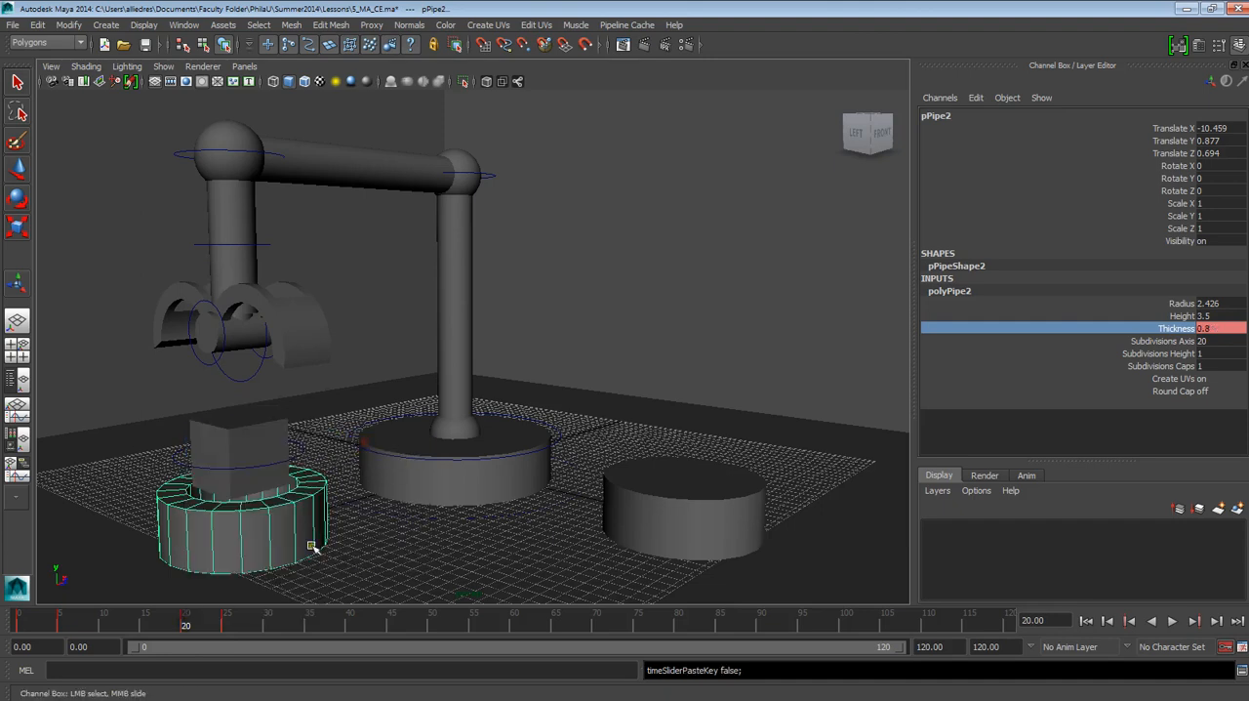
# Step: Play the animation from frame 0 to review how the pick-up base opens and closes around the box
pyautogui.moveTo(246, 633)
pyautogui.mouseDown()
pyautogui.moveTo(106, 626)
pyautogui.moveTo(251, 619)
pyautogui.moveTo(19, 622)
pyautogui.mouseUp()
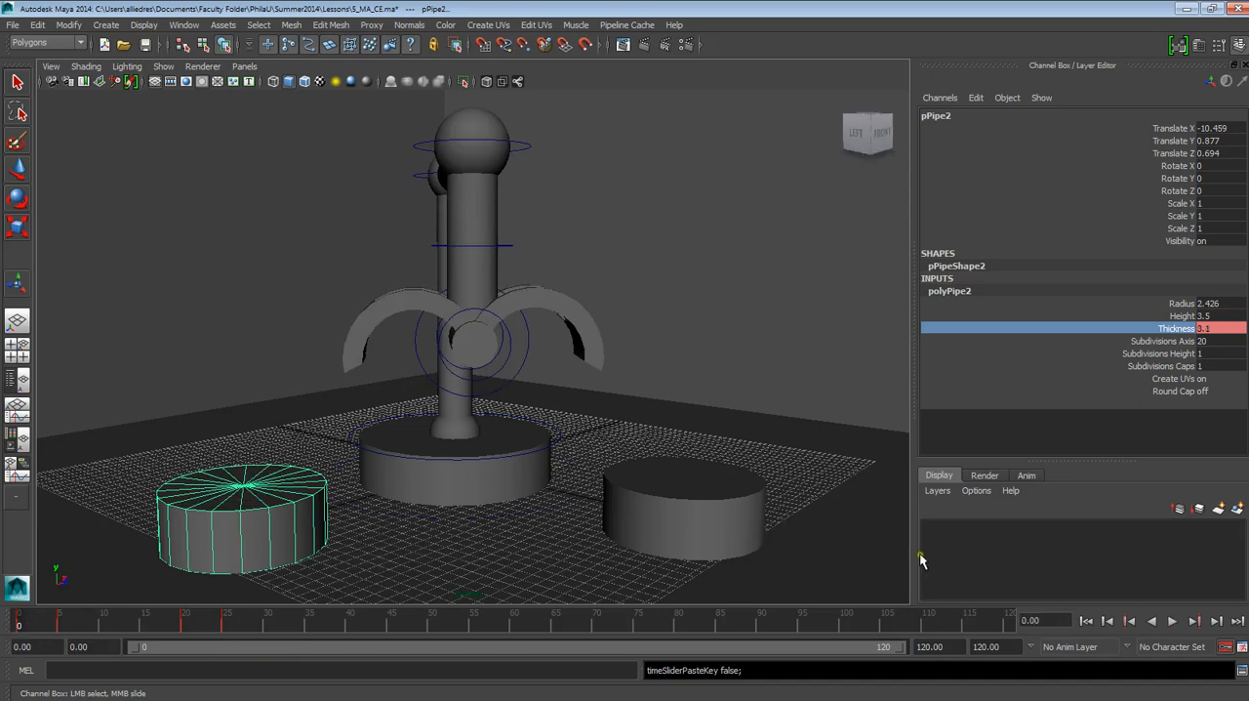
pyautogui.click(1173, 622)
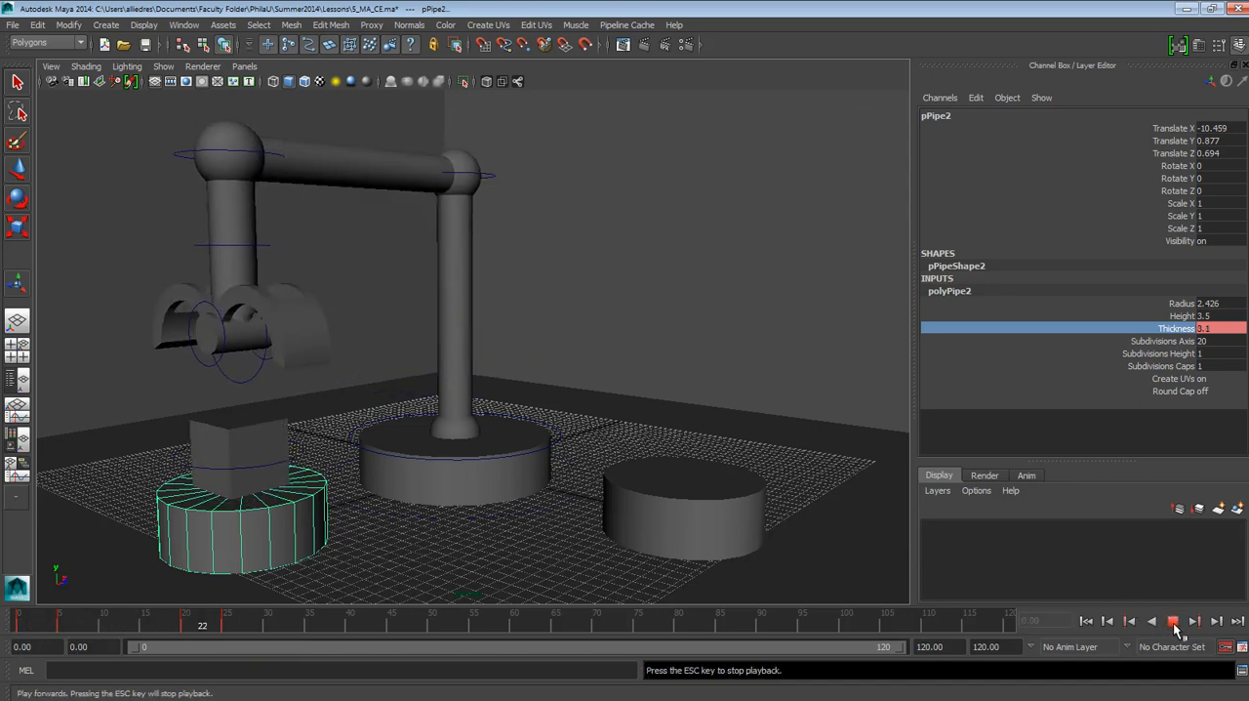
pyautogui.moveTo(254, 626); pyautogui.dragTo(202, 625)
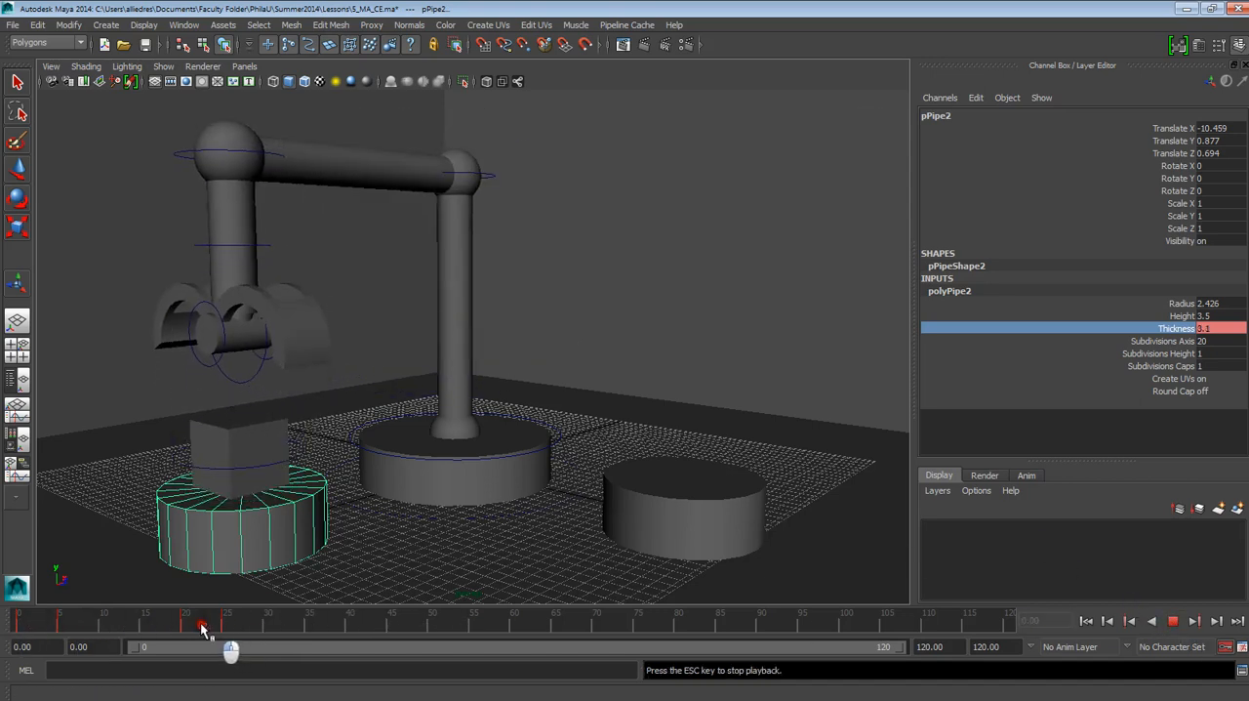
pyautogui.click(1173, 620)
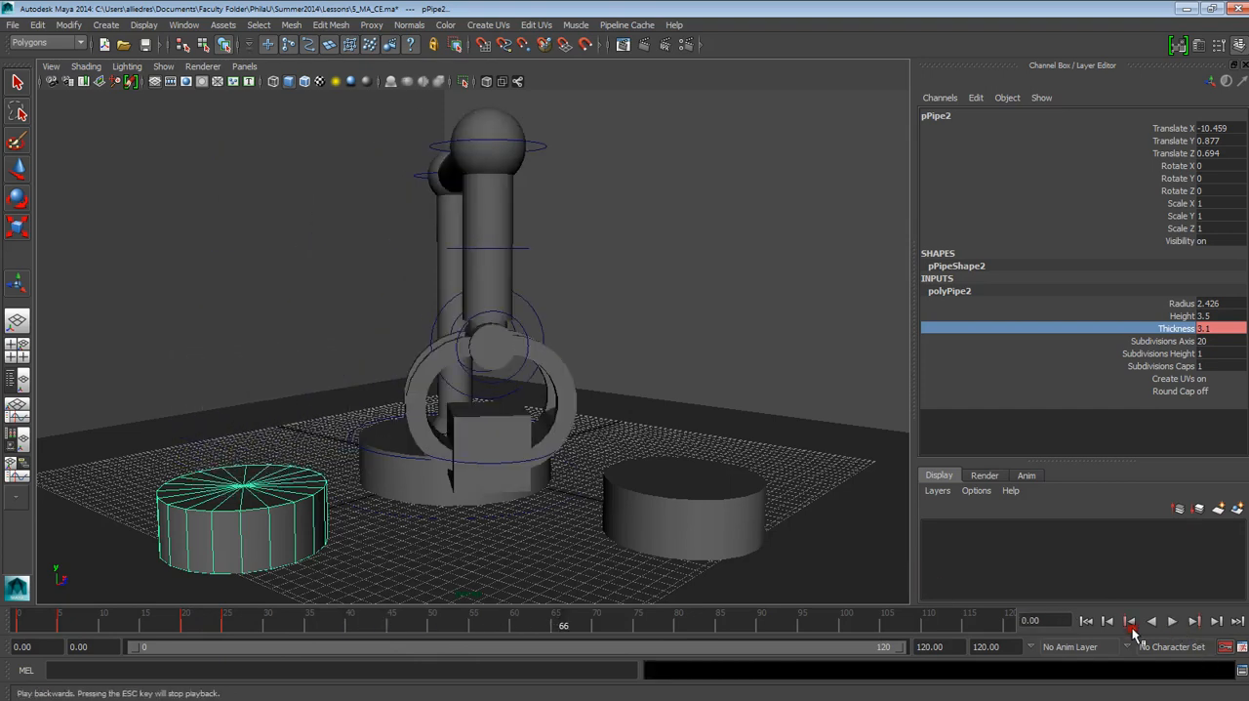
# Step: Move the pick-up base's closing Thickness key from frame 25 to frame 30 and replay the animation from frame 0
pyautogui.moveTo(206, 625)
pyautogui.mouseDown()
pyautogui.moveTo(262, 626)
pyautogui.moveTo(222, 625)
pyautogui.mouseUp()
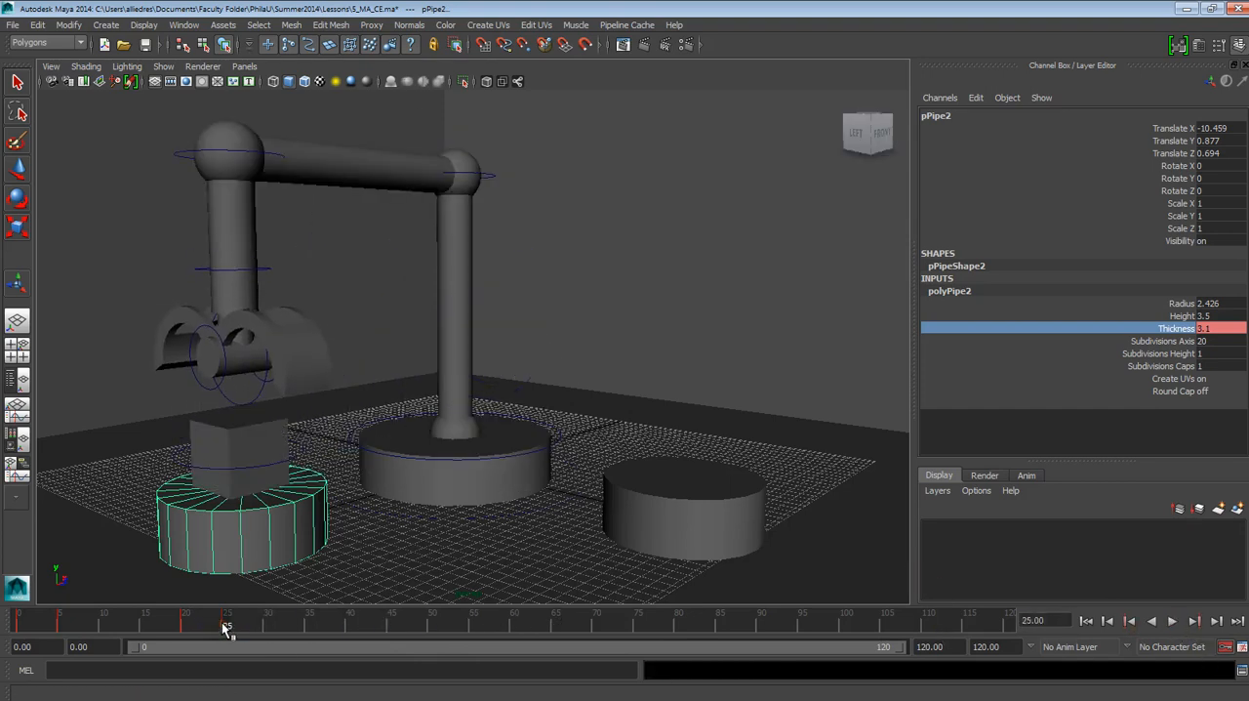
pyautogui.moveTo(224, 627)
pyautogui.mouseDown()
pyautogui.moveTo(290, 635)
pyautogui.moveTo(92, 624)
pyautogui.moveTo(230, 625)
pyautogui.moveTo(14, 640)
pyautogui.mouseUp()
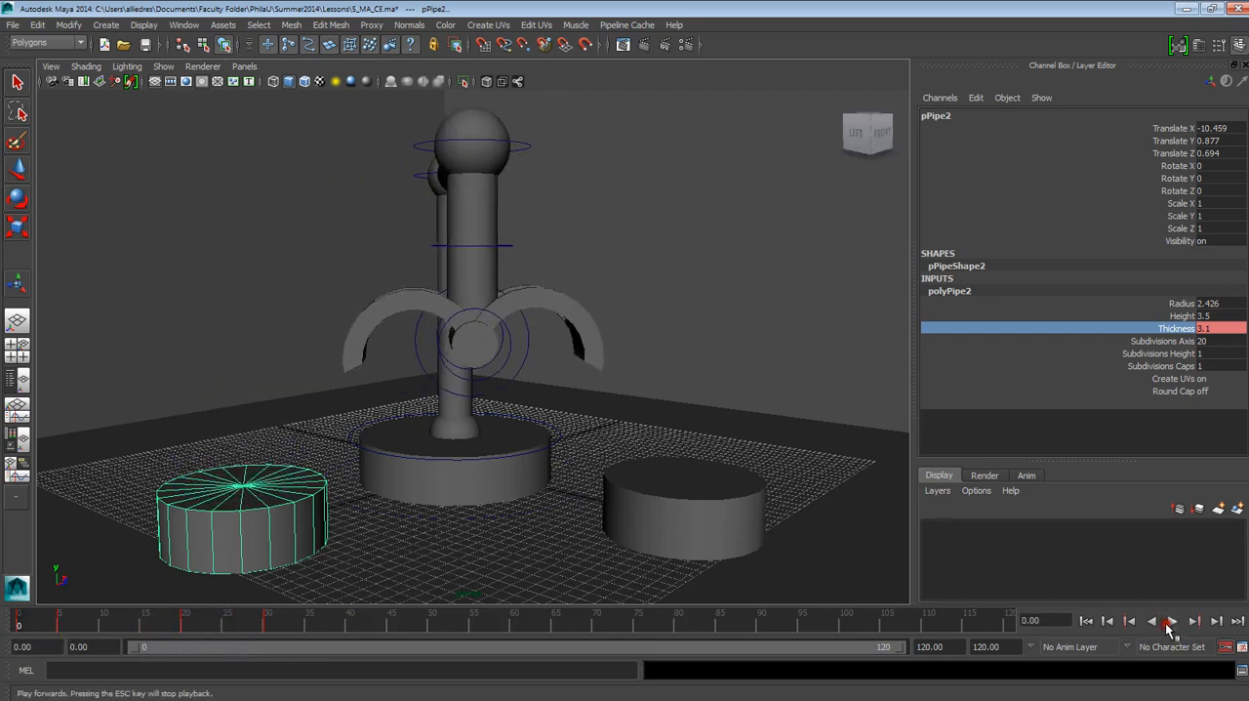
pyautogui.click(1170, 621)
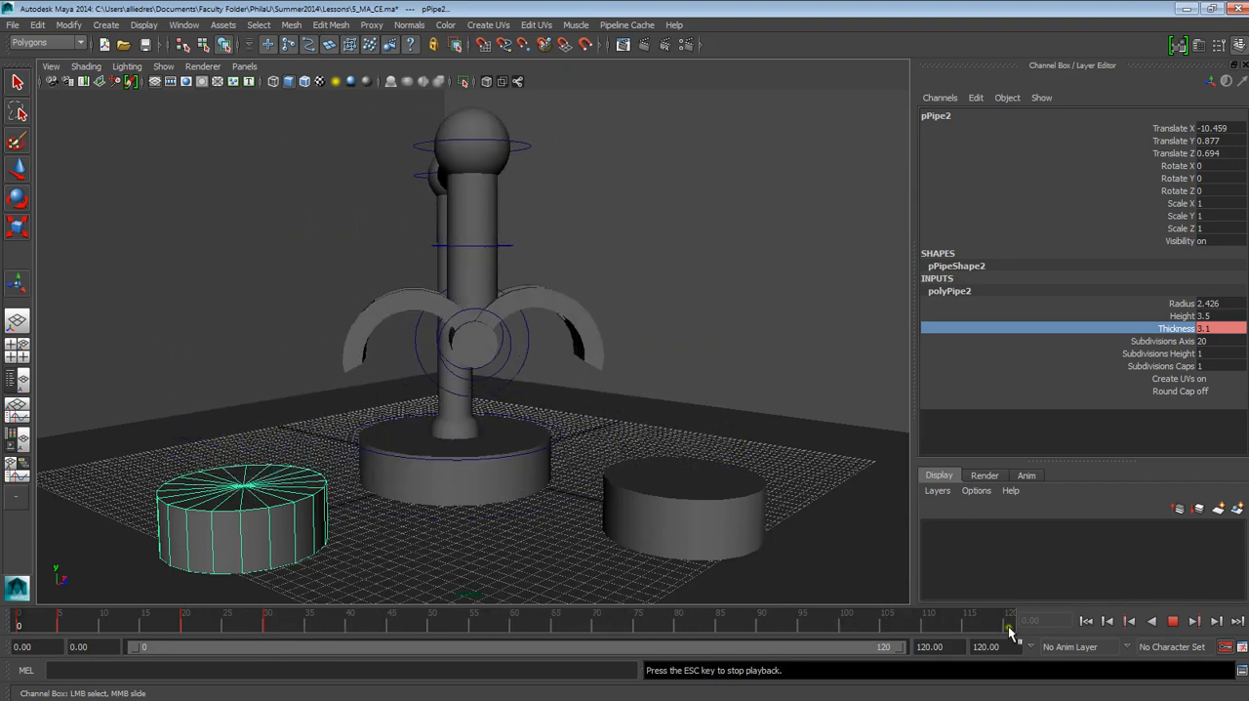
pyautogui.click(1176, 626)
# Step: Key the drop-off base's Thickness at its closed value of 3.1 on frame 88
pyautogui.moveTo(244, 622); pyautogui.dragTo(661, 617)
pyautogui.click(677, 498)
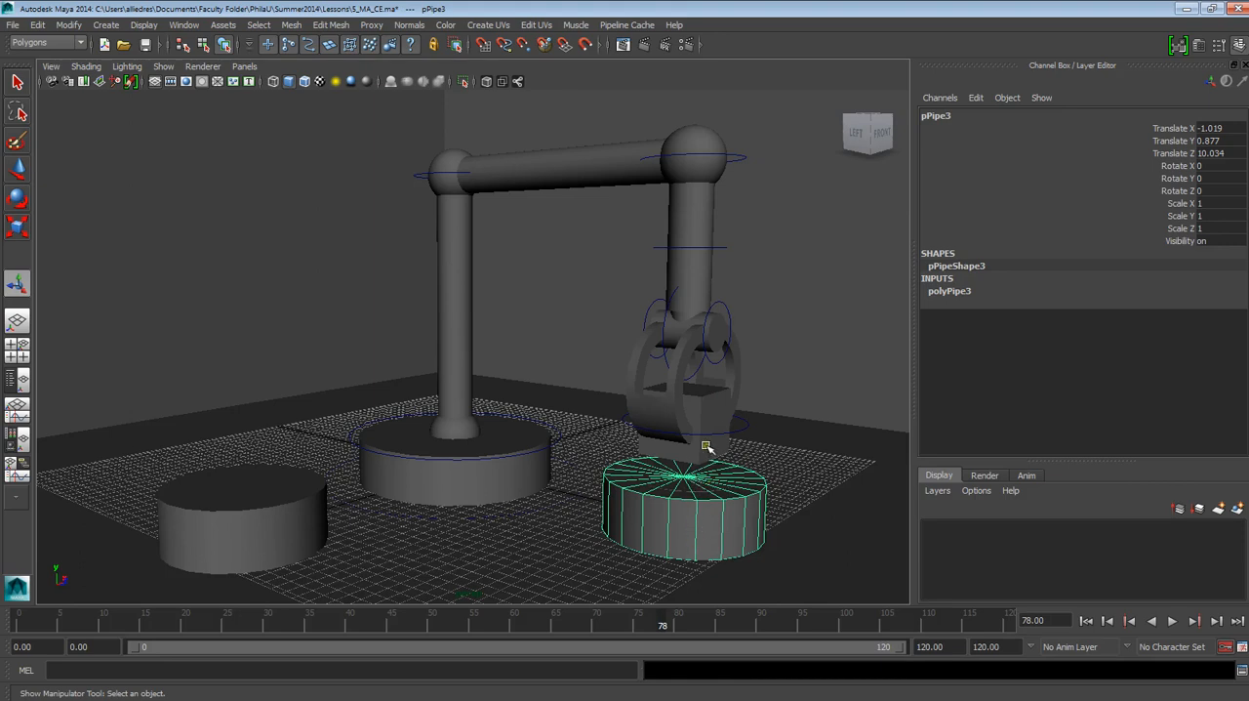
pyautogui.hotkey('alt', 'v')
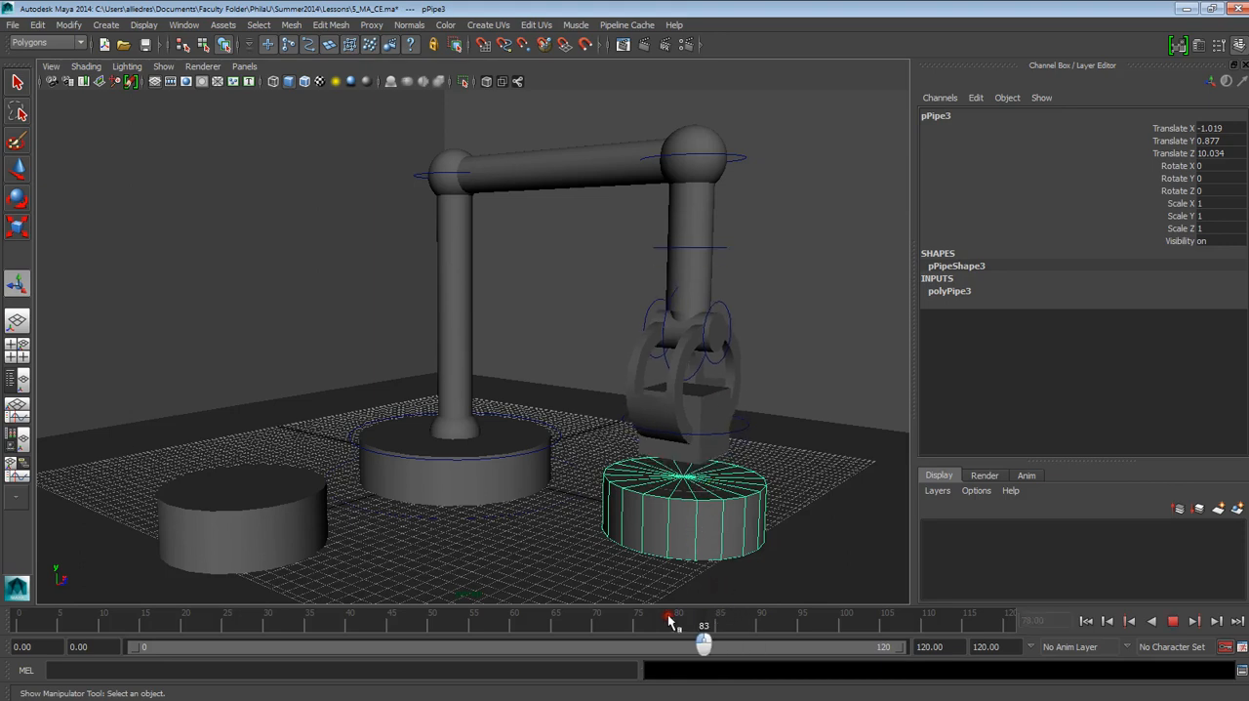
pyautogui.moveTo(687, 609)
pyautogui.mouseDown()
pyautogui.moveTo(759, 618)
pyautogui.moveTo(747, 624)
pyautogui.mouseUp()
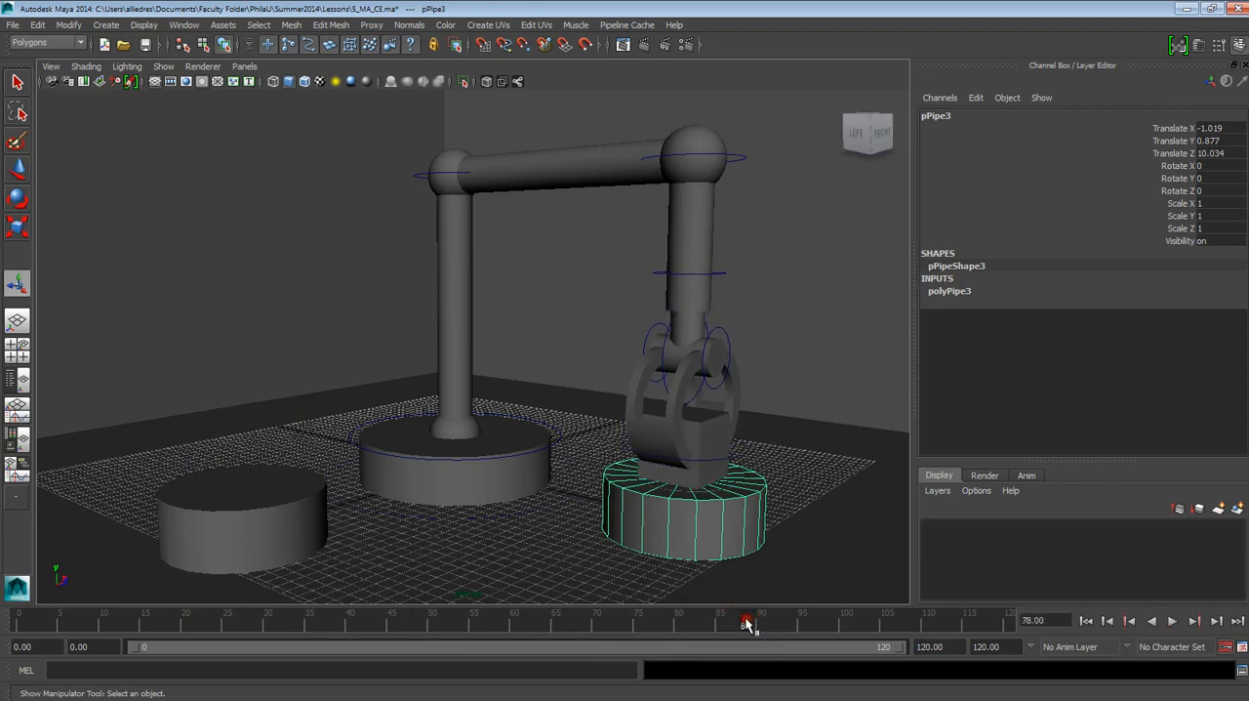
pyautogui.click(732, 459)
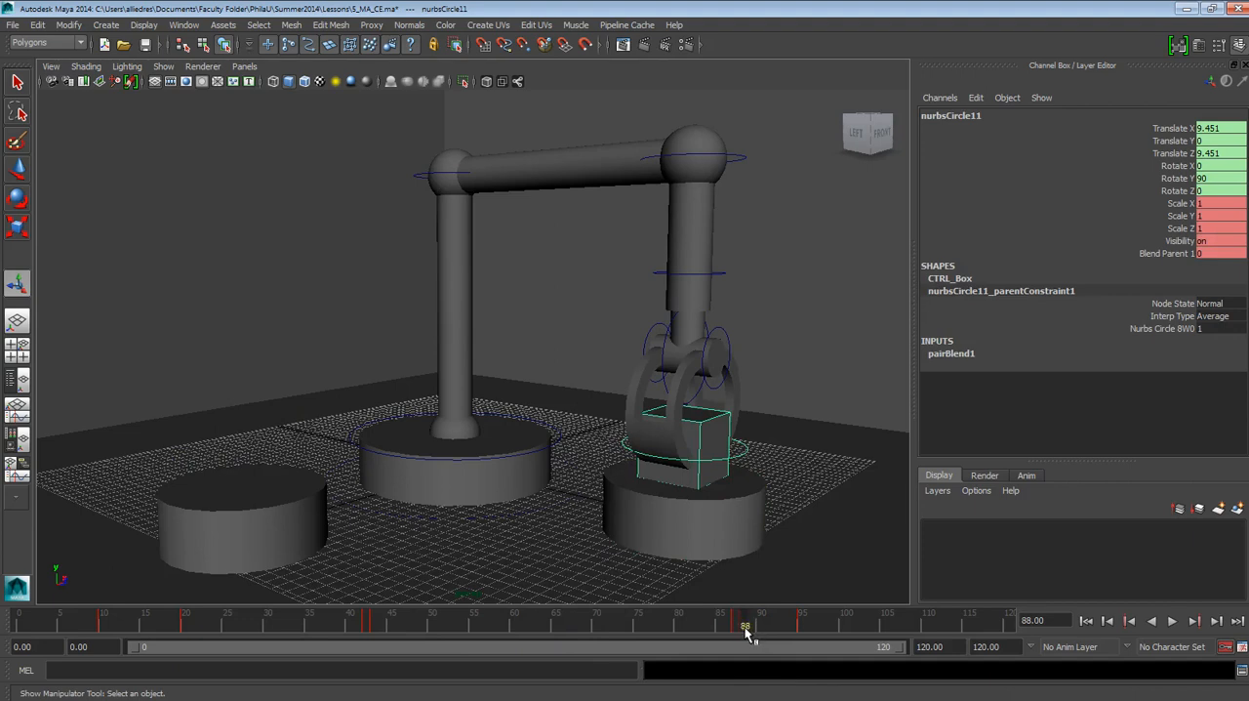
pyautogui.click(728, 538)
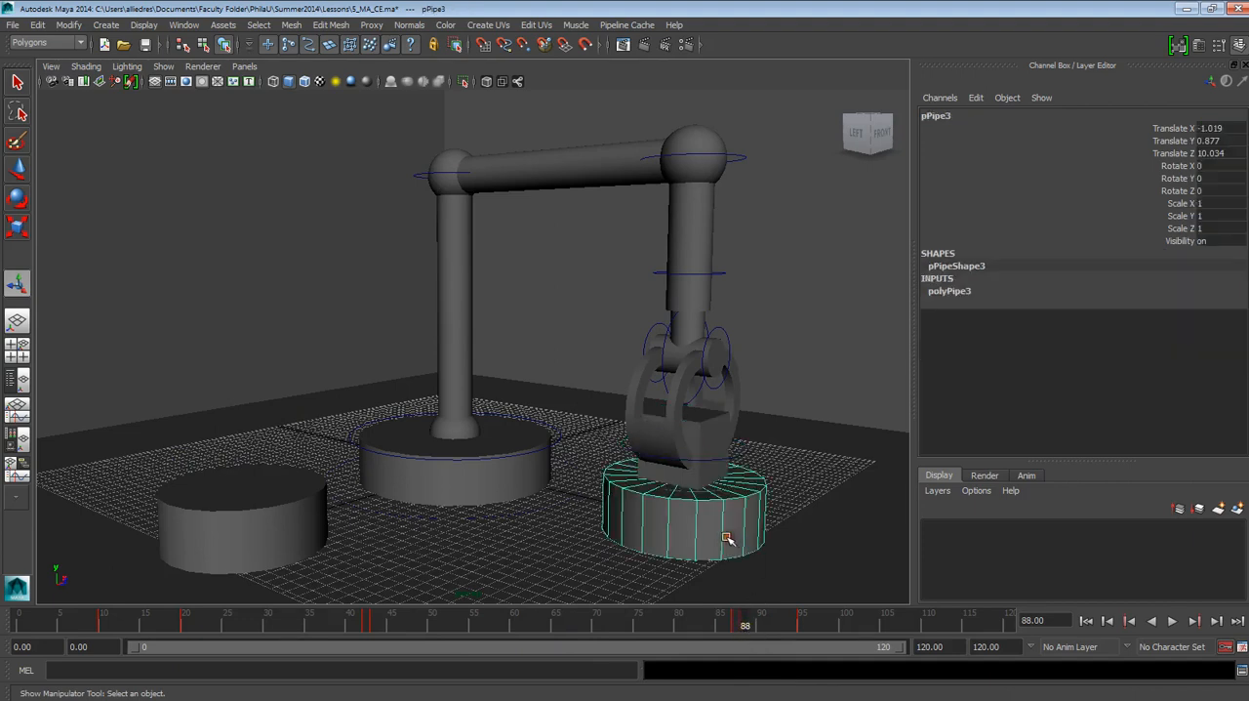
pyautogui.click(946, 291)
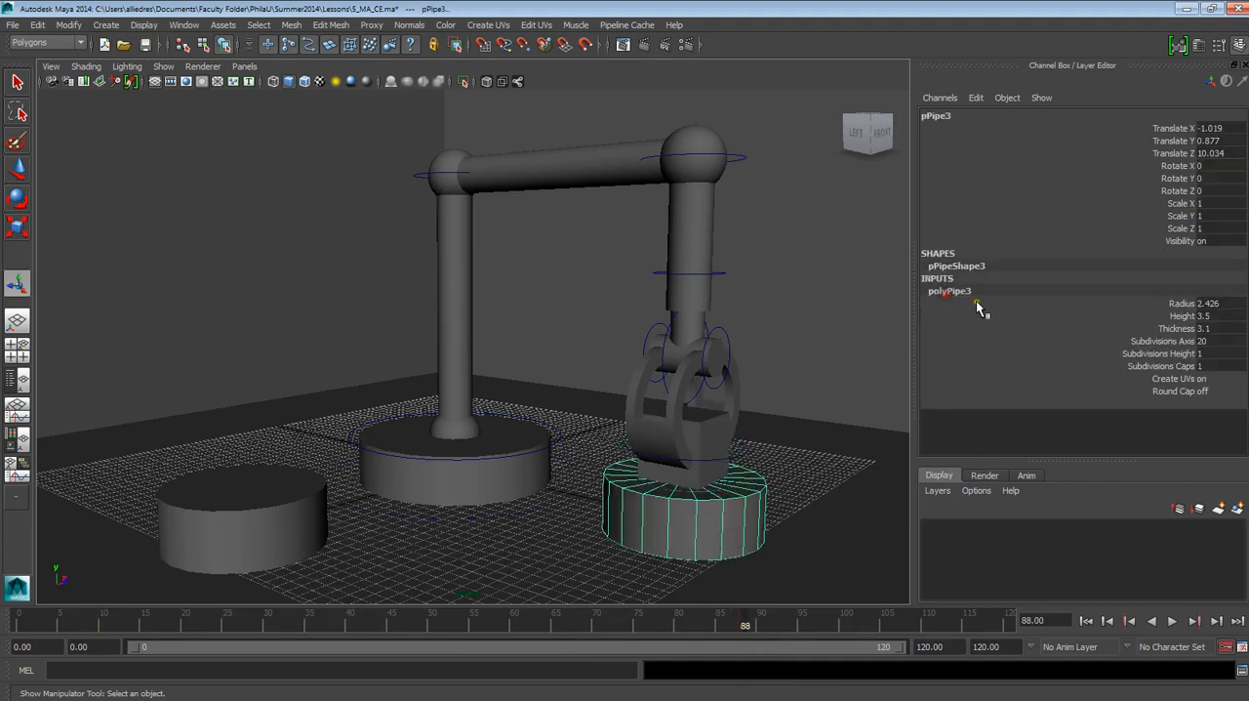
pyautogui.click(1176, 329)
pyautogui.rightClick(1176, 332)
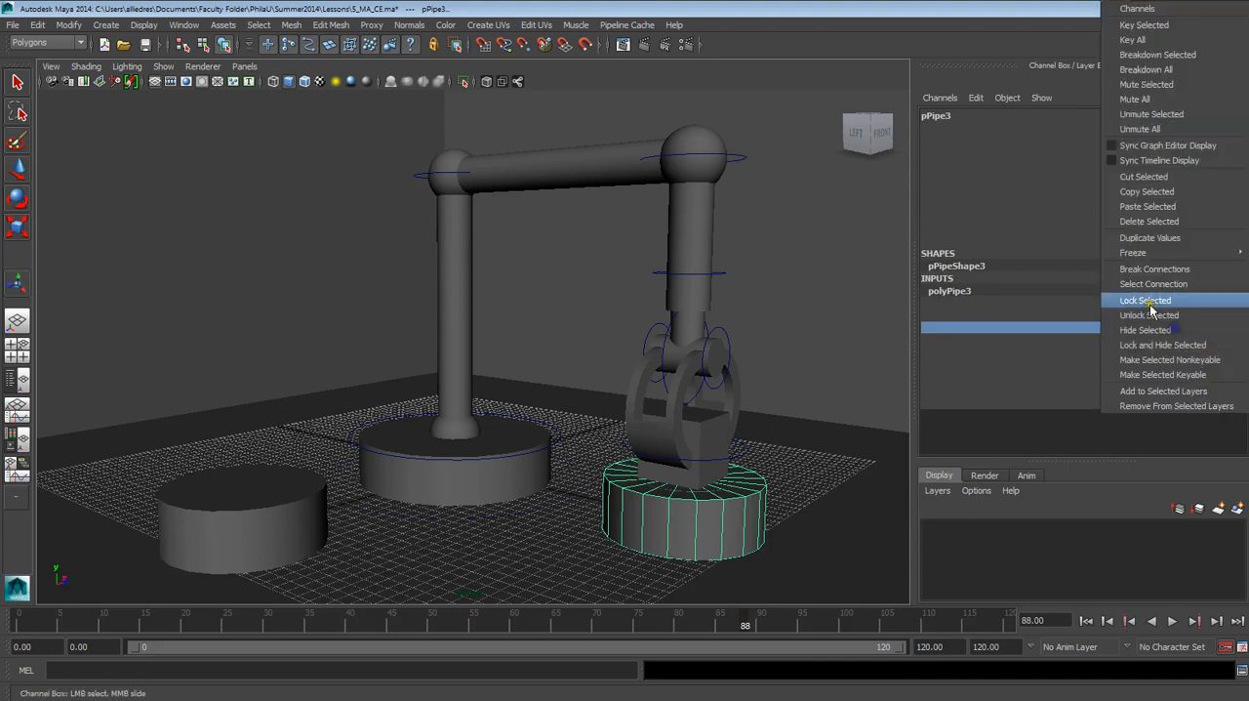
pyautogui.click(1144, 24)
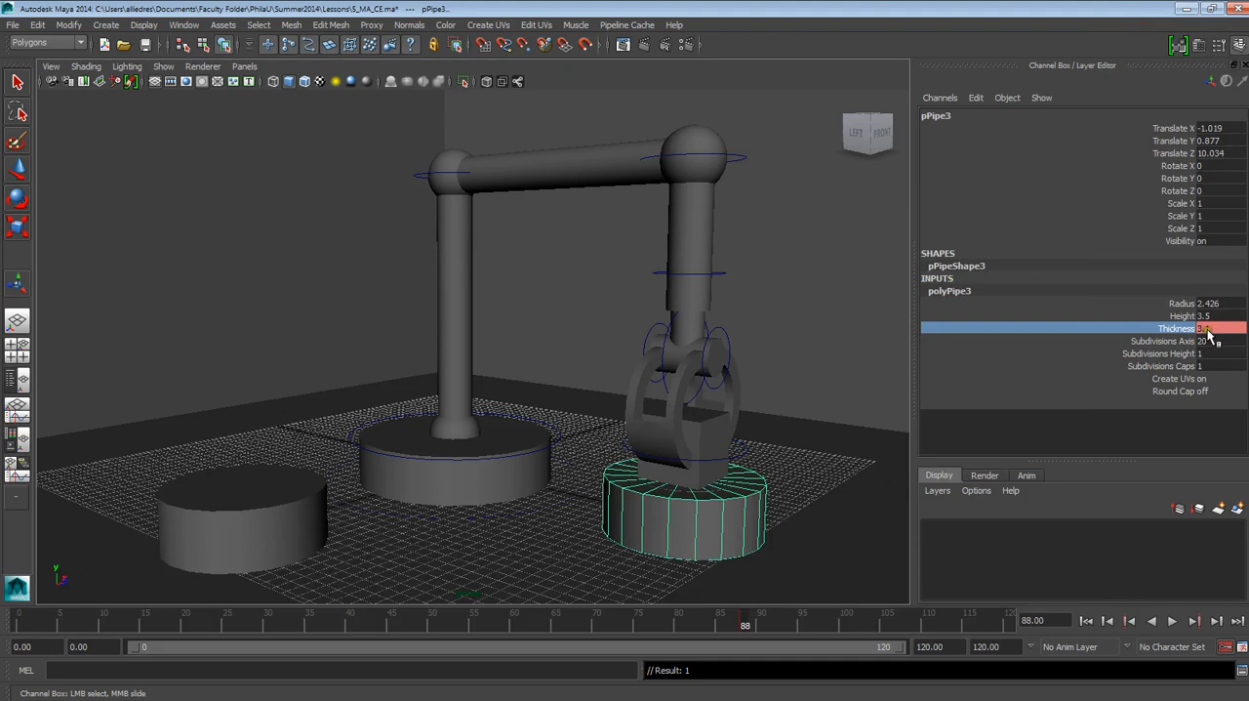
# Step: Check the pick-up base's open Thickness value at frame 20
pyautogui.press('t')
pyautogui.click(264, 530)
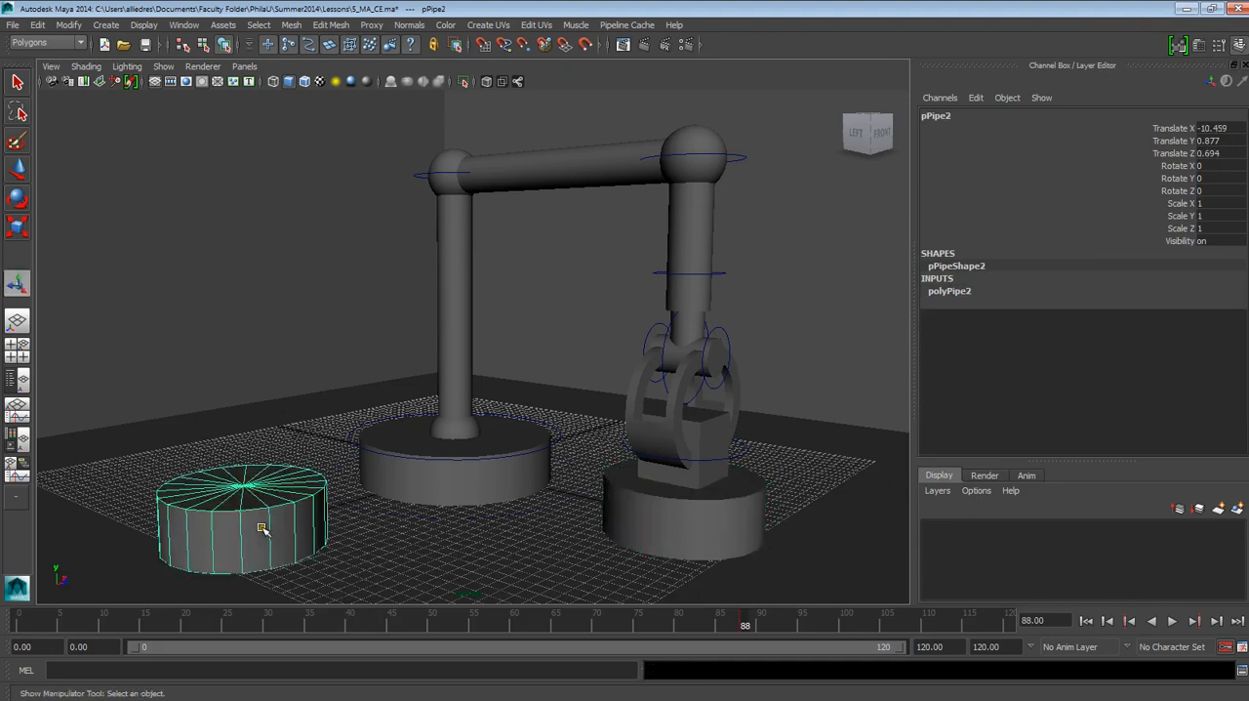
pyautogui.click(951, 289)
pyautogui.click(186, 624)
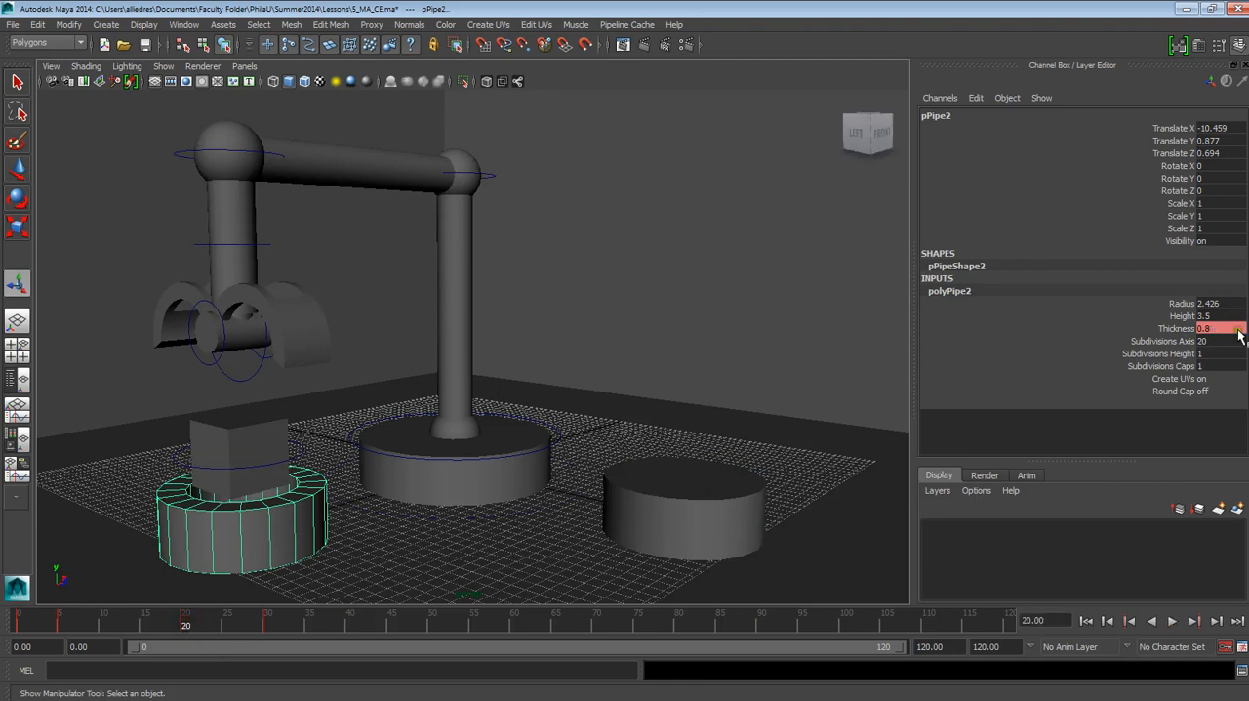
# Step: Move the drop-off base's closed Thickness key from frame 88 to frame 83
pyautogui.click(657, 525)
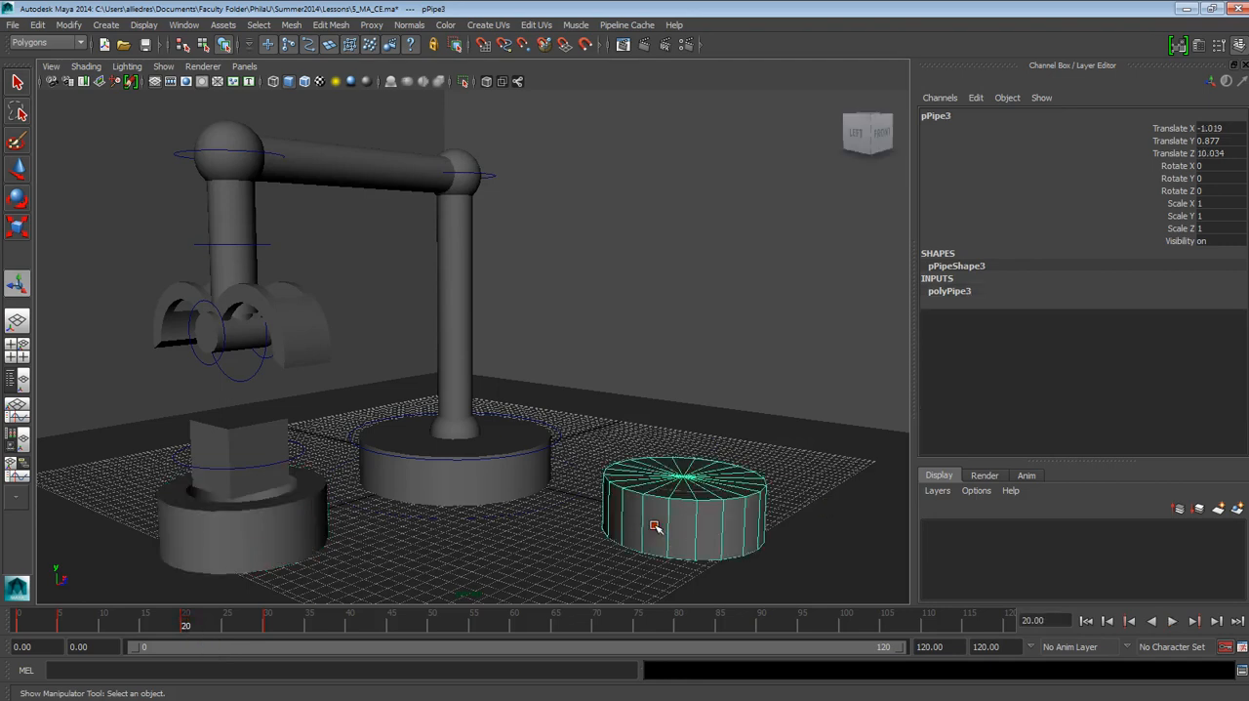
pyautogui.click(952, 290)
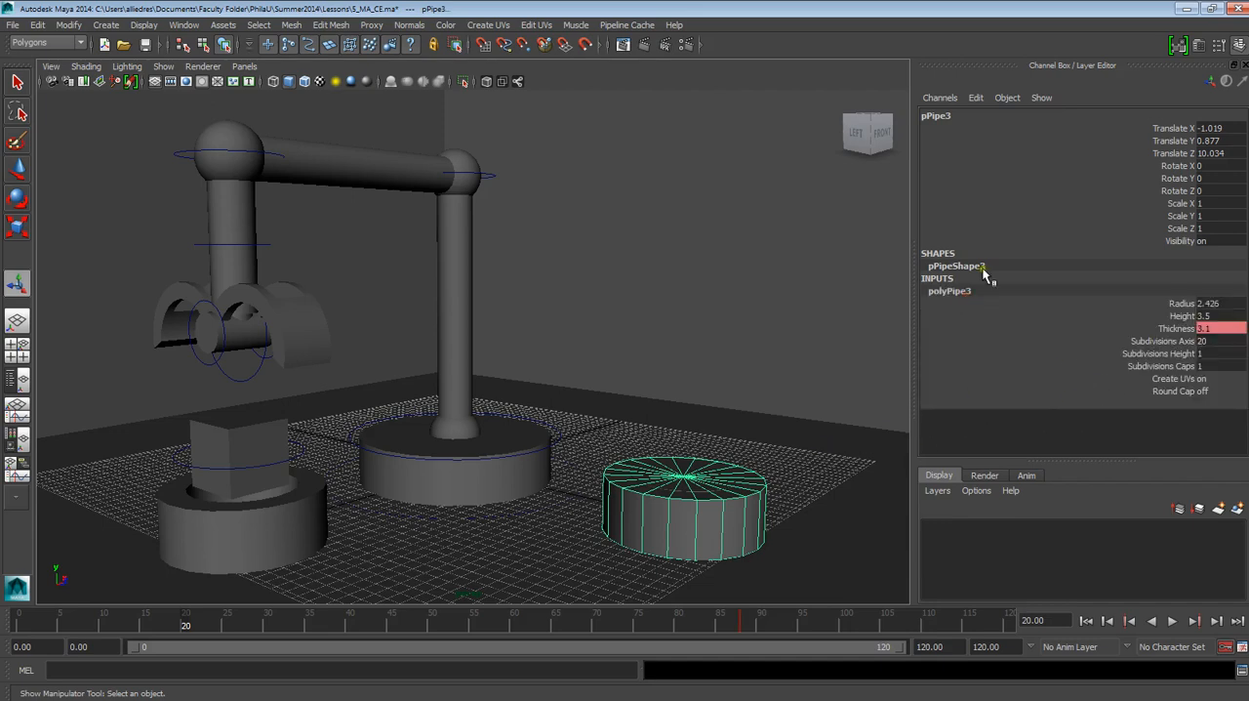
pyautogui.click(751, 384)
pyautogui.click(729, 481)
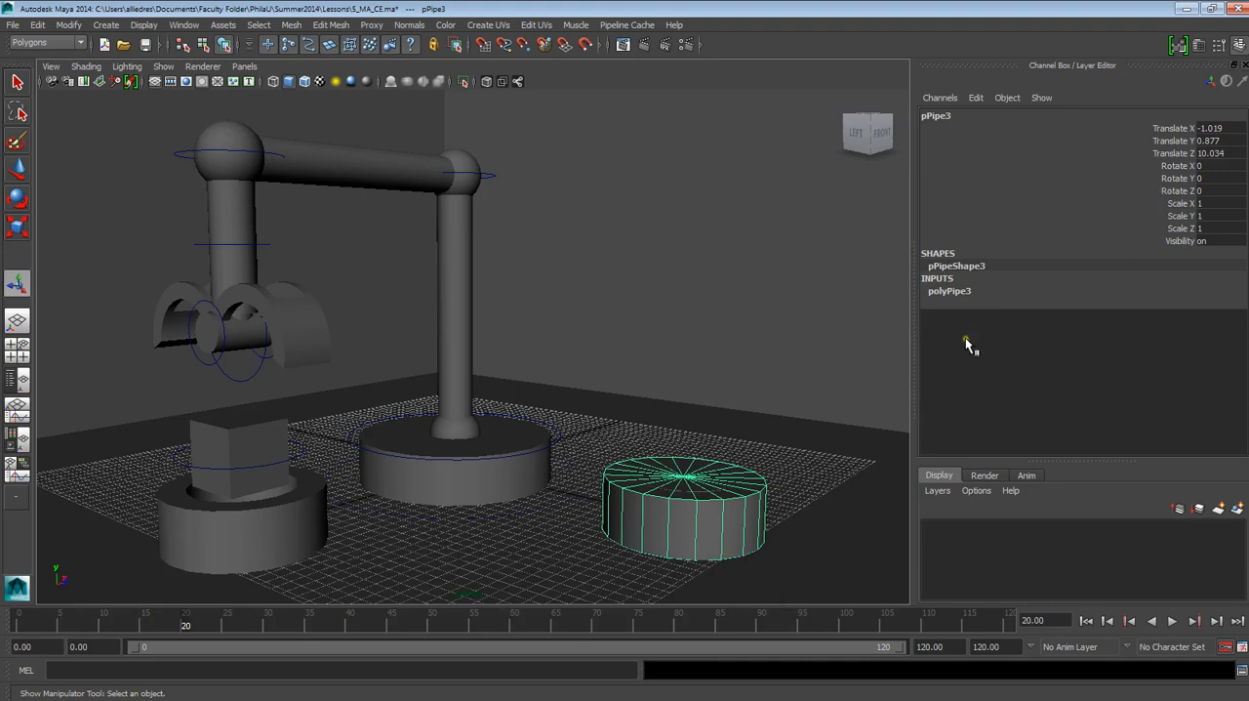
pyautogui.click(953, 292)
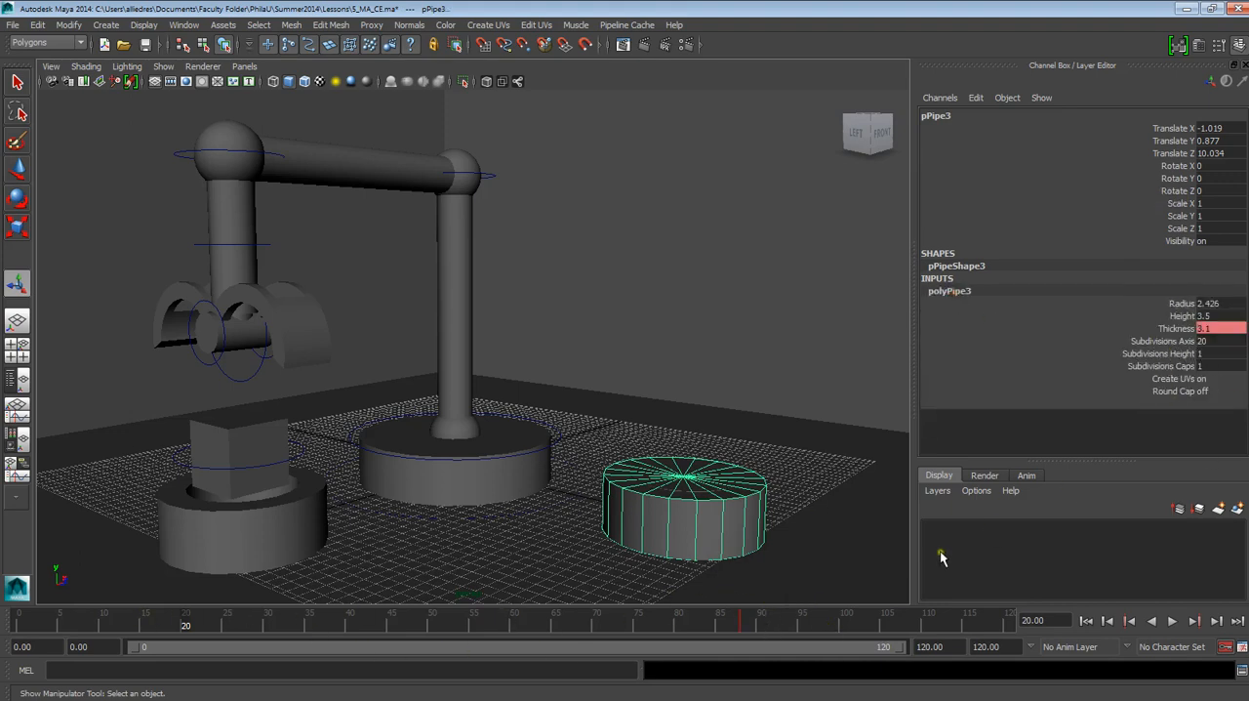
pyautogui.hotkey('alt', 'v')
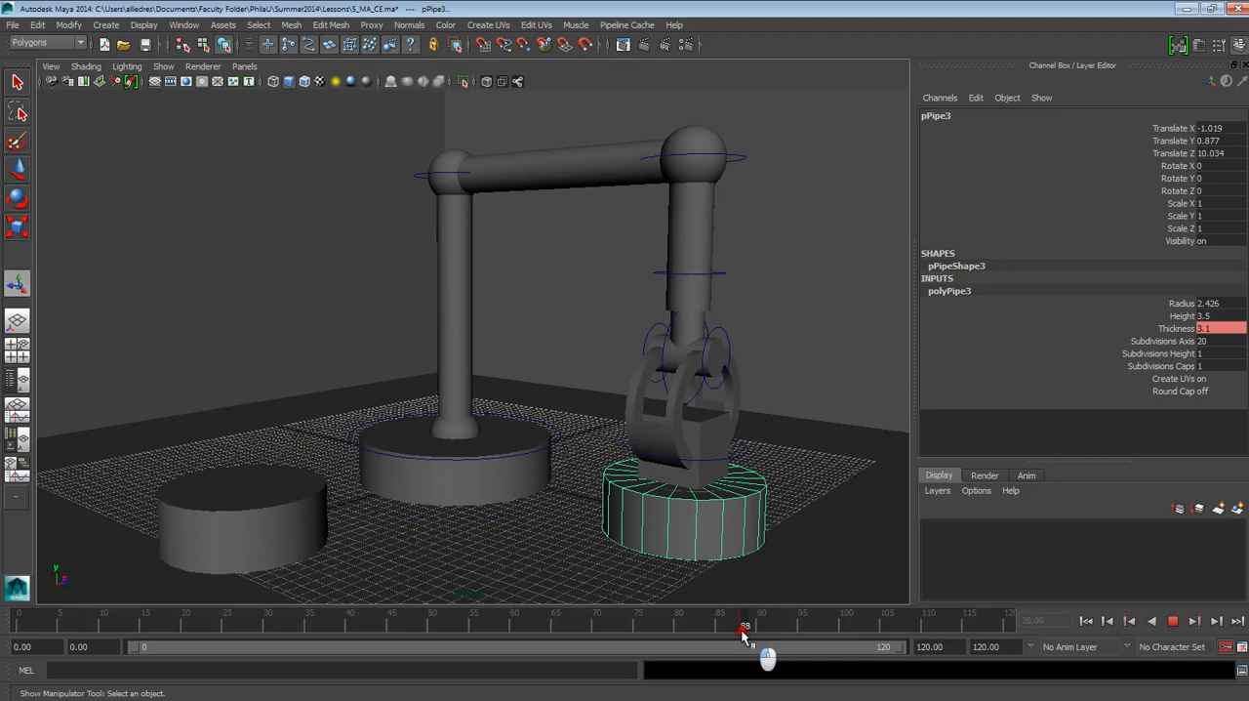
pyautogui.moveTo(742, 632)
pyautogui.mouseDown()
pyautogui.moveTo(725, 631)
pyautogui.moveTo(745, 632)
pyautogui.mouseUp()
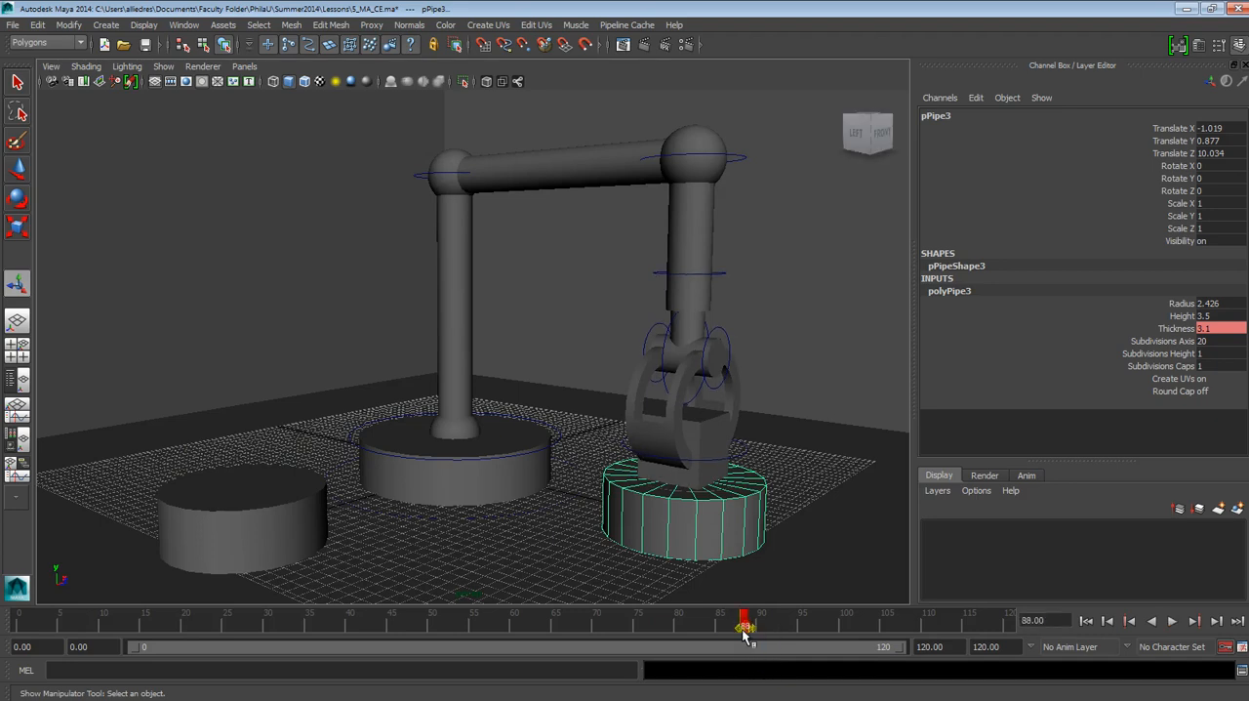
pyautogui.moveTo(742, 632)
pyautogui.mouseDown()
pyautogui.moveTo(700, 626)
pyautogui.moveTo(760, 628)
pyautogui.moveTo(739, 632)
pyautogui.mouseUp()
pyautogui.doubleClick(684, 627)
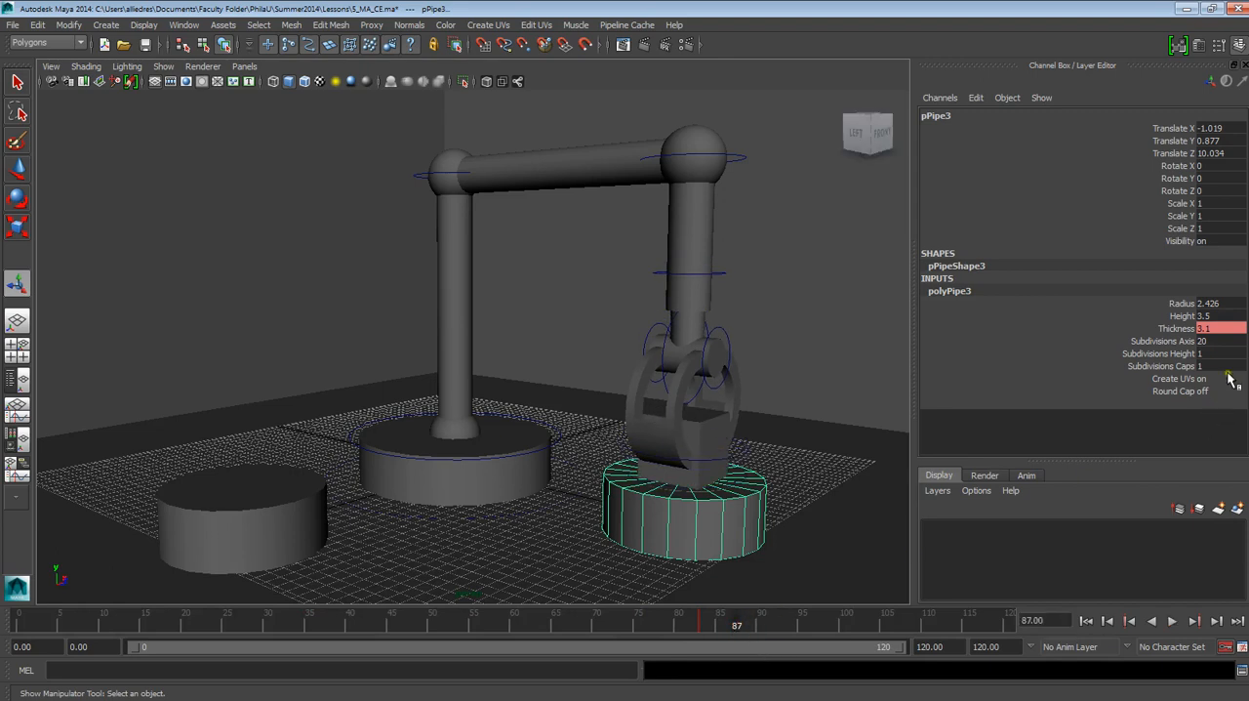
# Step: Set the drop-off base's Thickness to 0.8 at frame 87 to open it around the box
pyautogui.click(1208, 328)
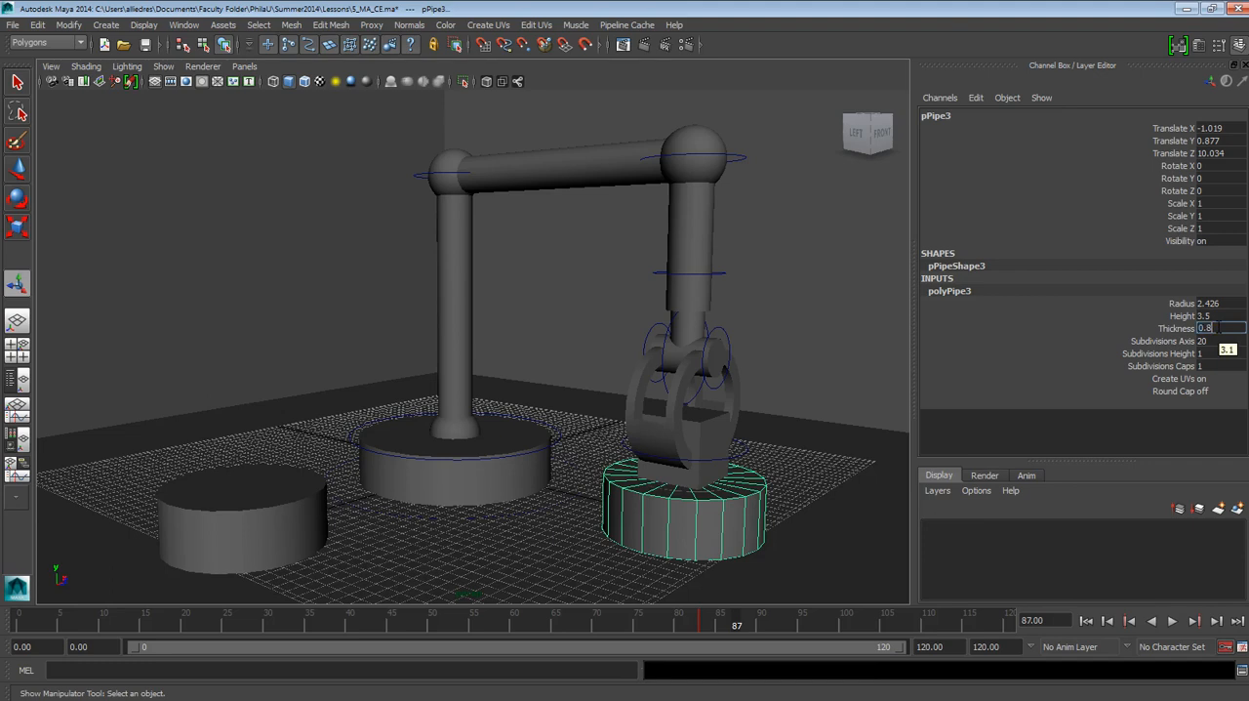
pyautogui.write('0.8')
pyautogui.press('Return')
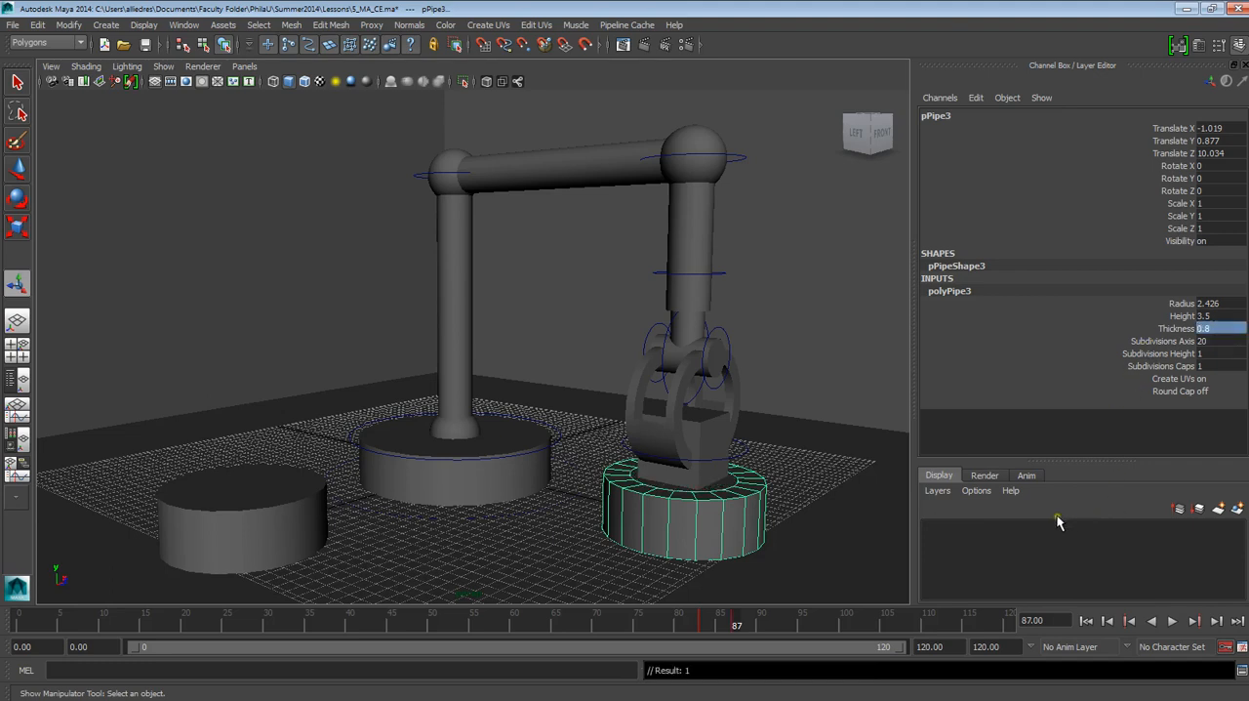
# Step: Delete the Base_2 disc that covers the opening of the drop-off base
pyautogui.click(817, 442)
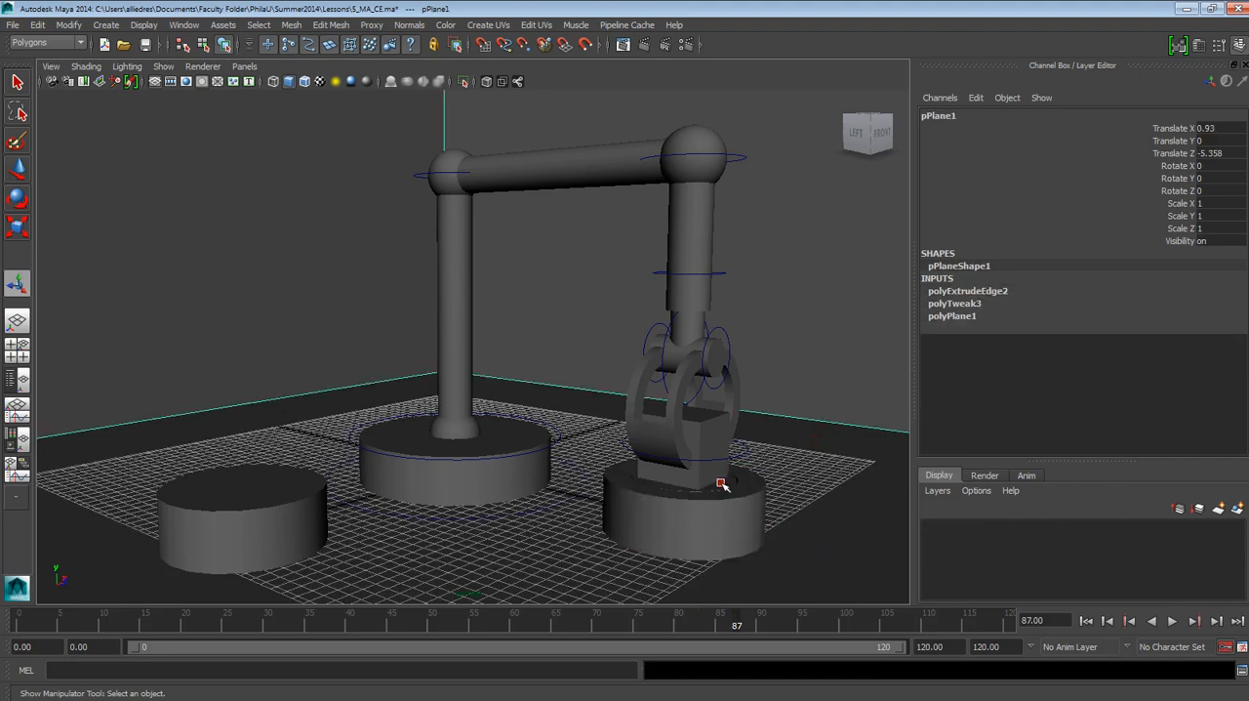
pyautogui.click(722, 485)
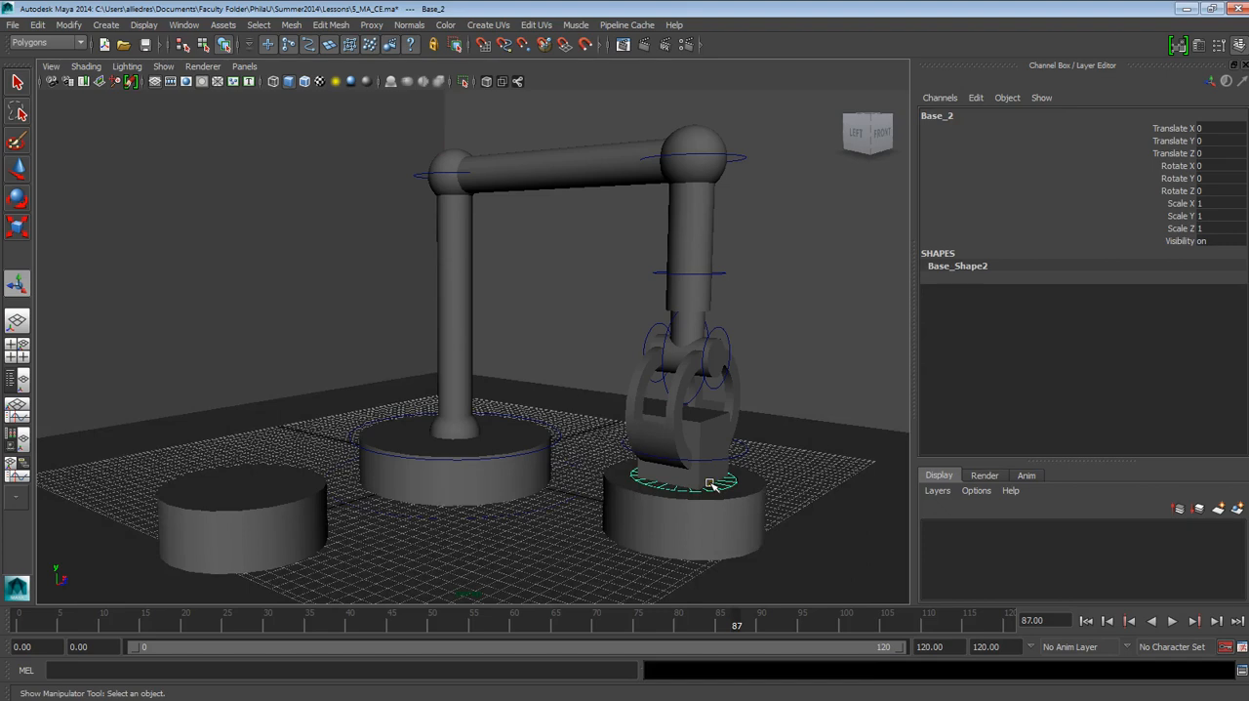
pyautogui.click(733, 494)
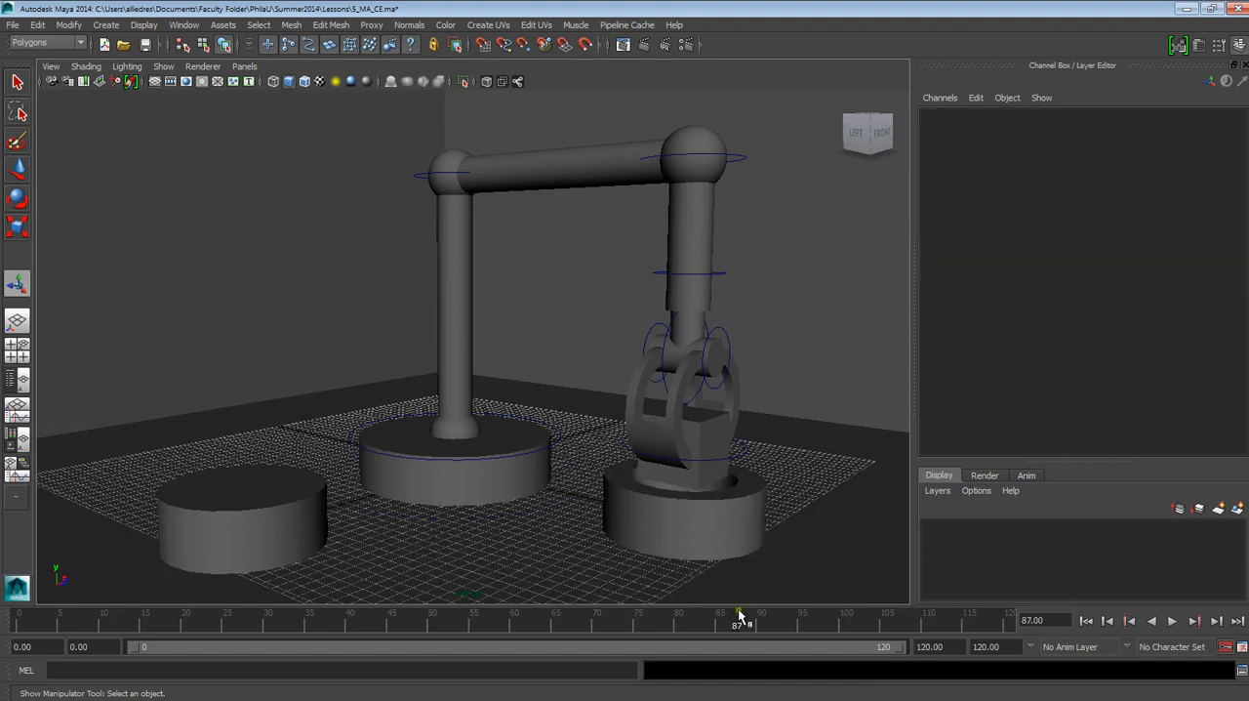
# Step: Scrub through the animation with the drop-off base selected to review how it opens as the box is lowered
pyautogui.click(734, 531)
pyautogui.moveTo(737, 629); pyautogui.dragTo(870, 625)
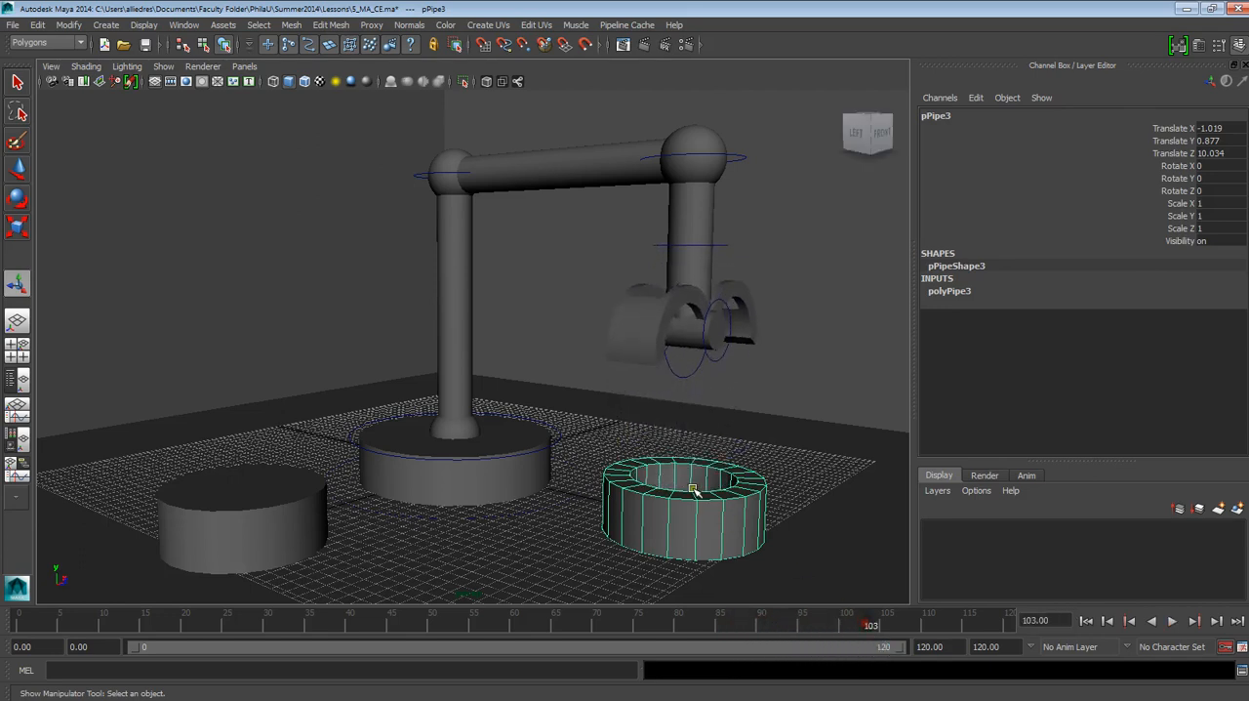
pyautogui.click(965, 292)
pyautogui.moveTo(865, 619); pyautogui.dragTo(787, 621)
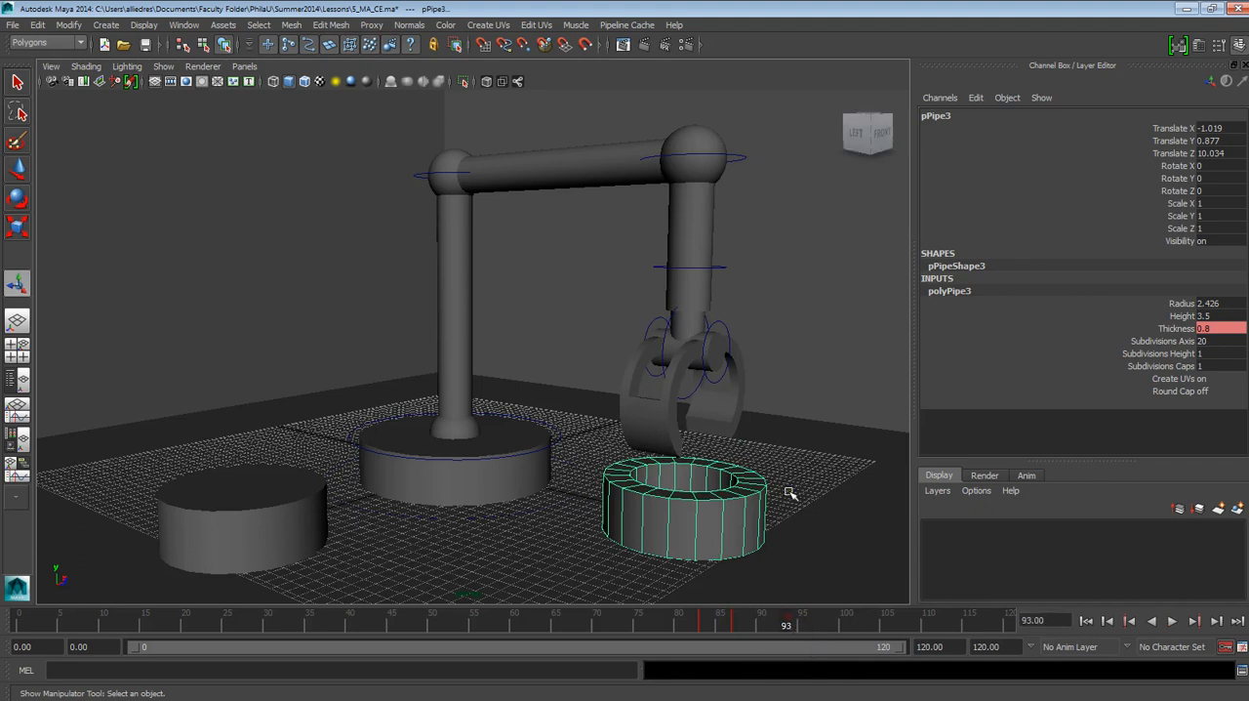
pyautogui.moveTo(790, 634); pyautogui.dragTo(162, 630)
pyautogui.moveTo(709, 630); pyautogui.dragTo(843, 642)
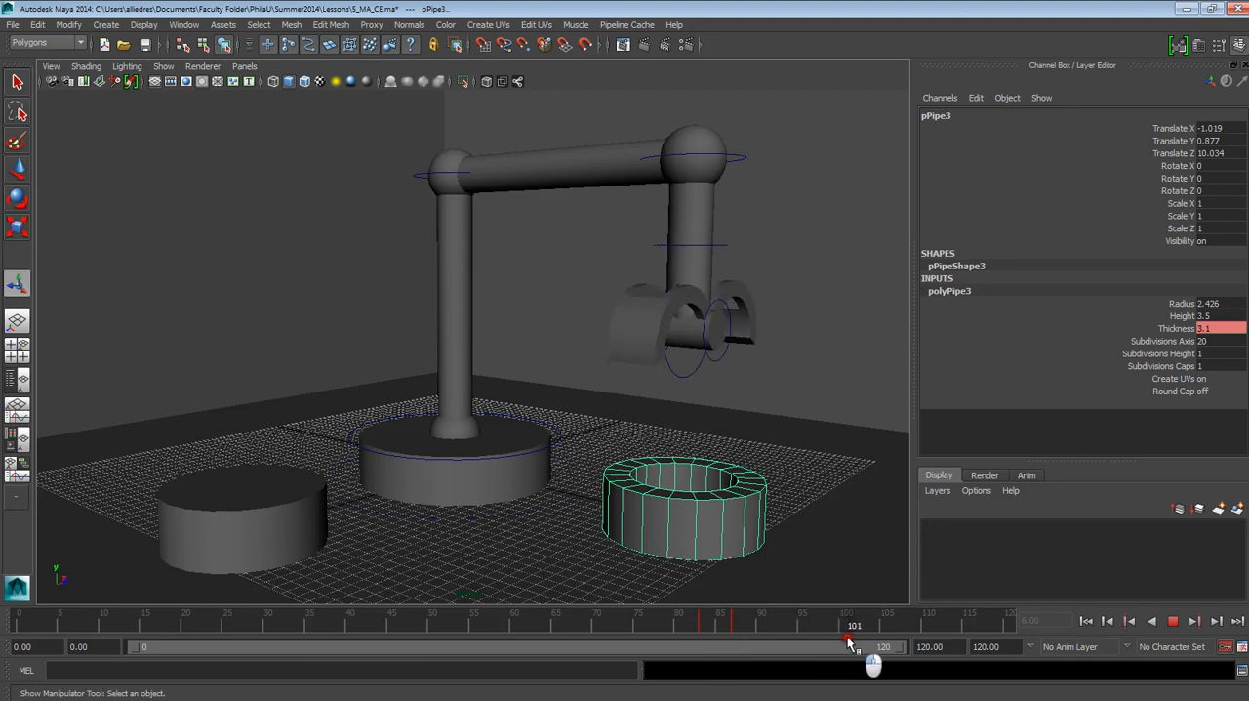
# Step: Copy the drop-off base's open Thickness key from frame 87 and paste it at frame 100
pyautogui.click(736, 626)
pyautogui.rightClick(735, 626)
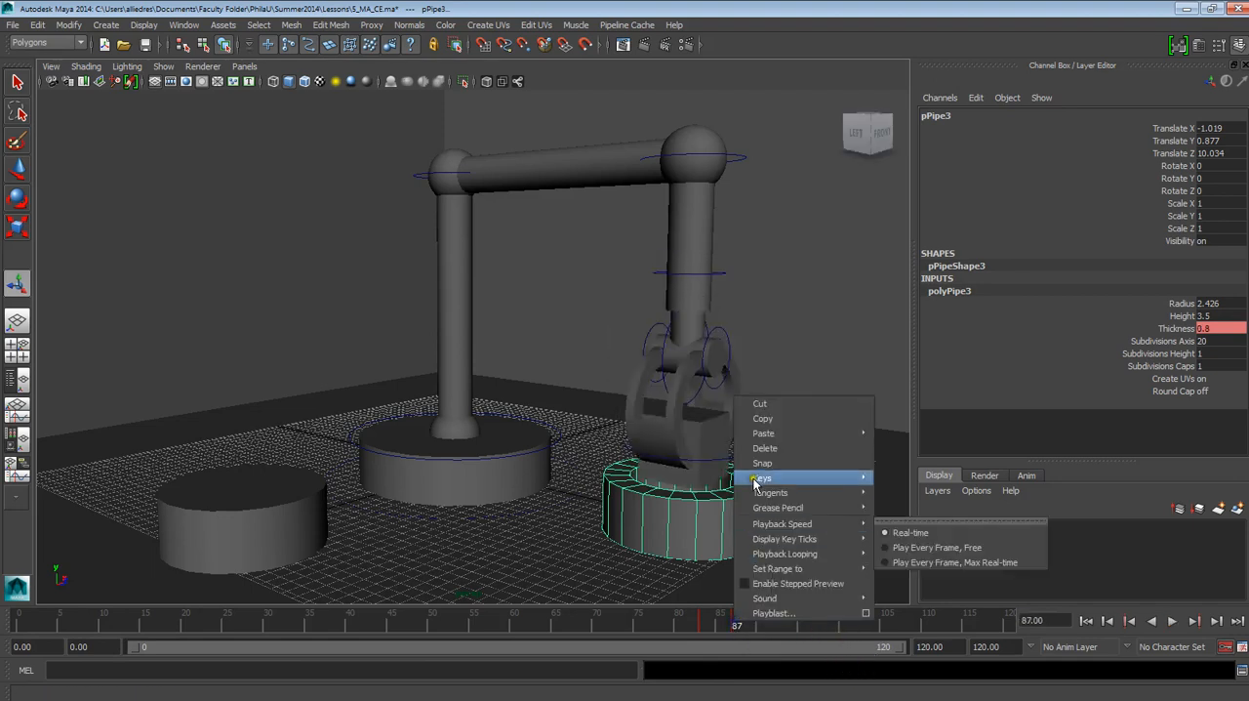
pyautogui.moveTo(770, 439)
pyautogui.click(763, 418)
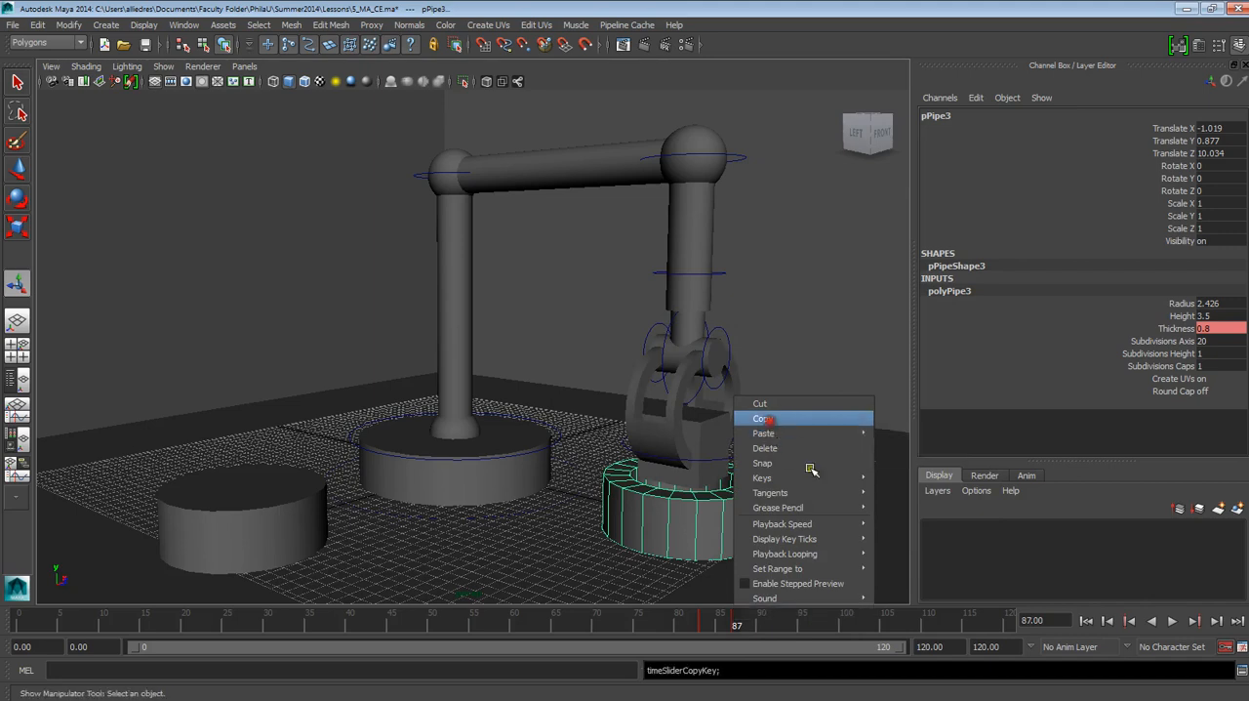
pyautogui.click(846, 624)
pyautogui.rightClick(845, 624)
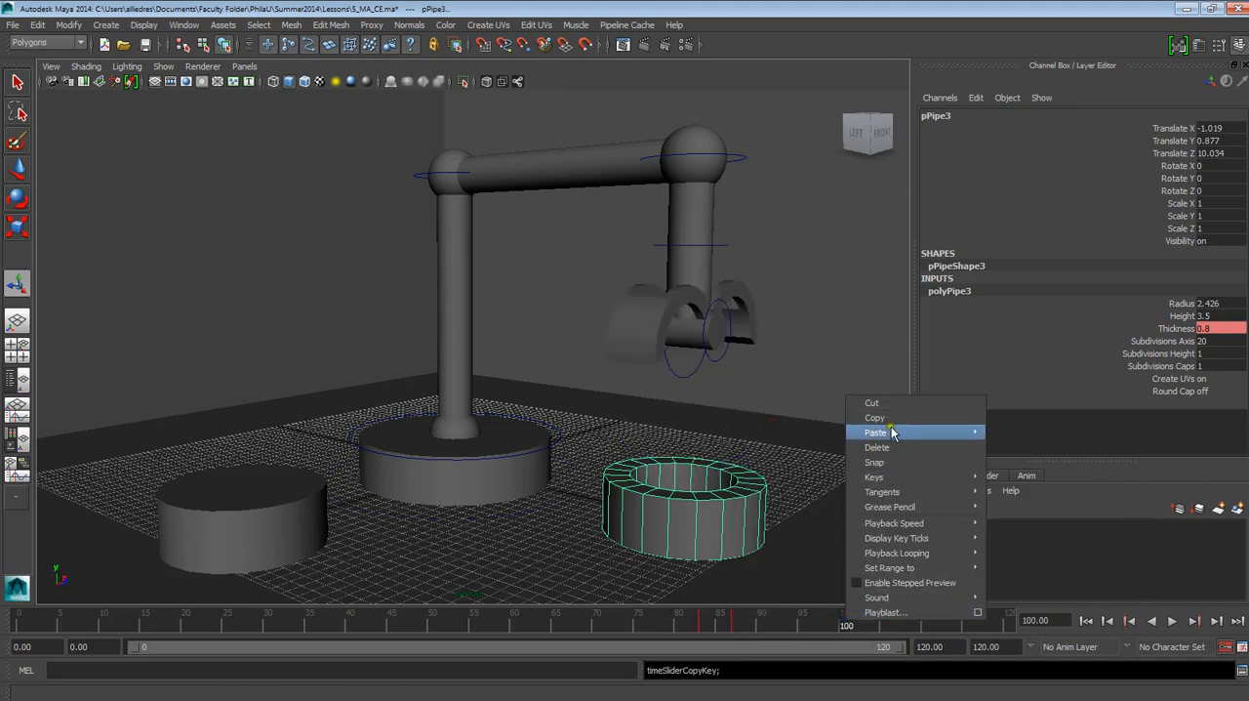
pyautogui.moveTo(966, 432)
pyautogui.click(1013, 441)
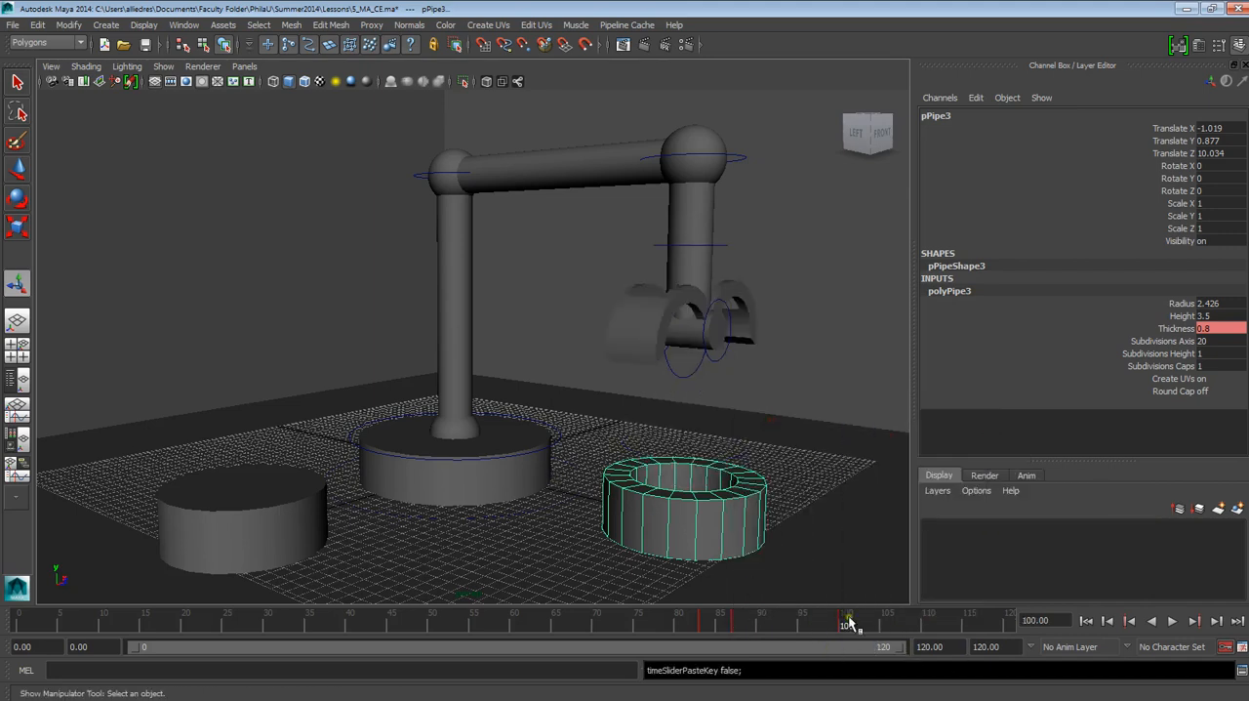
# Step: Copy the drop-off base's closed Thickness key from frame 83 and paste it at frame 110
pyautogui.hotkey('alt', 'v')
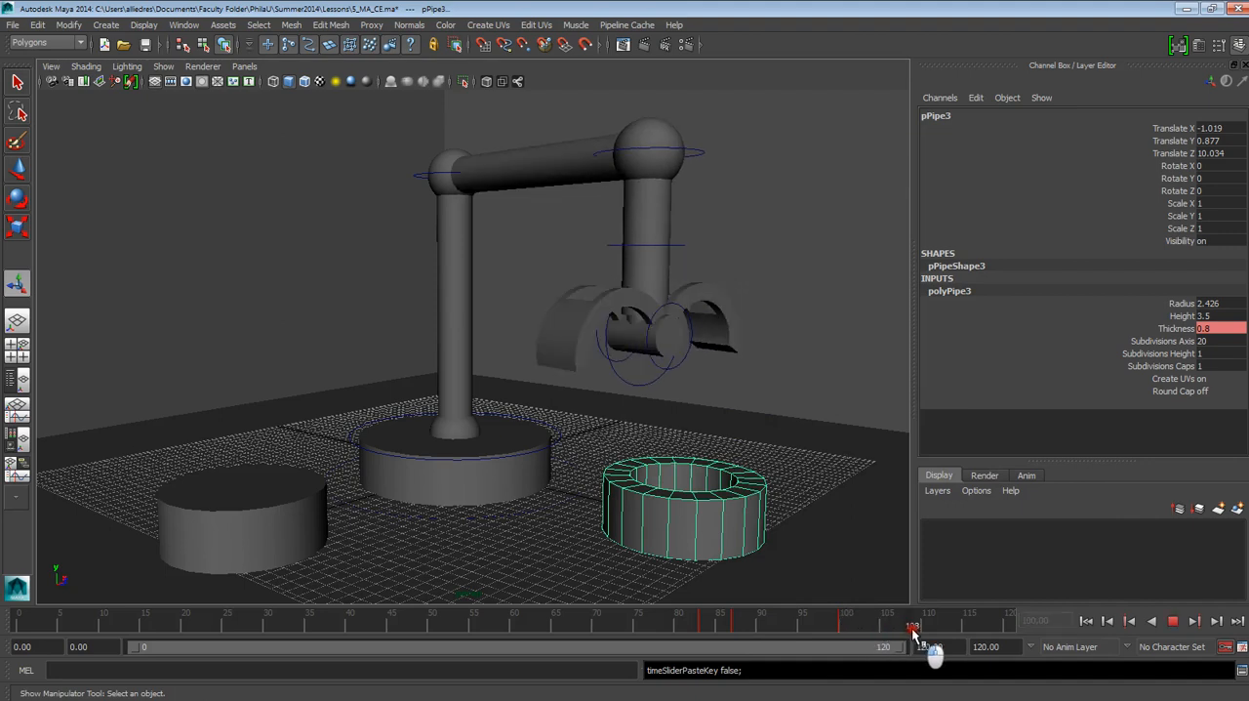
pyautogui.hotkey('alt', 'v')
pyautogui.click(705, 624)
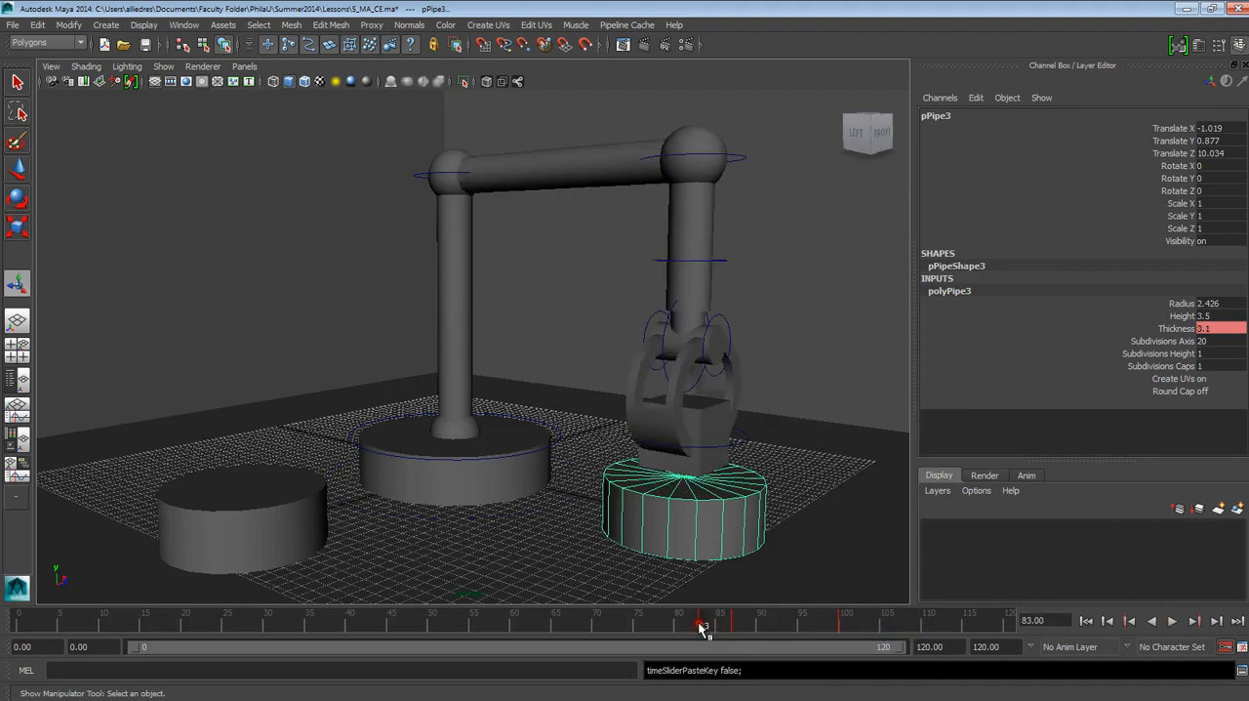
pyautogui.rightClick(705, 624)
pyautogui.click(751, 421)
pyautogui.hotkey('alt', 'v')
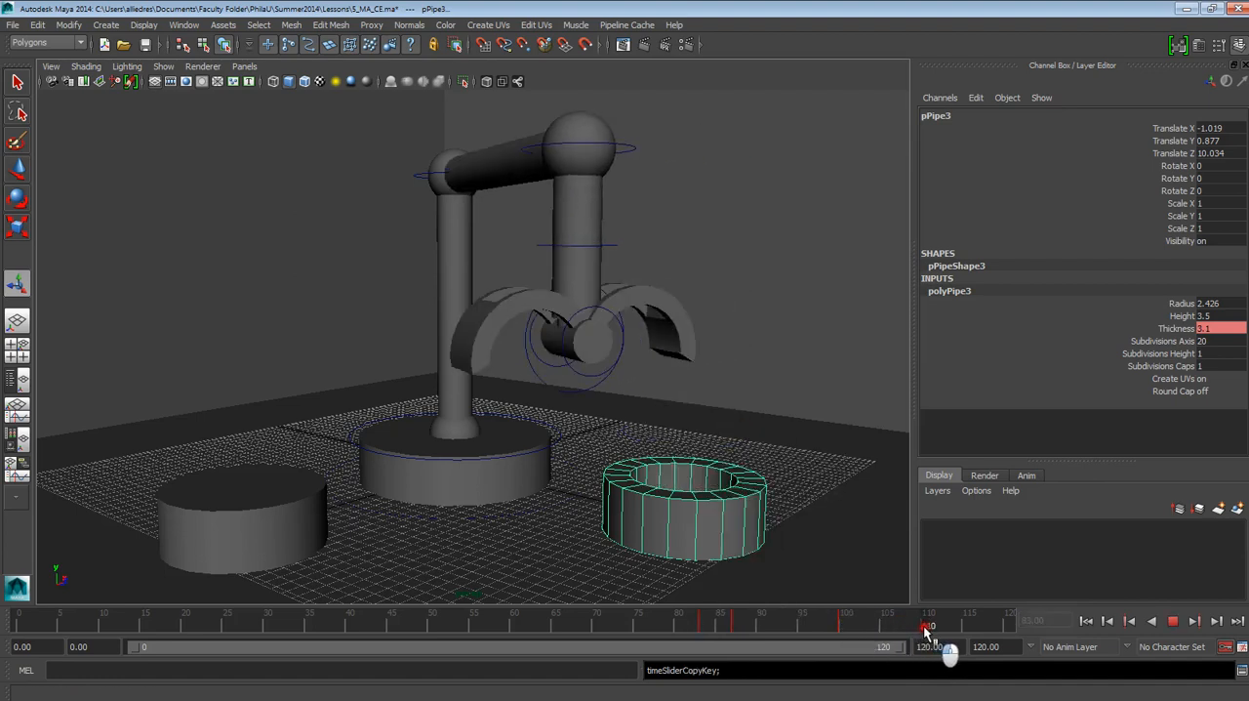
pyautogui.hotkey('alt', 'v')
pyautogui.rightClick(925, 629)
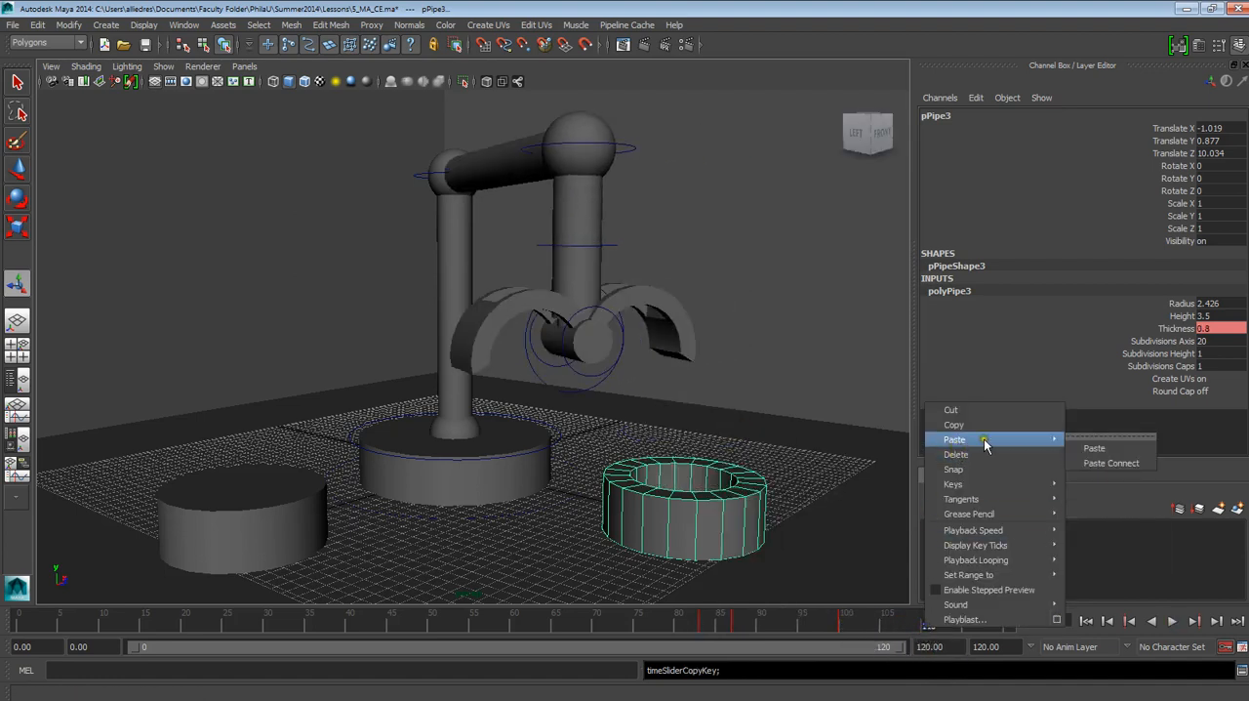
pyautogui.moveTo(976, 439)
pyautogui.click(1072, 448)
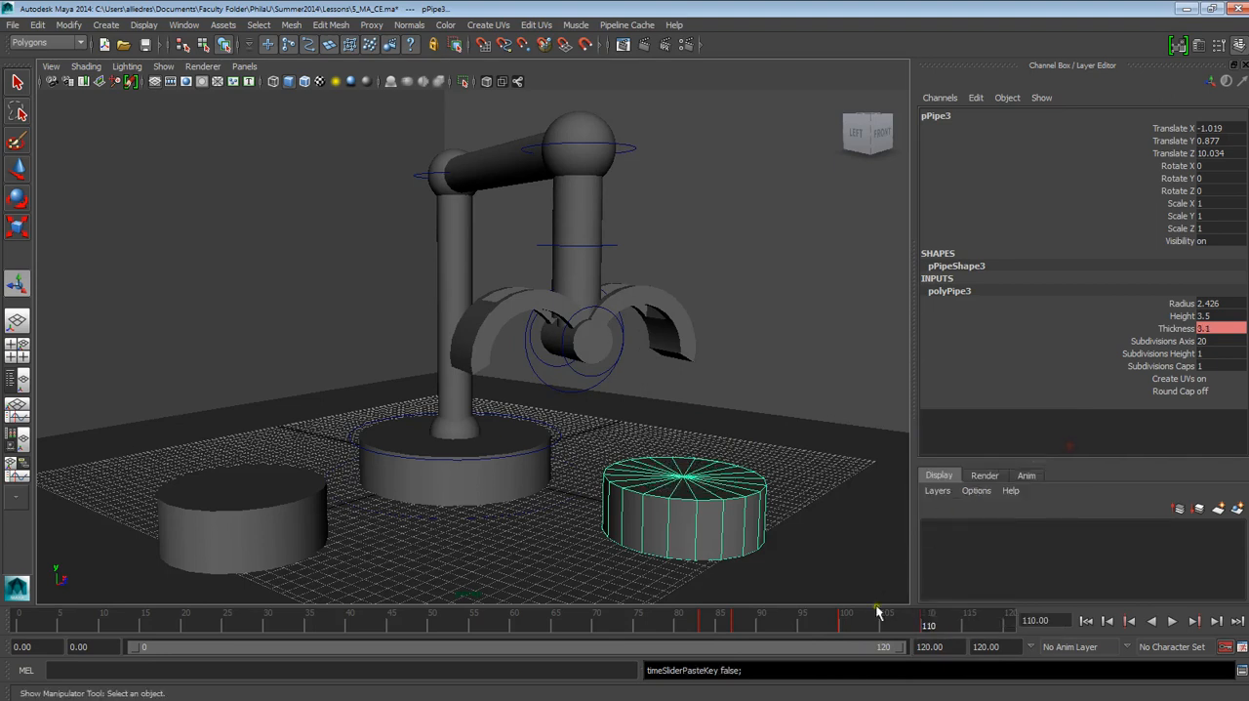
# Step: Move the drop-off base's closed Thickness key from frame 83 to frame 80 so it starts opening earlier
pyautogui.hotkey('alt', 'v')
pyautogui.moveTo(703, 628); pyautogui.dragTo(681, 628)
pyautogui.click(699, 628)
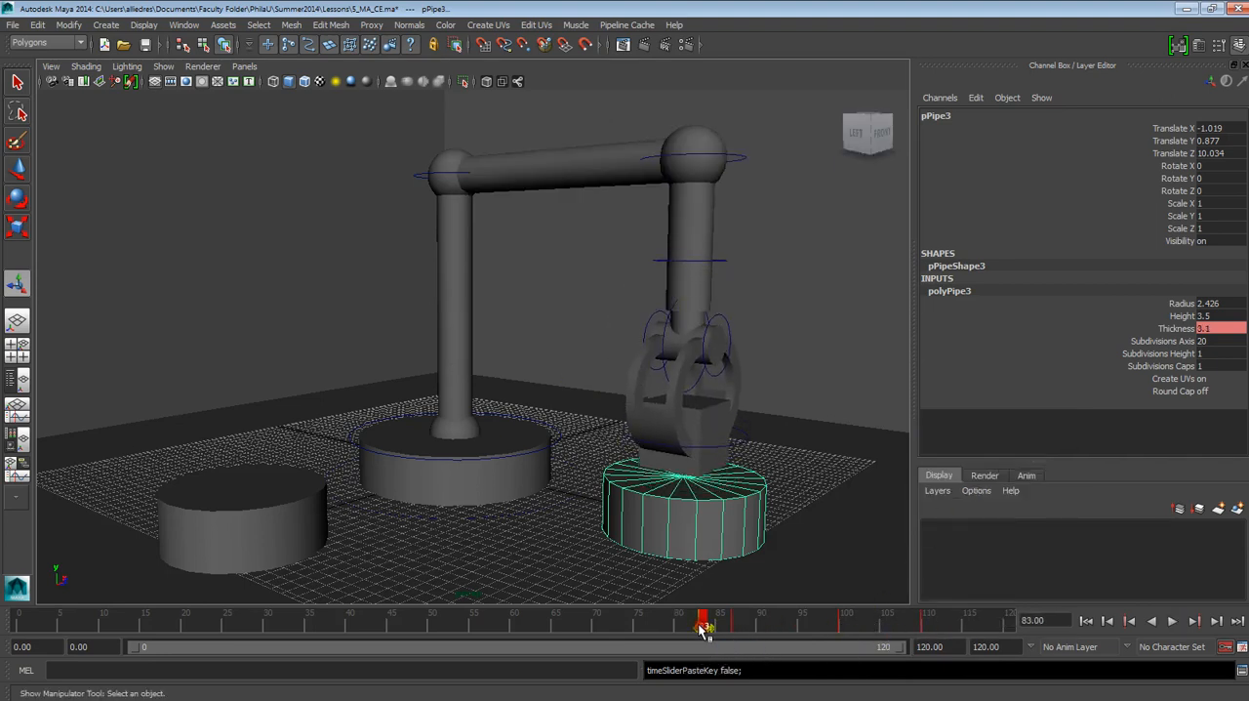
pyautogui.moveTo(703, 630); pyautogui.dragTo(677, 633)
pyautogui.click(720, 629)
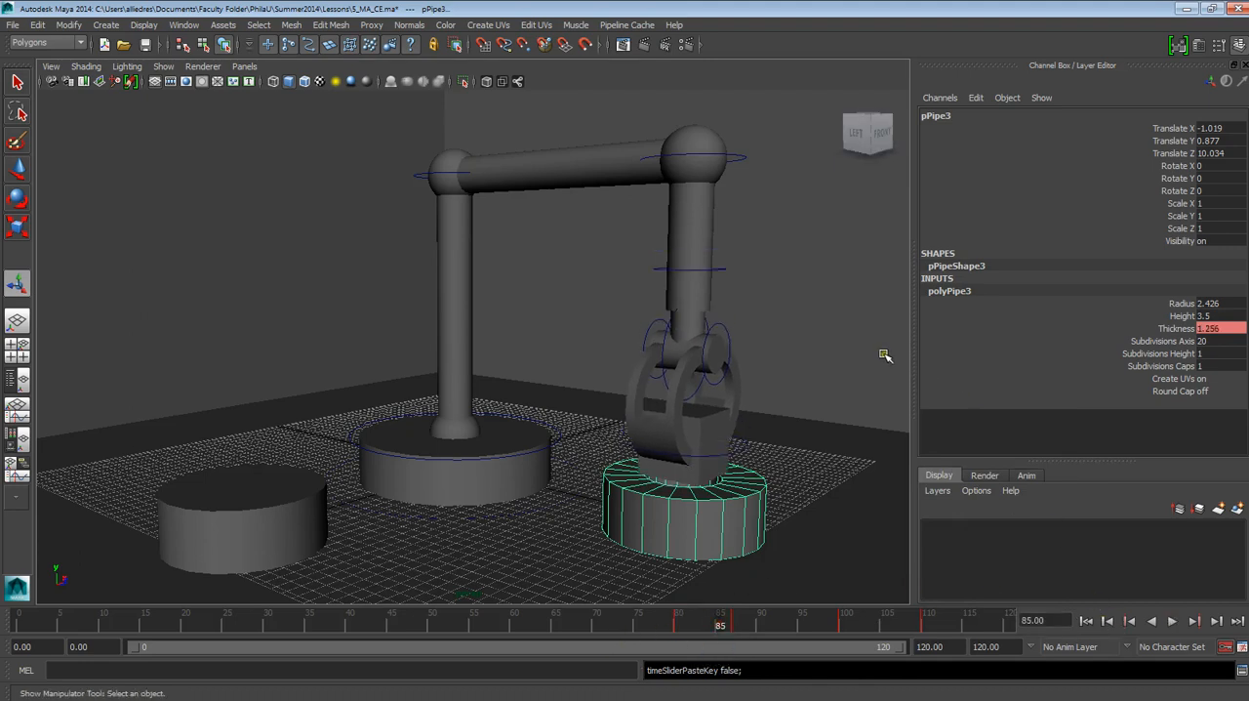
# Step: Deselect the drop-off base and play the animation from the first frame to review both bases' timing against the robot arm
pyautogui.click(881, 354)
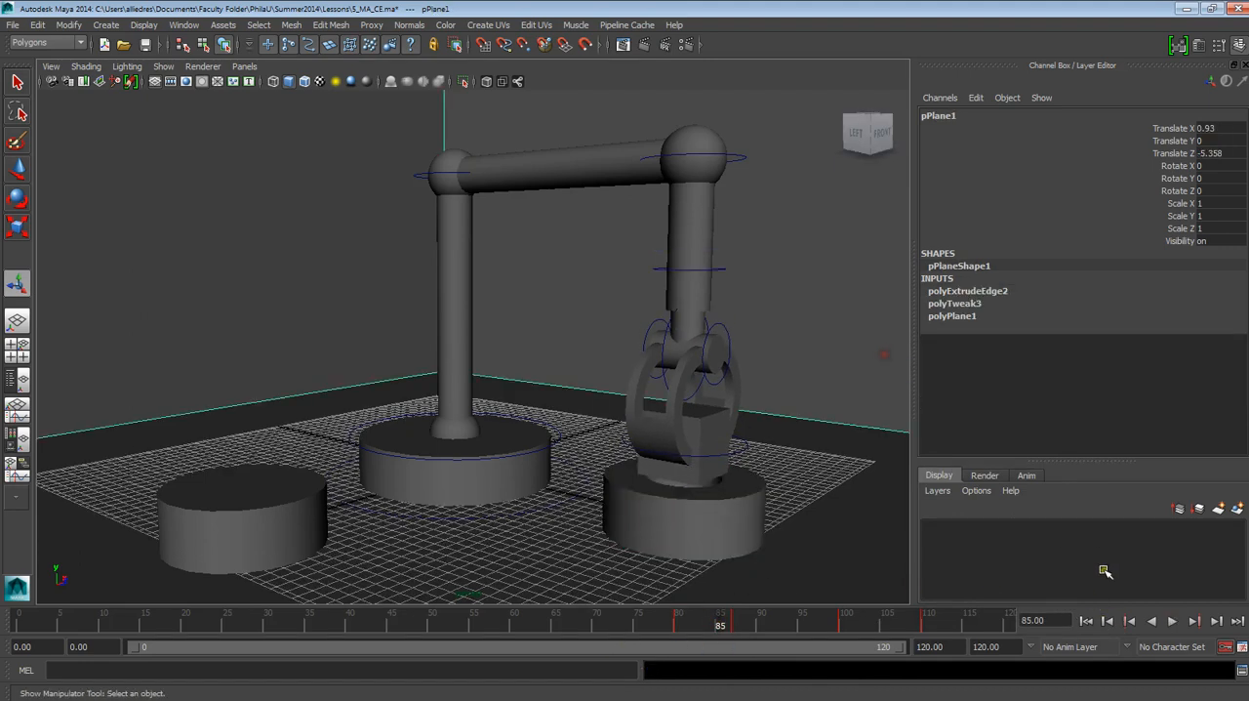
pyautogui.click(1086, 621)
pyautogui.click(1170, 621)
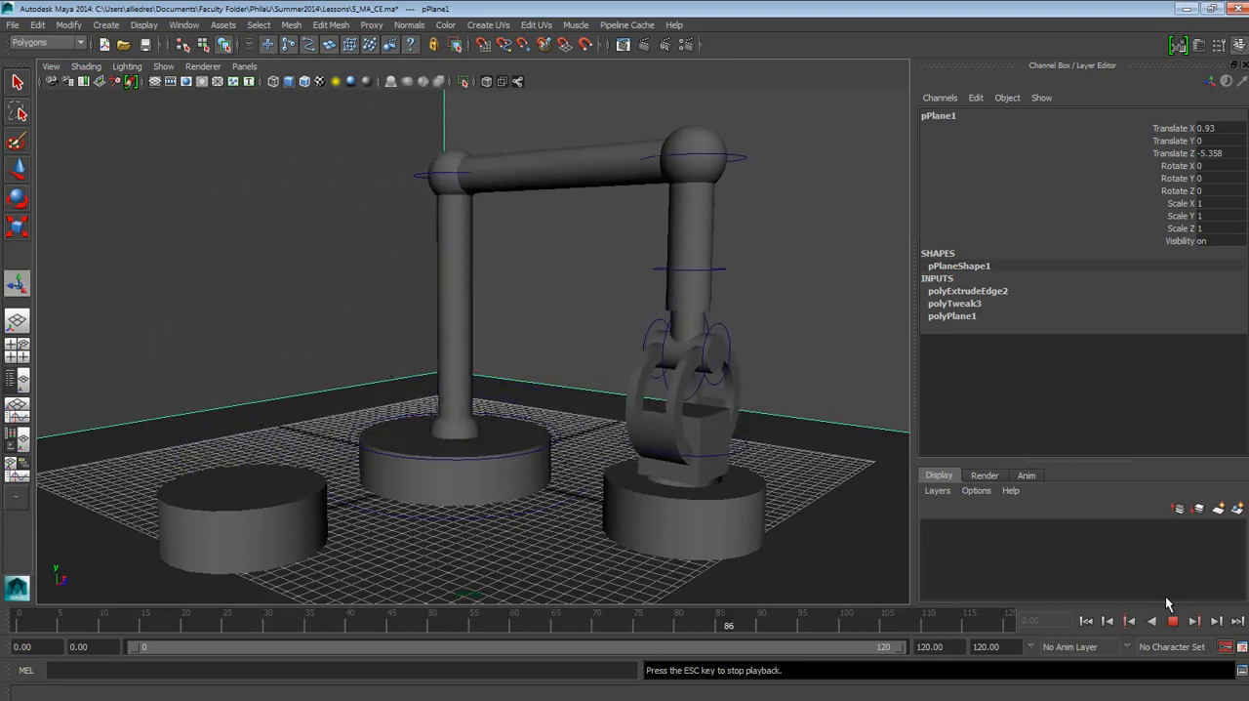
pyautogui.click(1170, 622)
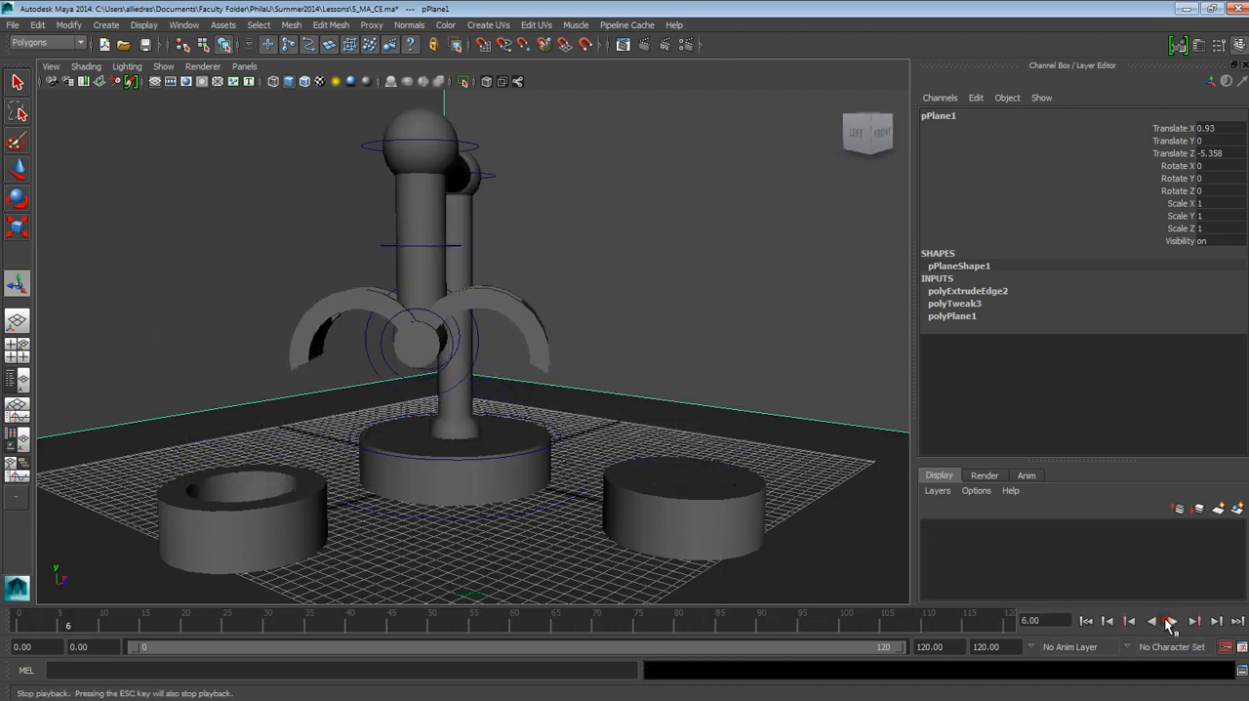
pyautogui.click(1002, 628)
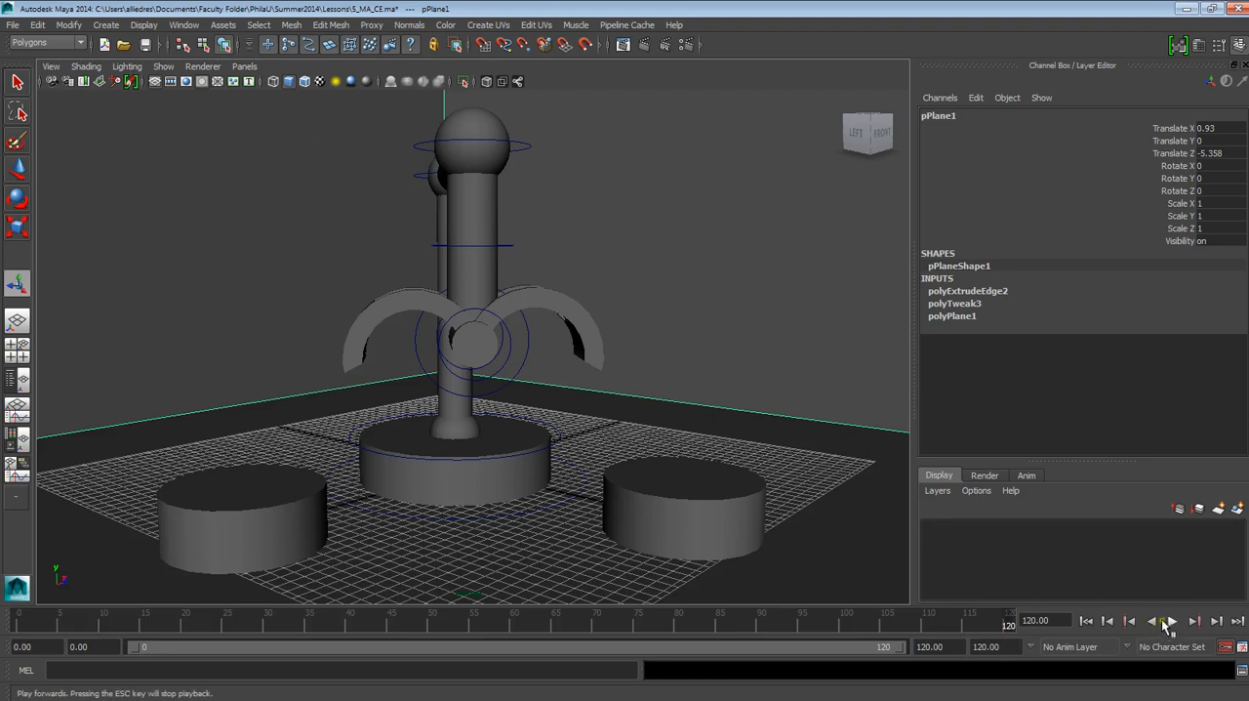
pyautogui.click(1167, 622)
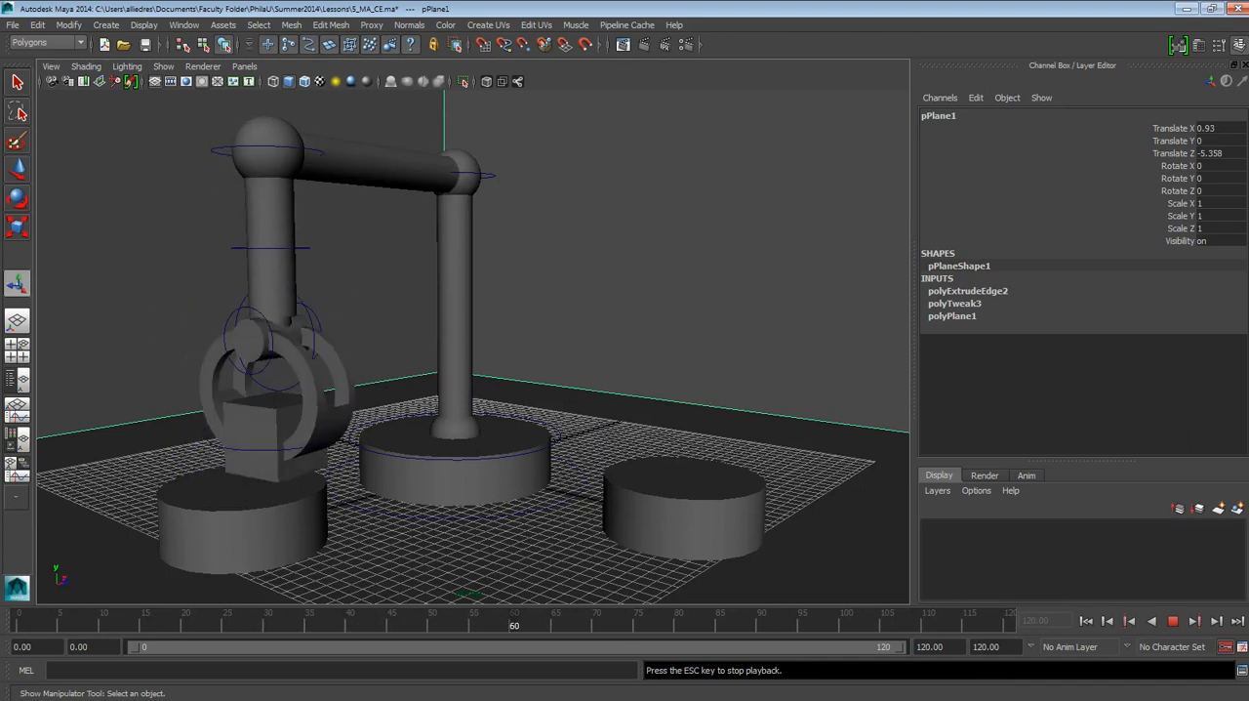
pyautogui.click(1173, 624)
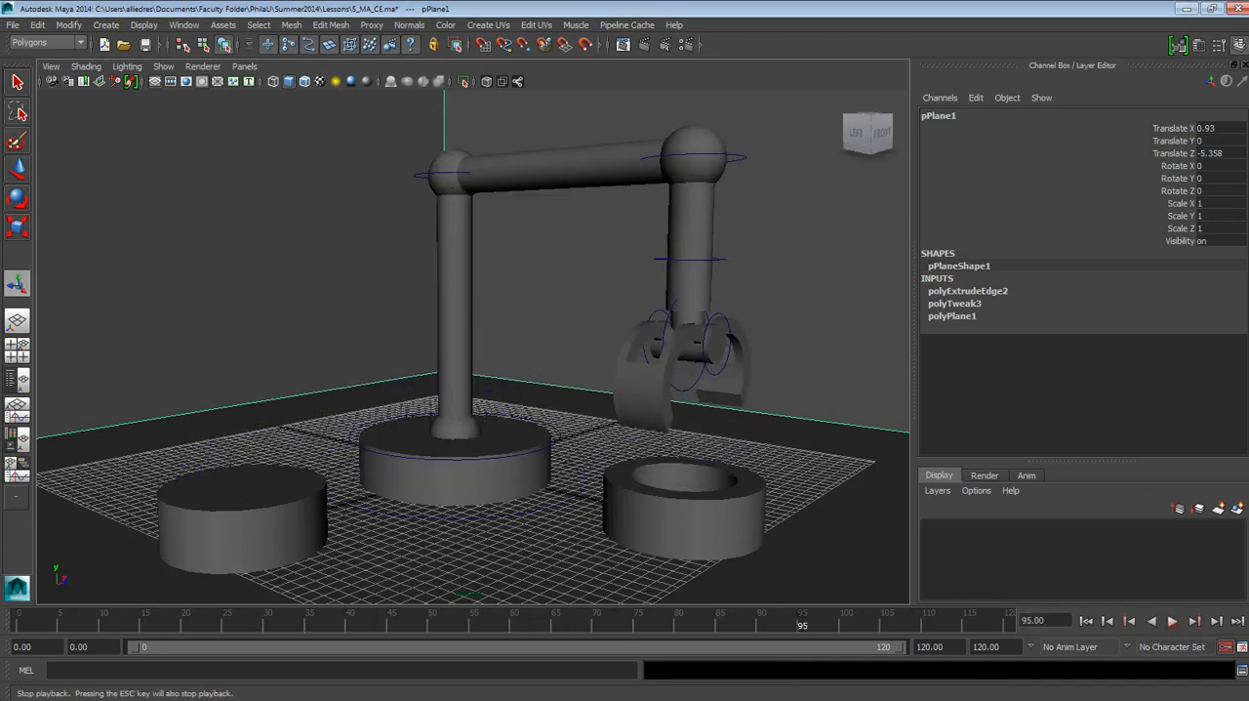